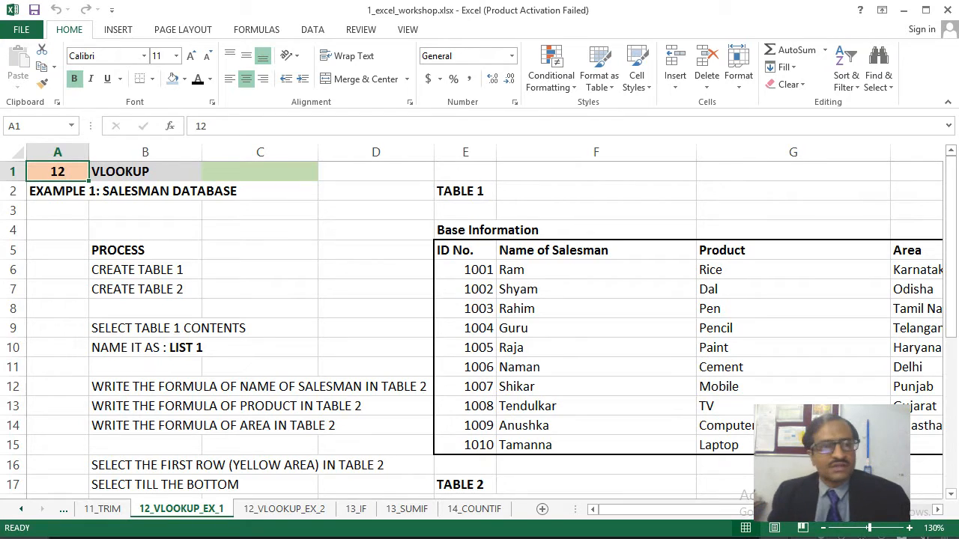
# - Look over the salesman database example from its title in A2 across Table 1 to the LIST1 label
pyautogui.click(58, 191)
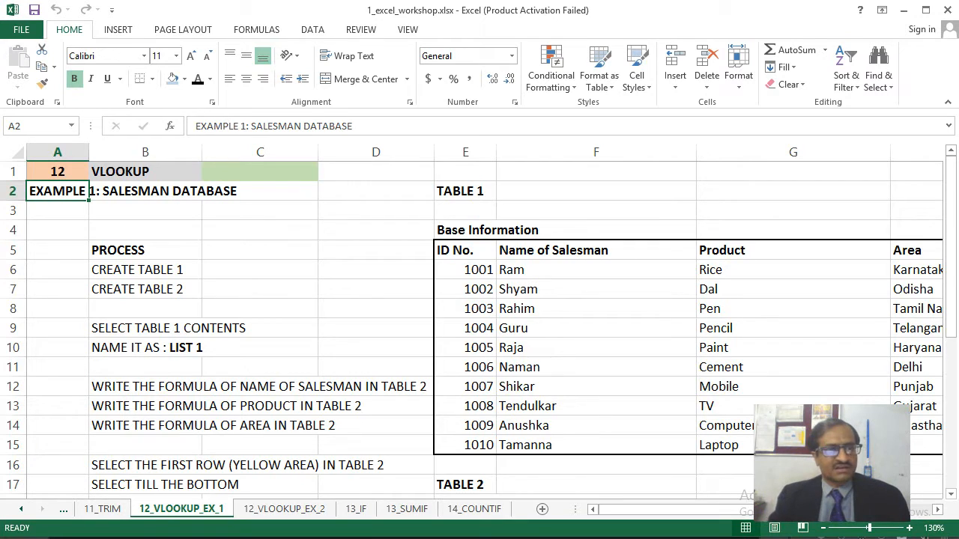
pyautogui.press('Down')
pyautogui.press('Up')
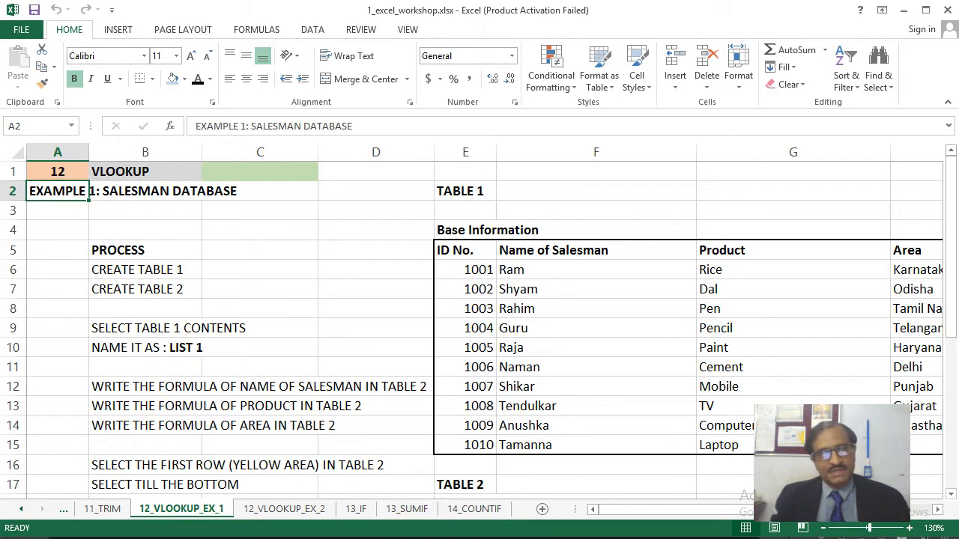
pyautogui.press('Right')
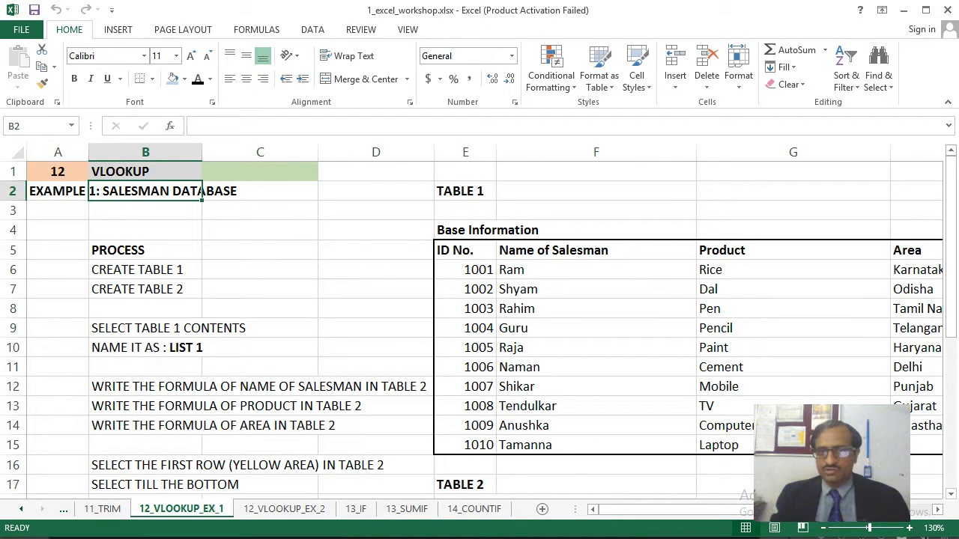
pyautogui.press('Right')
pyautogui.press('Right')
pyautogui.press('Right')
pyautogui.press('Right')
pyautogui.press('Right')
pyautogui.press('Right')
pyautogui.press('Right')
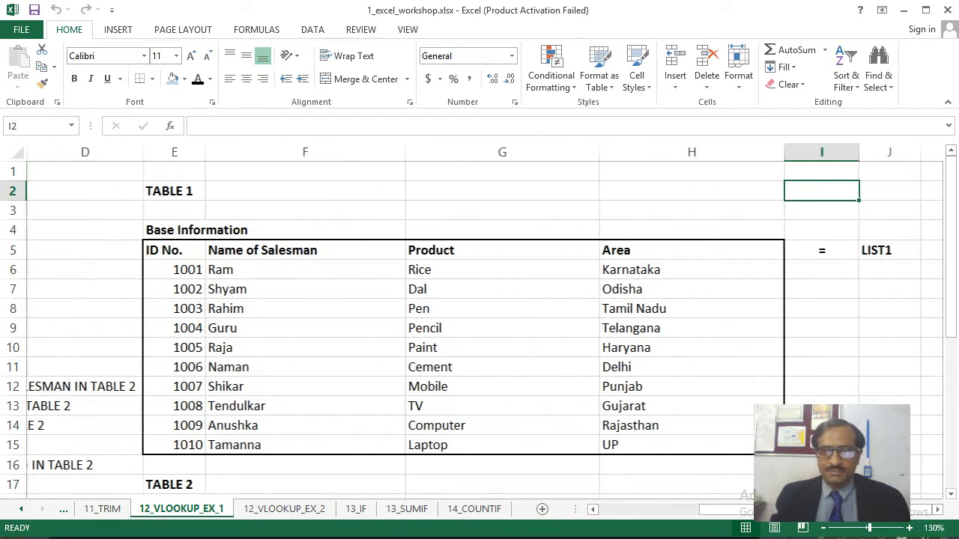
pyautogui.press('Left')
pyautogui.press('Left')
pyautogui.press('Left')
pyautogui.press('Left')
pyautogui.press('Left')
pyautogui.press('Left')
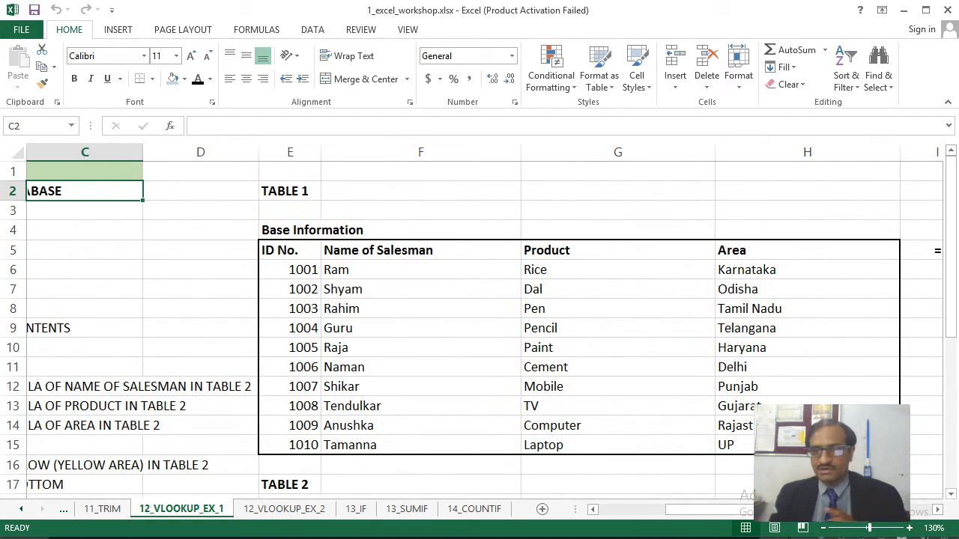
# - Examine Table 1's ID No. column and the salesman name, product and area fields of its first record
pyautogui.press('Right')
pyautogui.press('Right')
pyautogui.press('Down')
pyautogui.press('Down')
pyautogui.press('Down')
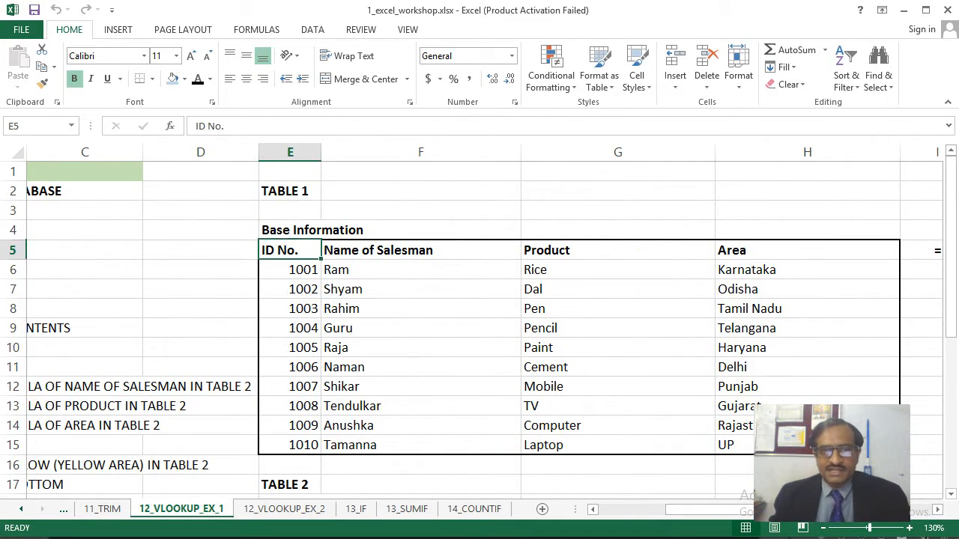
pyautogui.press('Down')
pyautogui.press('Down')
pyautogui.press('Down')
pyautogui.press('Down')
pyautogui.press('Down')
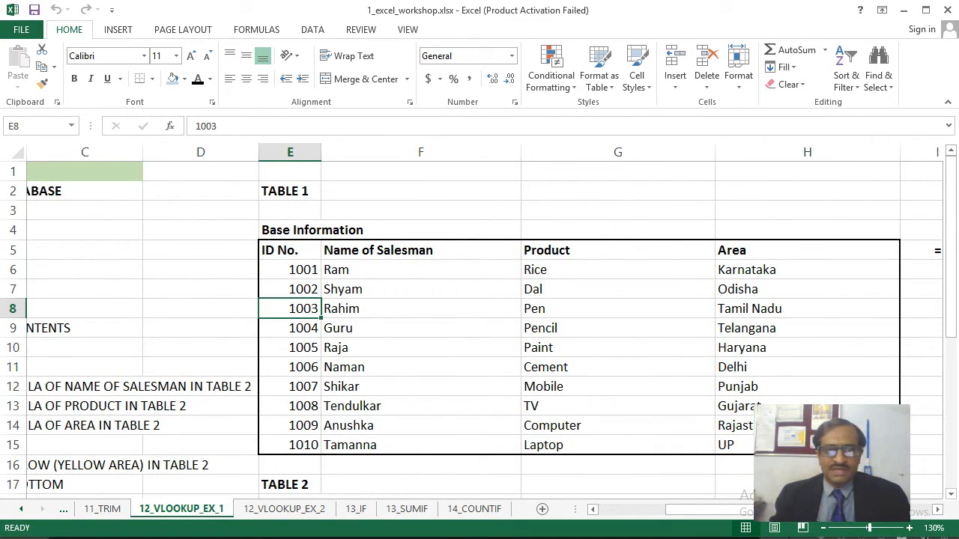
pyautogui.press('Up')
pyautogui.press('Up')
pyautogui.press('Up')
pyautogui.press('Up')
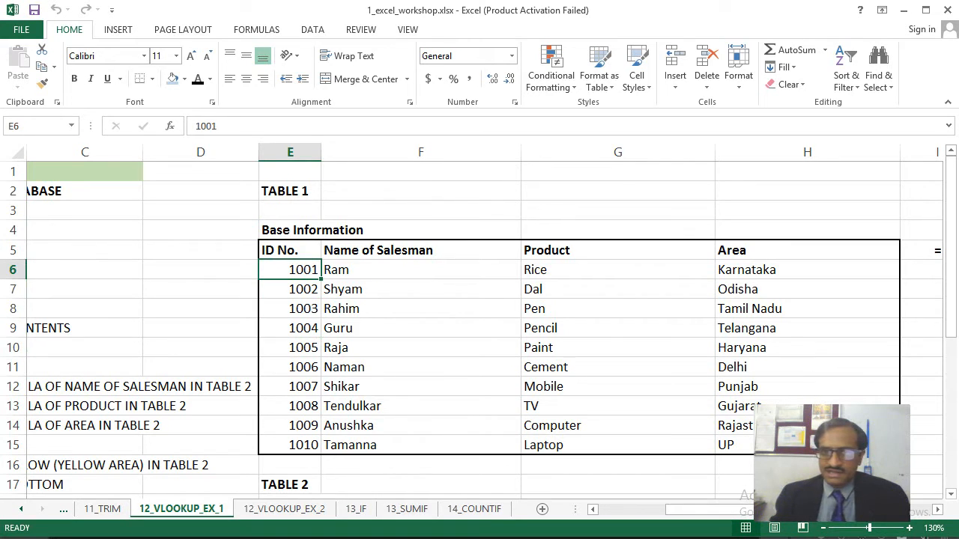
pyautogui.press('Right')
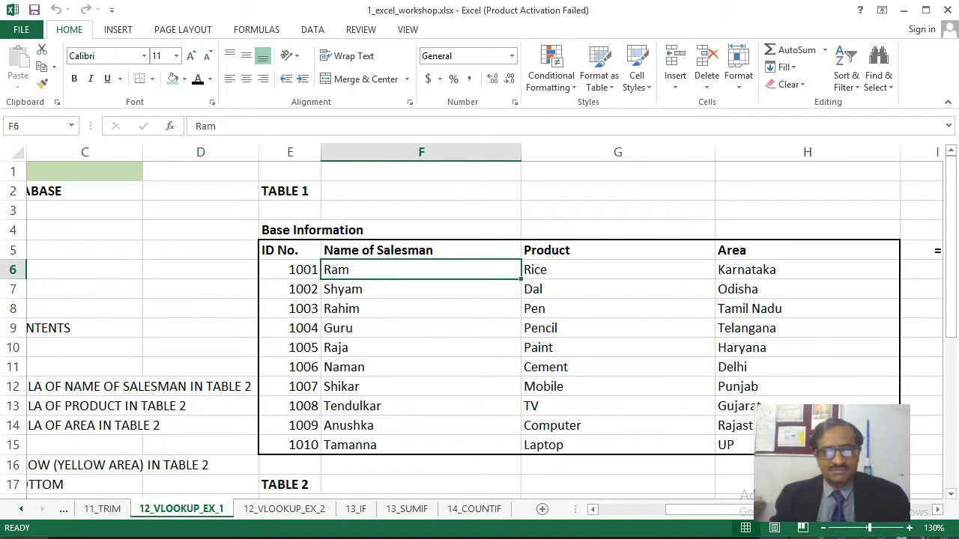
pyautogui.press('Right')
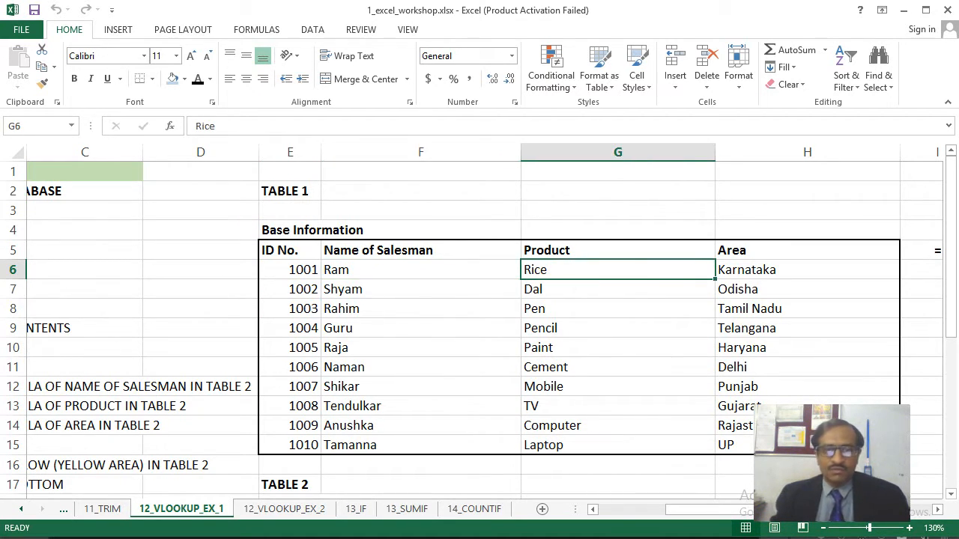
pyautogui.press('Right')
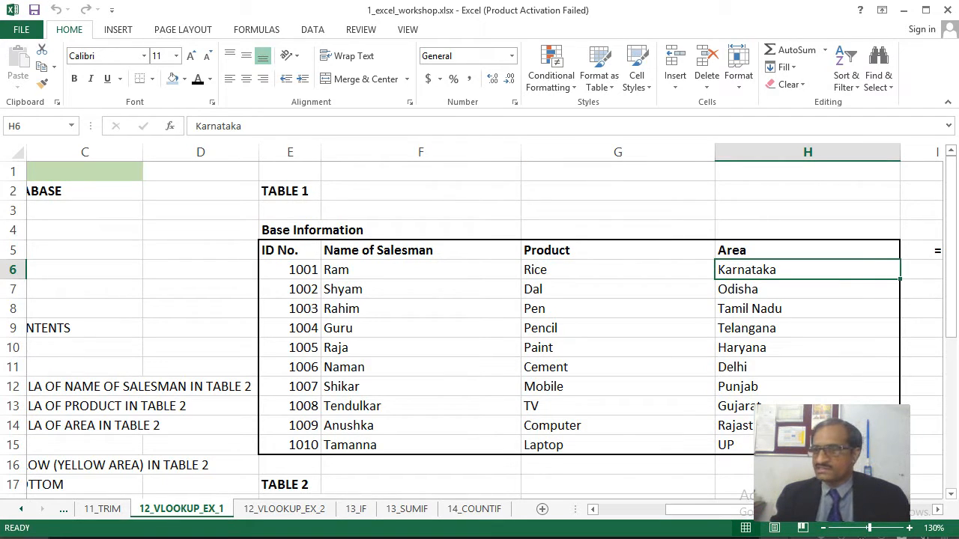
pyautogui.press('Left')
pyautogui.press('Left')
pyautogui.press('Left')
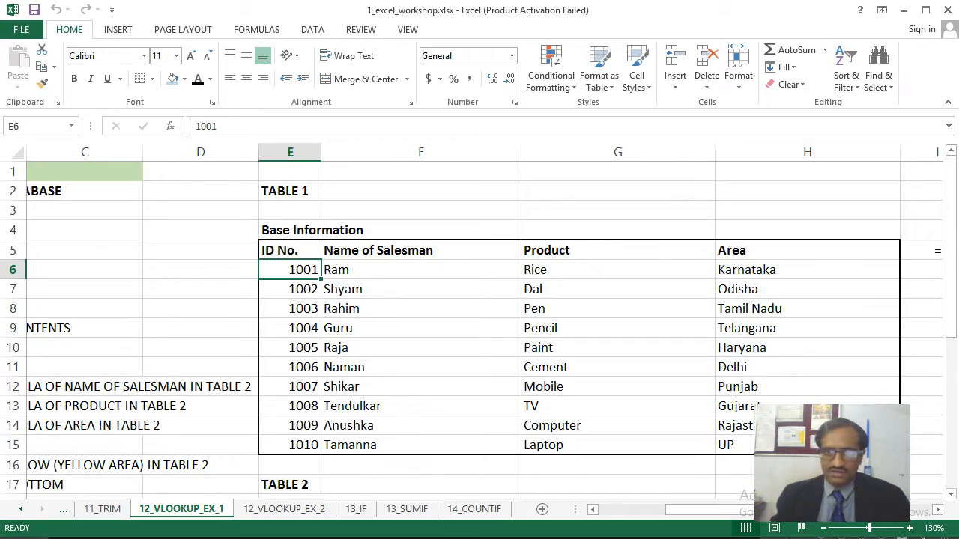
# - Look through the Advance Salary Payment table beneath Table 1, down to the fill-down note in row 30
pyautogui.press('Down')
pyautogui.press('Down')
pyautogui.press('Down')
pyautogui.press('Down')
pyautogui.press('Down')
pyautogui.press('Down')
pyautogui.press('Down')
pyautogui.press('Down')
pyautogui.press('Down')
pyautogui.press('Down')
pyautogui.press('Down')
pyautogui.press('Down')
pyautogui.press('Down')
pyautogui.press('Down')
pyautogui.press('Down')
pyautogui.press('Down')
pyautogui.press('Down')
pyautogui.press('Down')
pyautogui.press('Down')
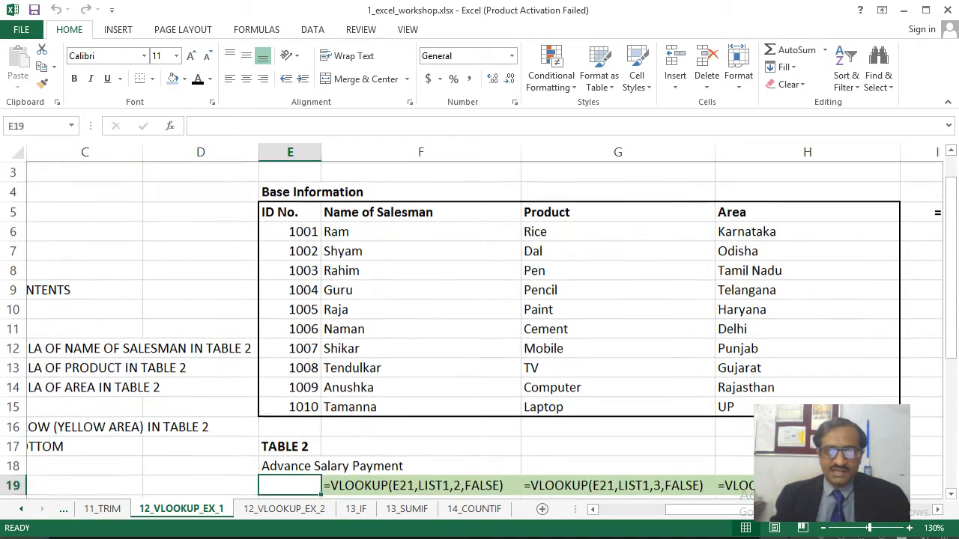
pyautogui.press('Down')
pyautogui.press('Down')
pyautogui.press('Down')
pyautogui.press('Down')
pyautogui.press('Down')
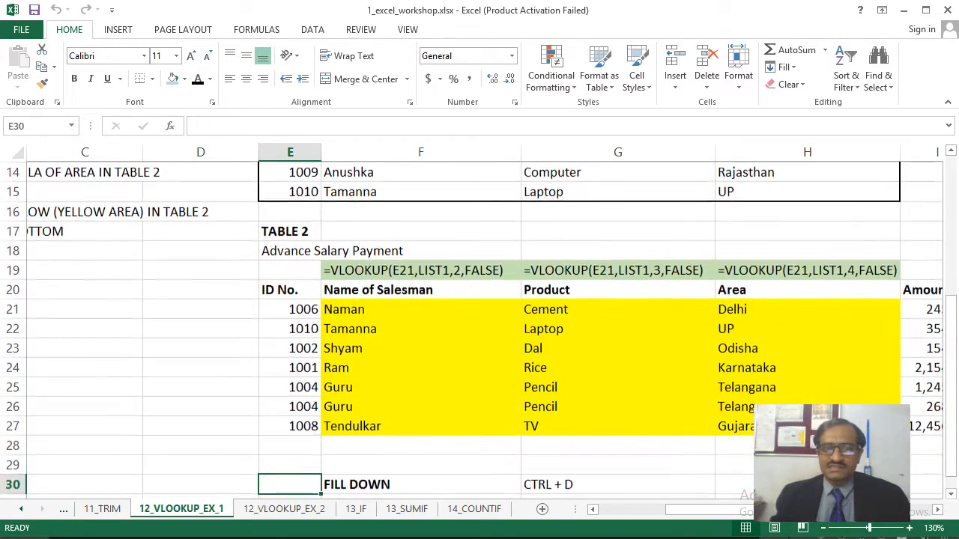
pyautogui.press('Up')
pyautogui.press('Up')
pyautogui.press('Up')
pyautogui.press('Up')
pyautogui.press('Up')
pyautogui.press('Up')
pyautogui.press('Up')
pyautogui.press('Up')
pyautogui.press('Up')
pyautogui.press('Up')
pyautogui.press('Up')
pyautogui.press('Up')
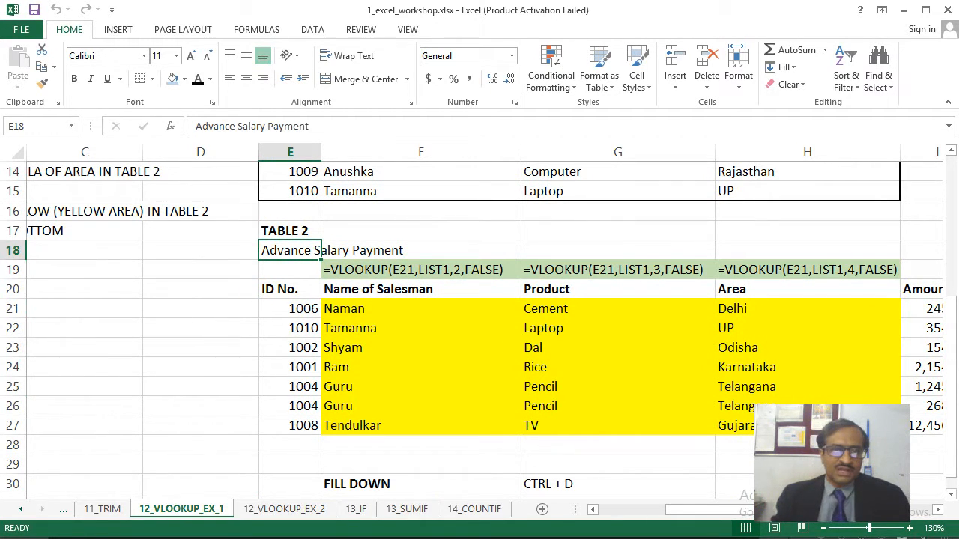
# - Examine Table 2's first record from ID No. to Amount, including the VLOOKUP formulas in F21 and G21
pyautogui.press('Down')
pyautogui.press('Down')
pyautogui.press('Down')
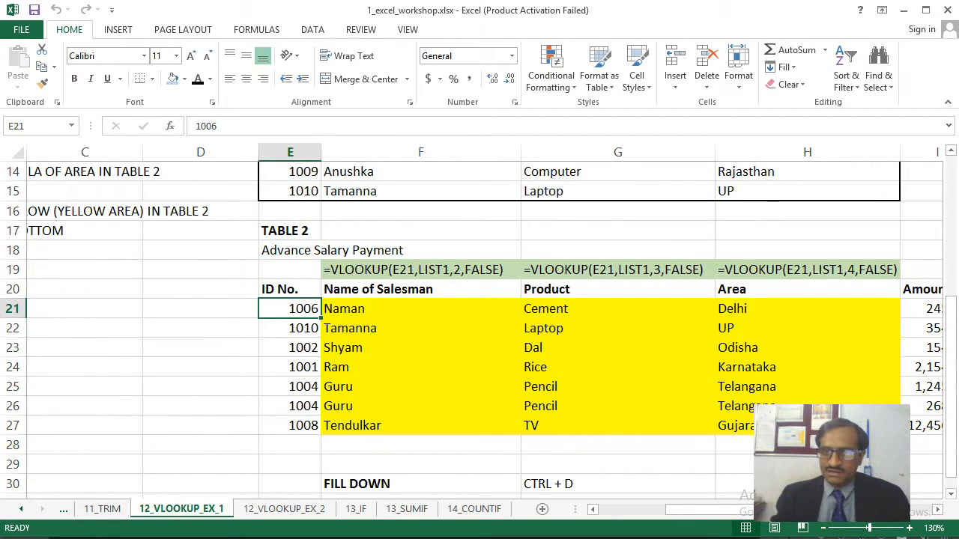
pyautogui.press('Right')
pyautogui.press('Right')
pyautogui.press('Right')
pyautogui.press('Right')
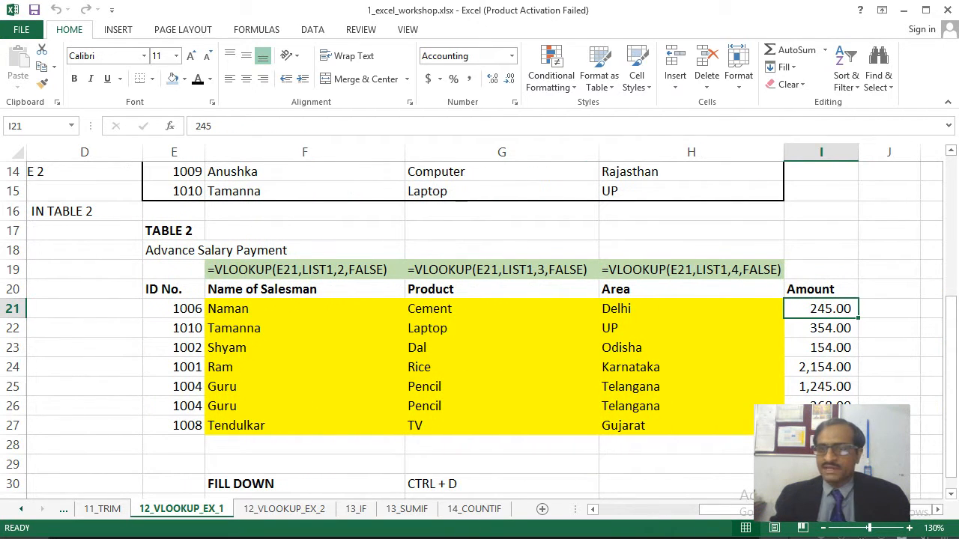
pyautogui.press('Left')
pyautogui.press('Right')
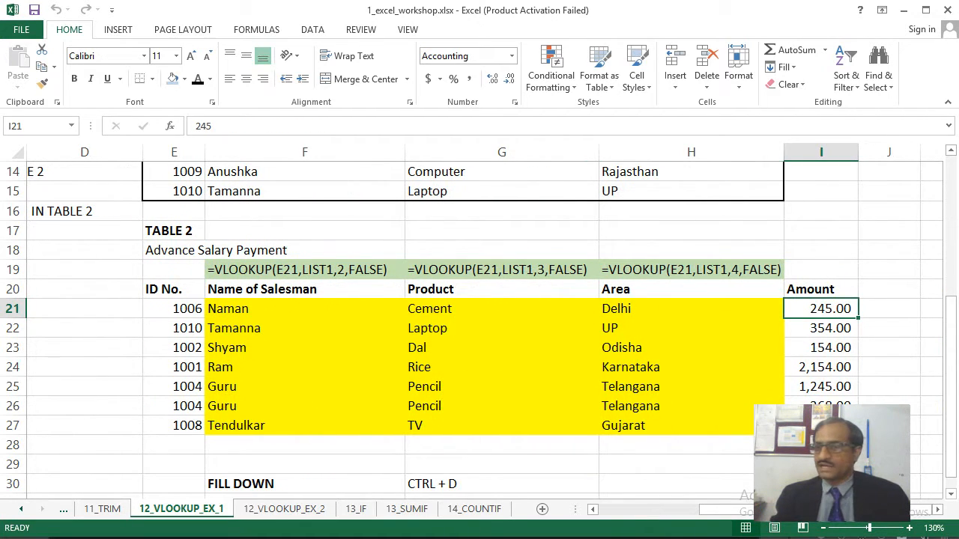
pyautogui.press('Left')
pyautogui.press('Left')
pyautogui.press('Left')
pyautogui.press('Left')
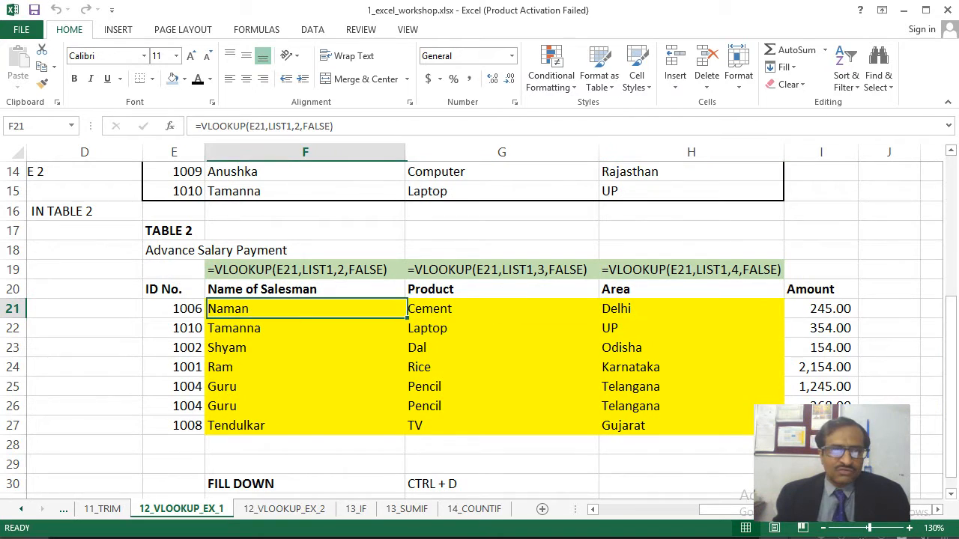
pyautogui.press('Right')
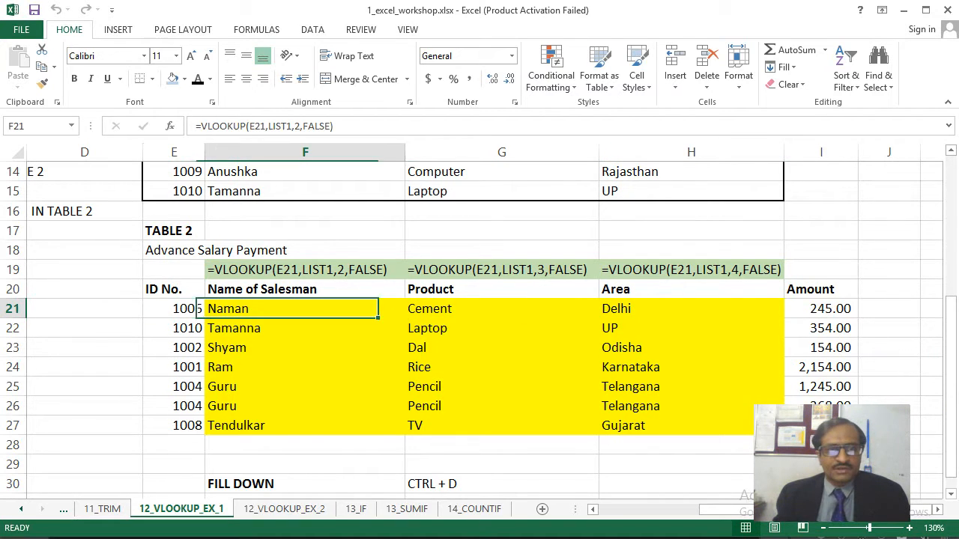
pyautogui.press('Up')
pyautogui.press('Down')
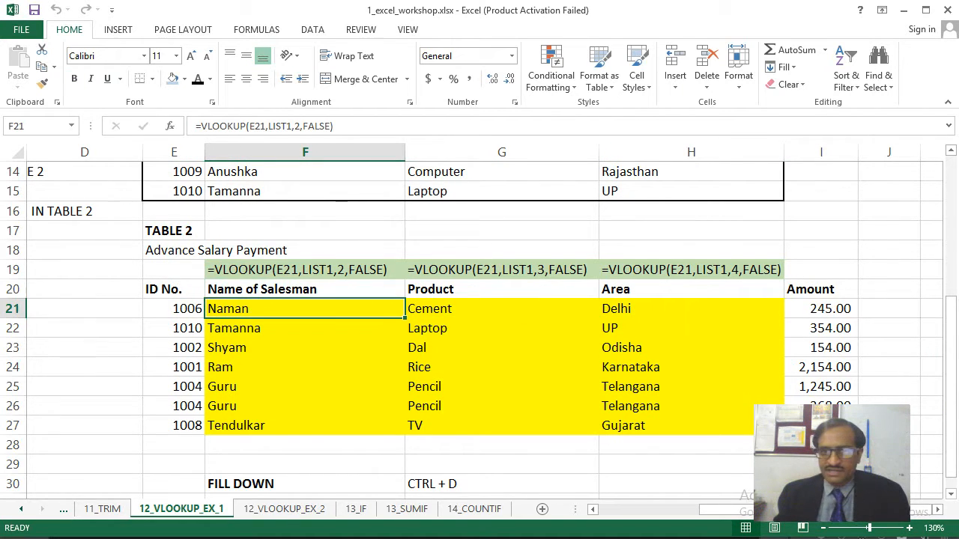
pyautogui.press('Right')
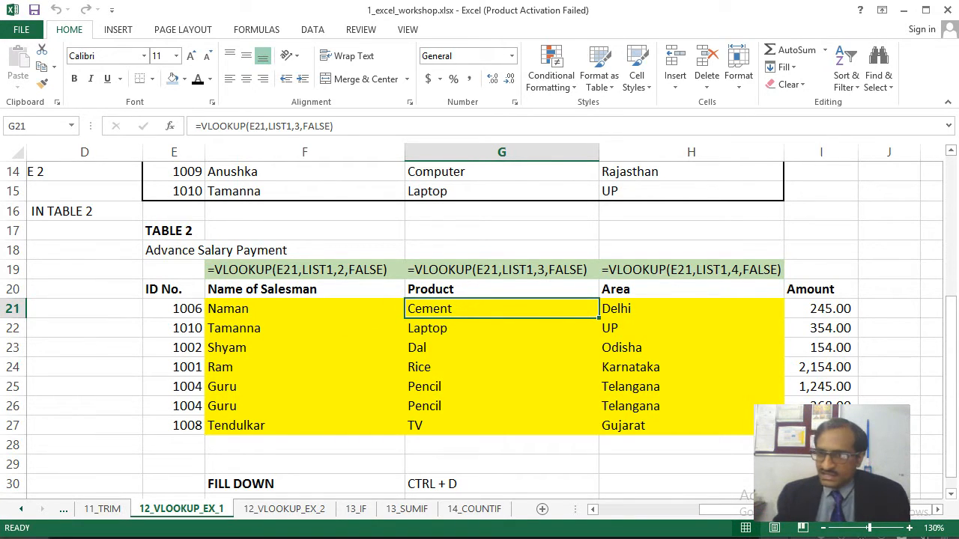
pyautogui.press('Left')
pyautogui.press('Left')
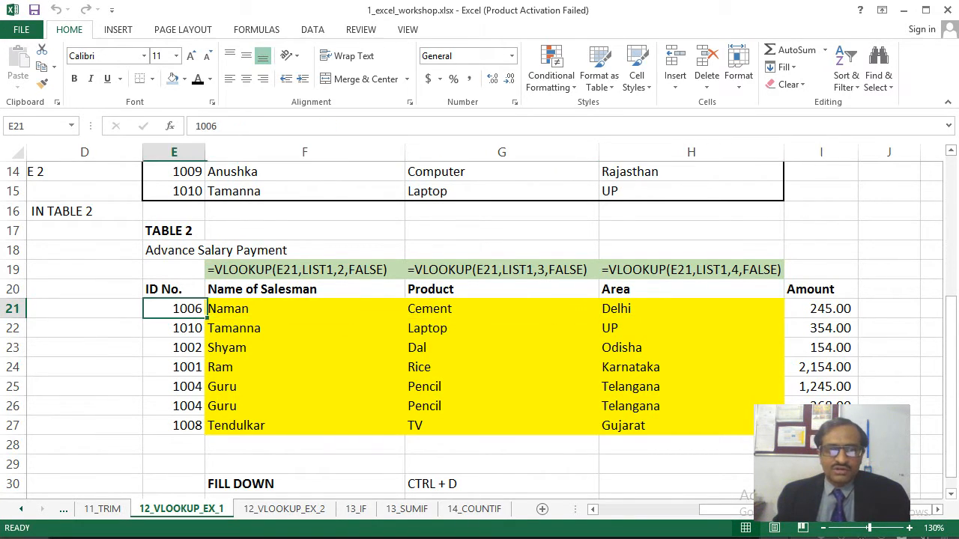
# - Check Table 2's first ID against the Table 1 records and inspect the Name of Salesman formulas in F21 to F23
pyautogui.press('Up')
pyautogui.press('Up')
pyautogui.press('Up')
pyautogui.press('Up')
pyautogui.press('Up')
pyautogui.press('Up')
pyautogui.press('Up')
pyautogui.press('Up')
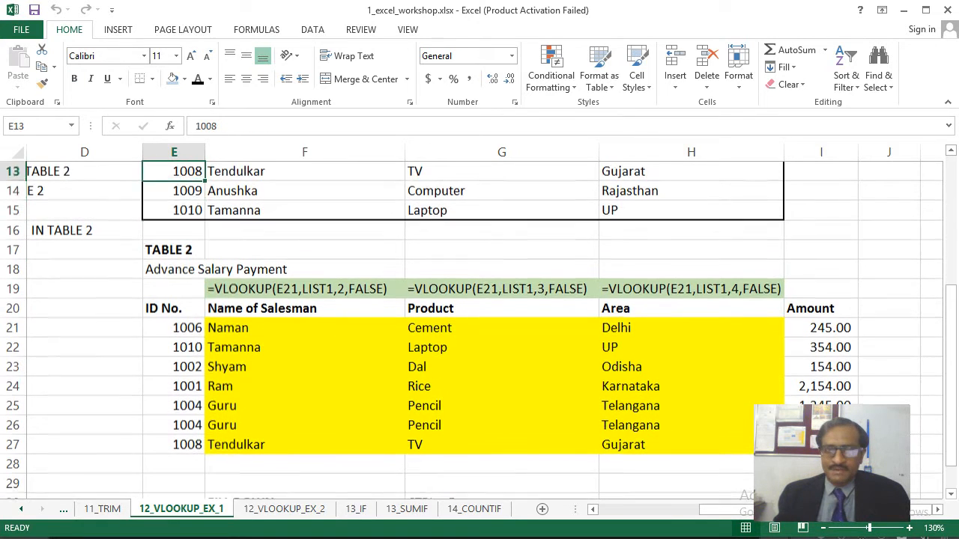
pyautogui.press('Down')
pyautogui.press('Down')
pyautogui.press('Down')
pyautogui.press('Down')
pyautogui.press('Down')
pyautogui.press('Down')
pyautogui.press('Down')
pyautogui.press('Down')
pyautogui.press('Right')
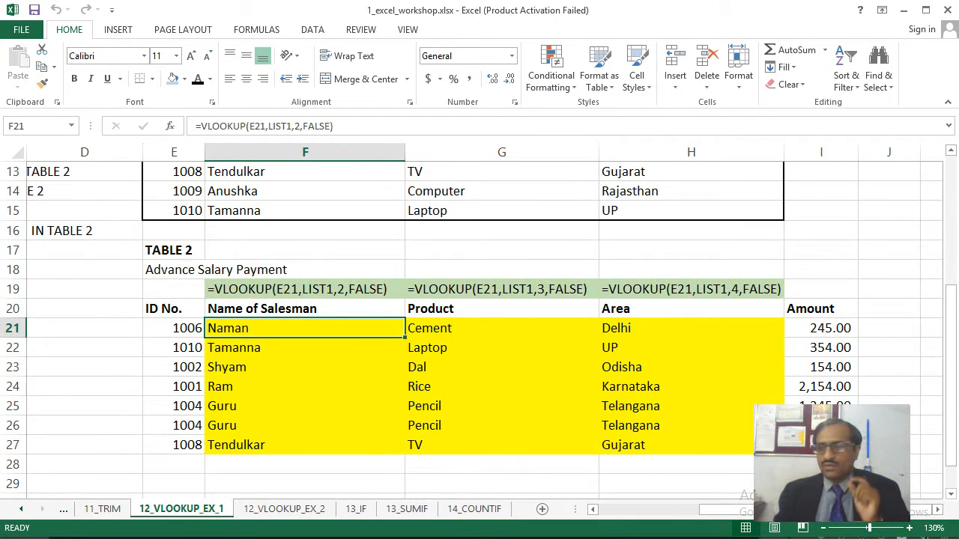
pyautogui.press('Down')
pyautogui.press('Down')
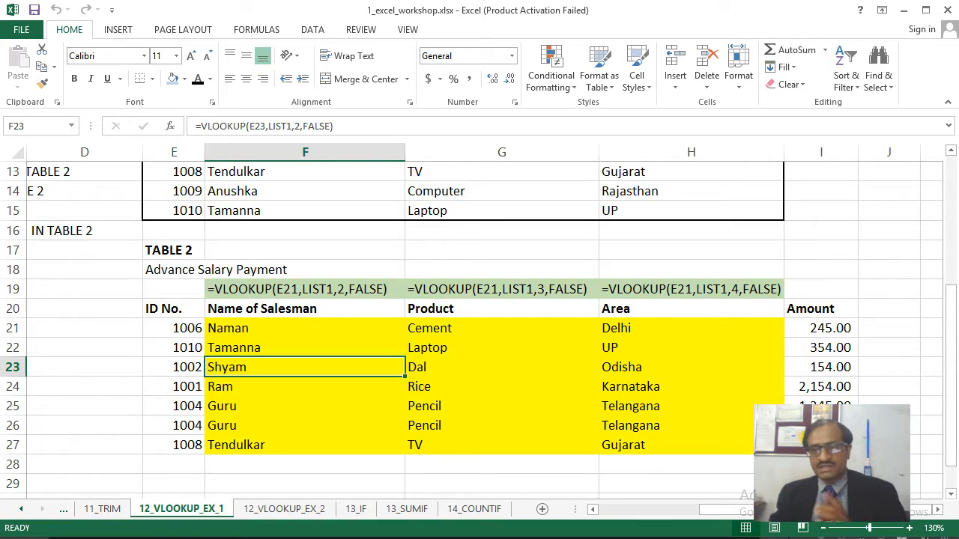
# - Review the Create Table 1 instruction in the process list alongside the first record of Table 1
pyautogui.press('Home')
pyautogui.press('pageup')
pyautogui.press('Right')
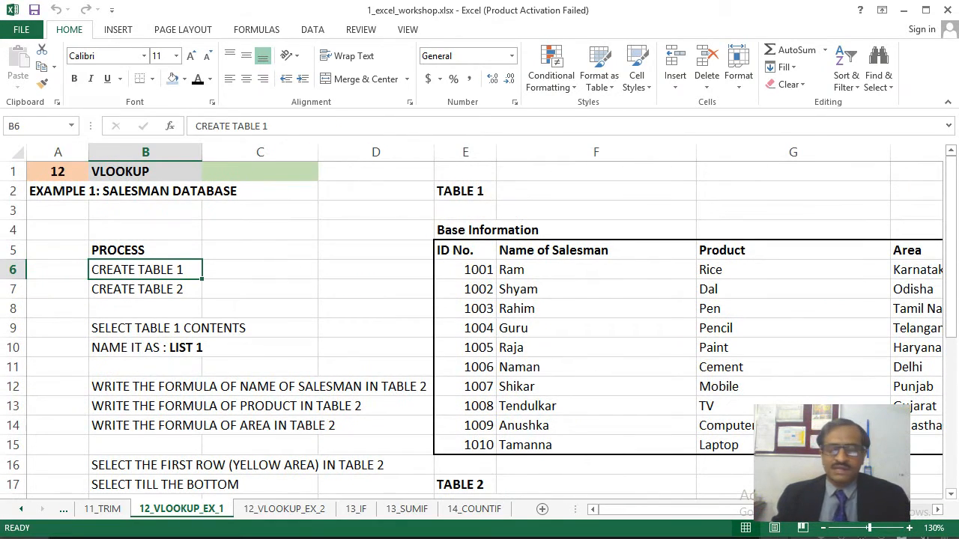
pyautogui.press('Right')
pyautogui.press('Right')
pyautogui.press('Right')
pyautogui.press('Right')
pyautogui.press('Right')
pyautogui.press('Right')
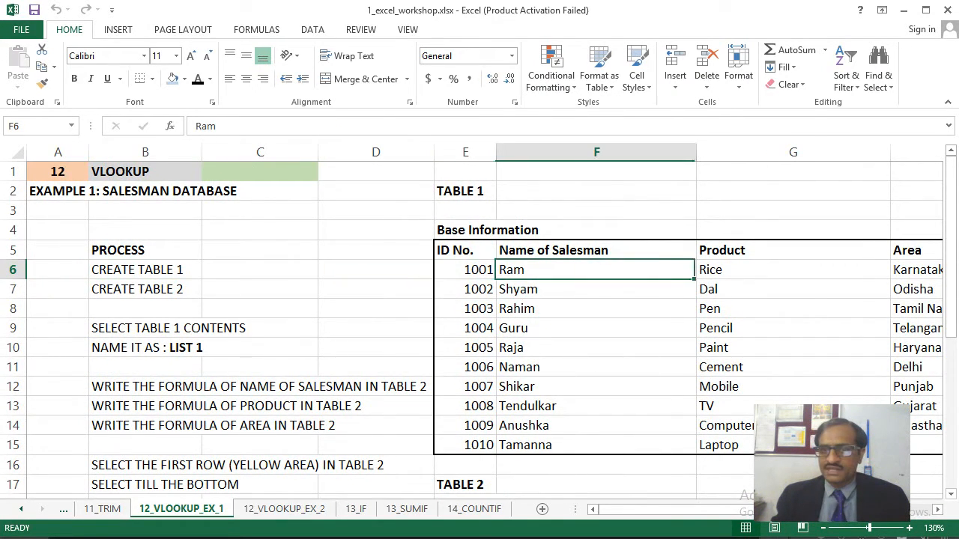
pyautogui.press('Home')
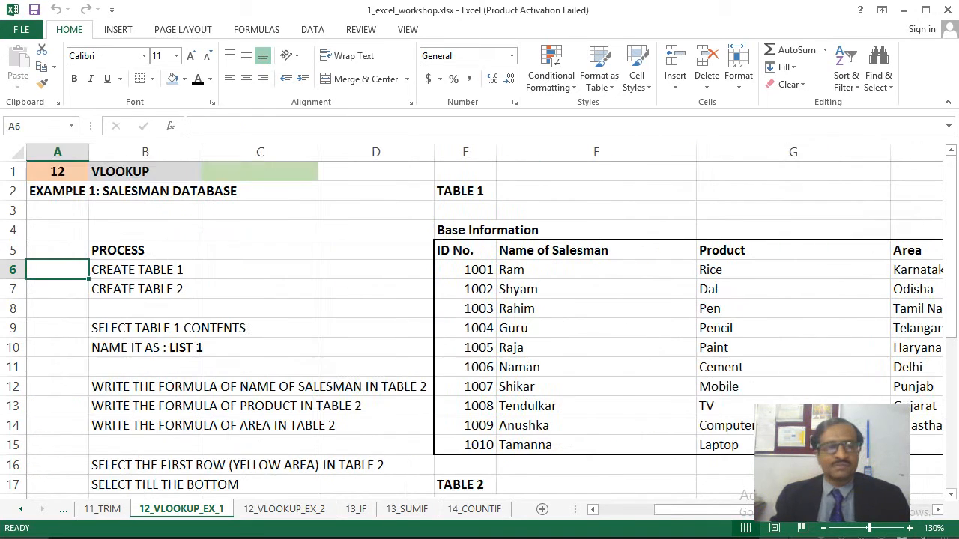
# - Read down the process instructions in column B and examine Table 2's Product column up to its heading
pyautogui.press('Right')
pyautogui.press('Down')
pyautogui.press('Down')
pyautogui.press('Down')
pyautogui.press('Down')
pyautogui.press('Down')
pyautogui.press('Down')
pyautogui.press('Down')
pyautogui.press('Down')
pyautogui.press('Down')
pyautogui.press('Down')
pyautogui.press('Down')
pyautogui.press('Down')
pyautogui.press('Down')
pyautogui.press('Down')
pyautogui.press('Down')
pyautogui.press('Down')
pyautogui.press('Down')
pyautogui.press('Down')
pyautogui.press('Down')
pyautogui.press('Down')
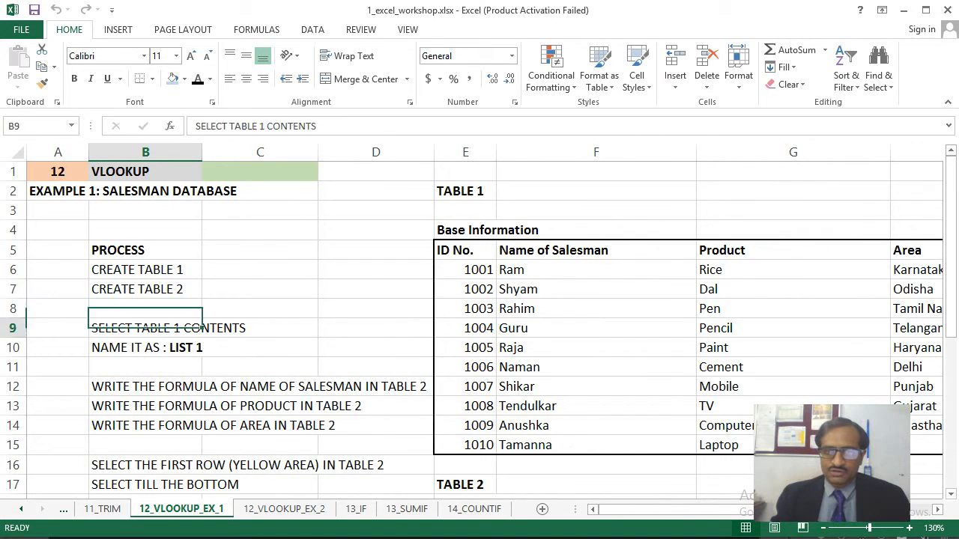
pyautogui.press('Right')
pyautogui.press('Right')
pyautogui.press('Right')
pyautogui.press('Right')
pyautogui.press('Right')
pyautogui.press('Right')
pyautogui.press('Right')
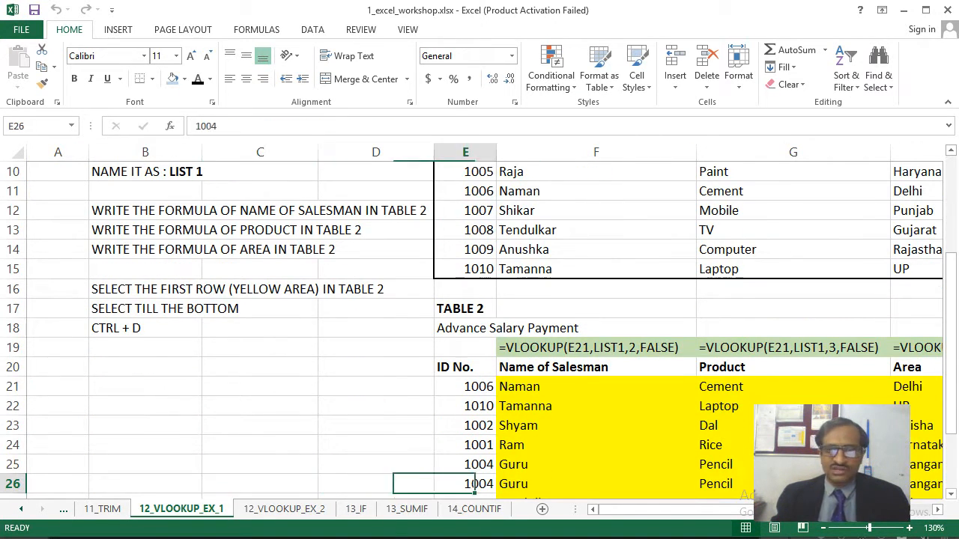
pyautogui.press('Left')
pyautogui.press('Left')
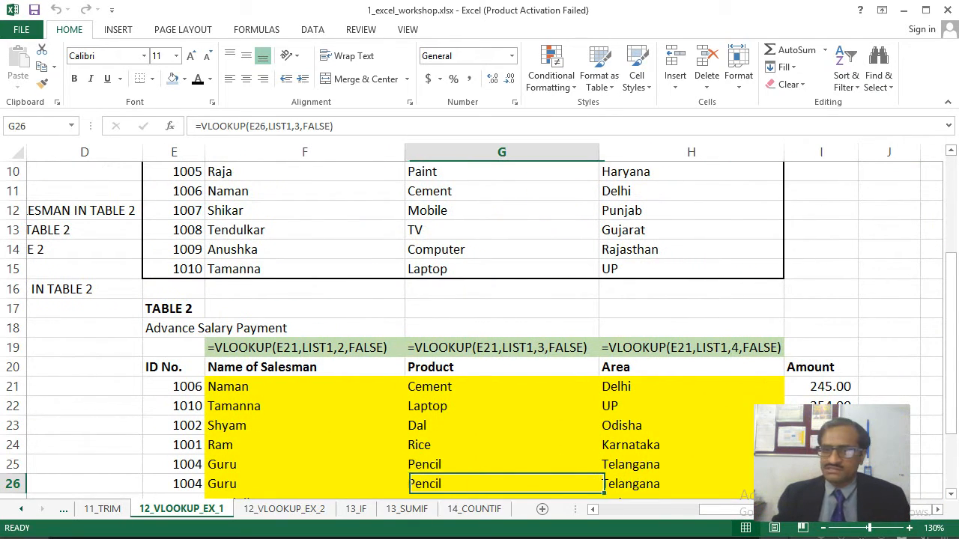
pyautogui.press('Up')
pyautogui.press('Up')
pyautogui.press('Up')
pyautogui.press('Up')
pyautogui.press('Up')
pyautogui.press('Up')
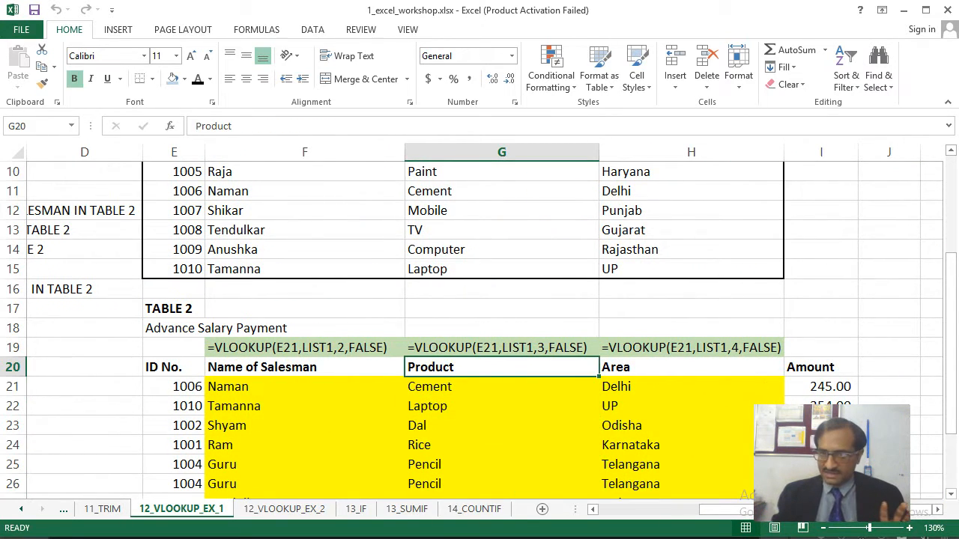
# - Clear the Name of Salesman, Product and Area results in Table 2, range F21:H27
pyautogui.press('Down')
pyautogui.press('Down')
pyautogui.press('Left')
pyautogui.press('Up')
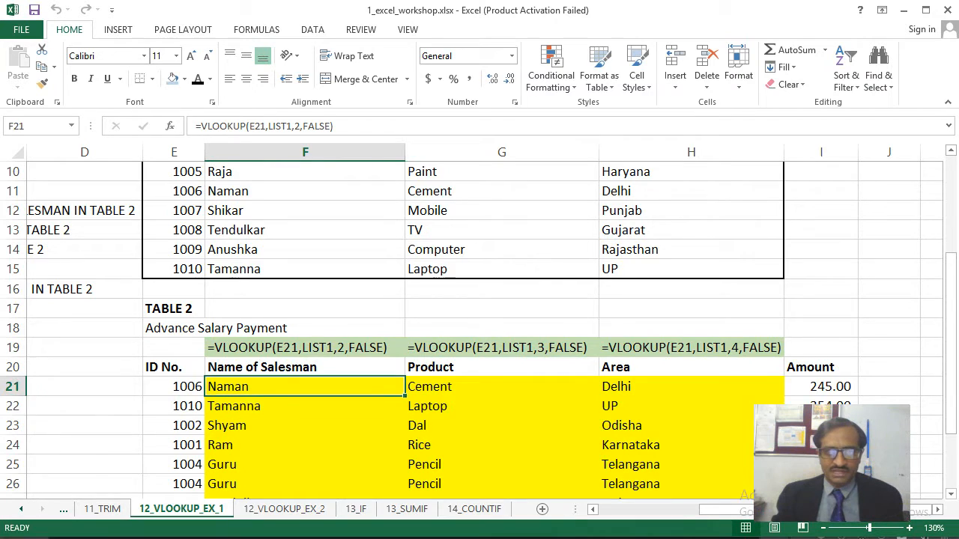
pyautogui.hotkey('shift', 'Down')
pyautogui.hotkey('shift', 'Down')
pyautogui.hotkey('shift', 'Down')
pyautogui.hotkey('shift', 'Down')
pyautogui.hotkey('shift', 'Down')
pyautogui.hotkey('shift', 'Down')
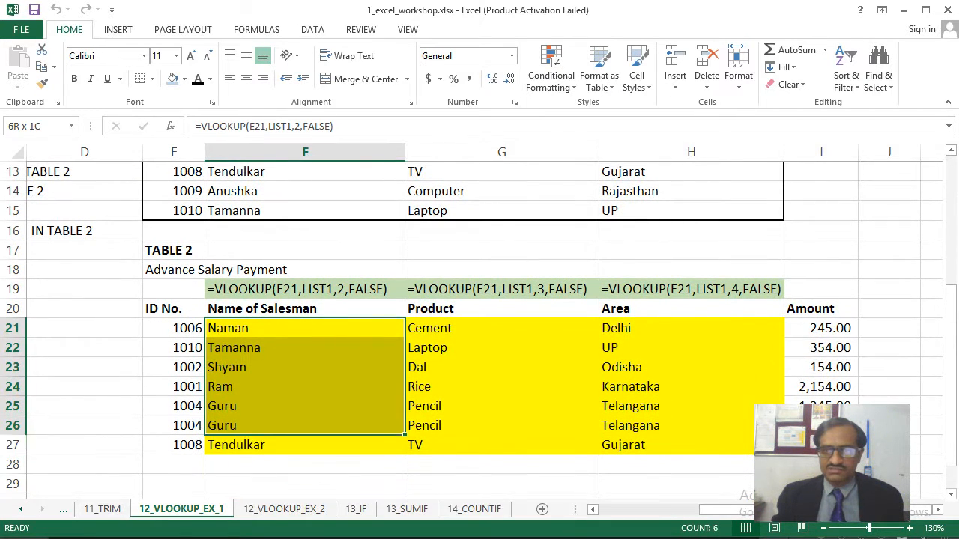
pyautogui.hotkey('shift', 'Right')
pyautogui.hotkey('shift', 'Right')
pyautogui.press('Delete')
# - Read back up the process list in column B to the instruction to select Table 1 contents
pyautogui.press('Home')
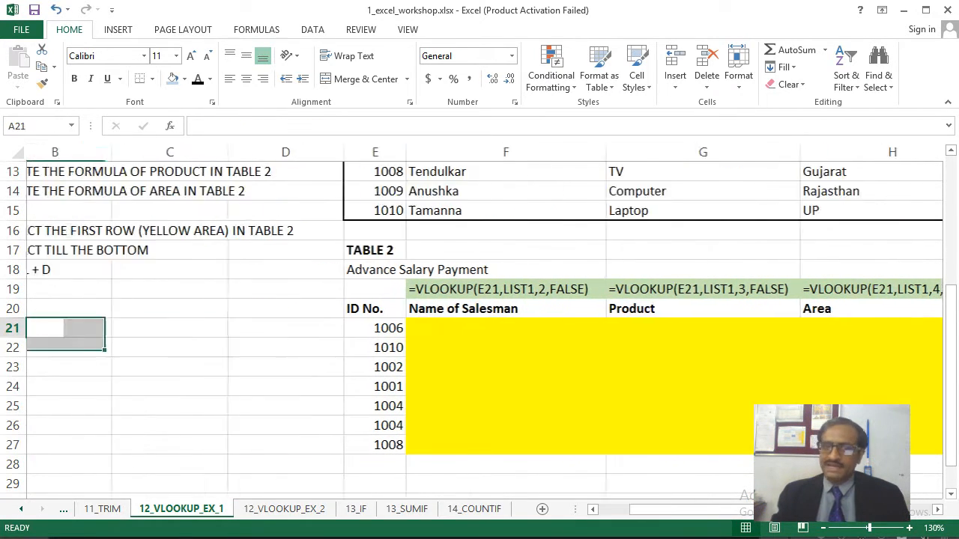
pyautogui.press('Up')
pyautogui.press('Up')
pyautogui.press('Up')
pyautogui.press('Up')
pyautogui.press('Up')
pyautogui.press('Right')
pyautogui.press('Right')
pyautogui.press('Up')
pyautogui.press('Up')
pyautogui.press('Up')
pyautogui.press('Up')
pyautogui.press('Up')
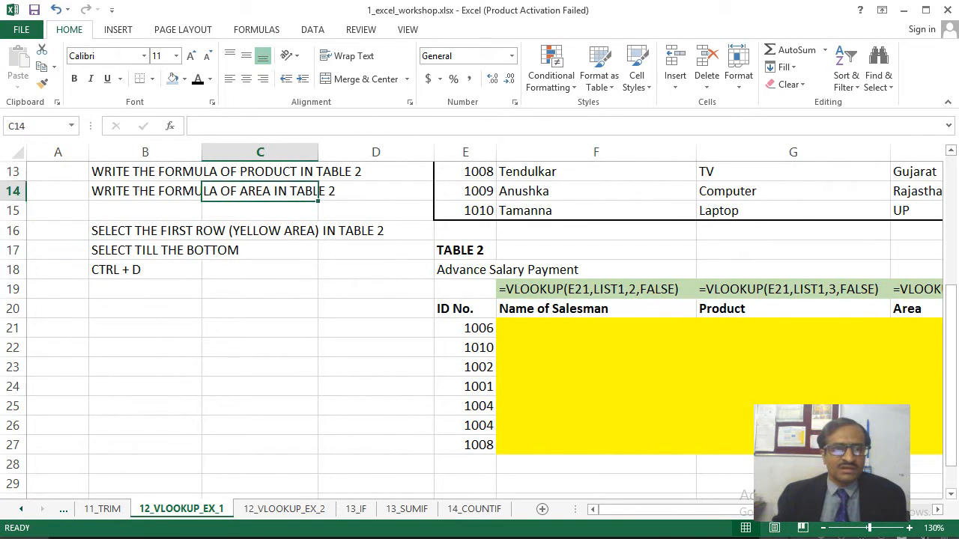
pyautogui.press('Left')
pyautogui.press('Up')
pyautogui.press('Up')
pyautogui.press('Up')
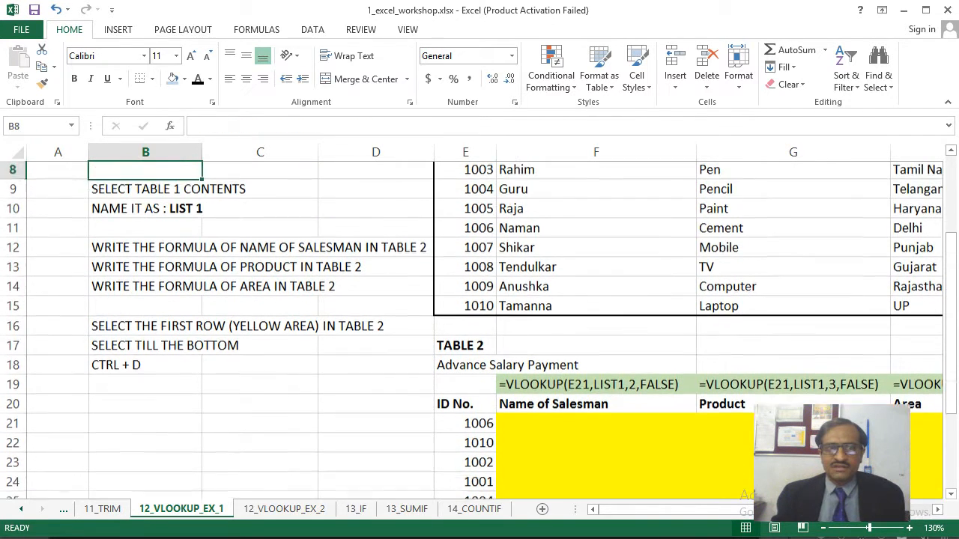
pyautogui.press('Down')
# - Select all of Table 1 including its headings, E5:H15, to check its range name
pyautogui.press('Right')
pyautogui.press('Right')
pyautogui.press('Right')
pyautogui.press('Right')
pyautogui.press('Right')
pyautogui.press('Up')
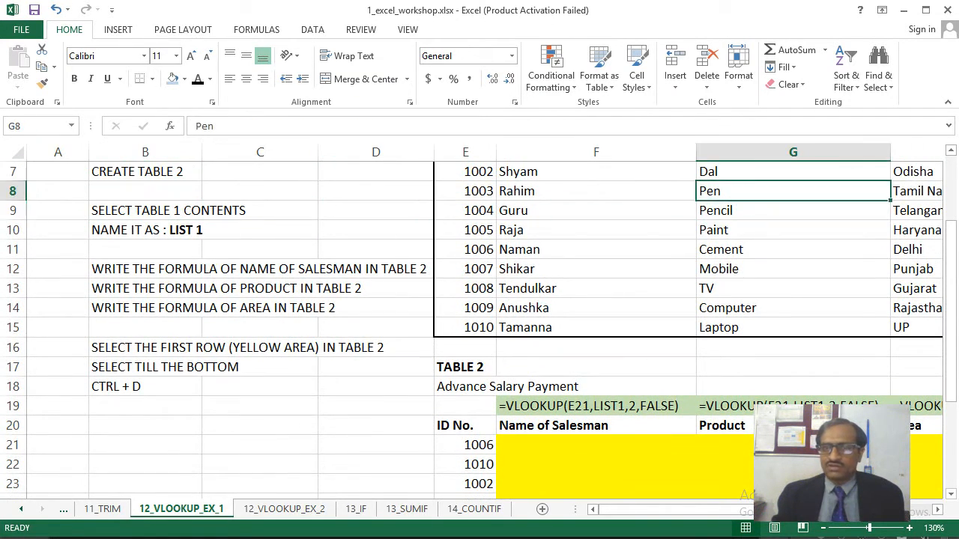
pyautogui.press('Up')
pyautogui.press('Up')
pyautogui.press('Up')
pyautogui.press('Up')
pyautogui.press('Right')
pyautogui.press('Right')
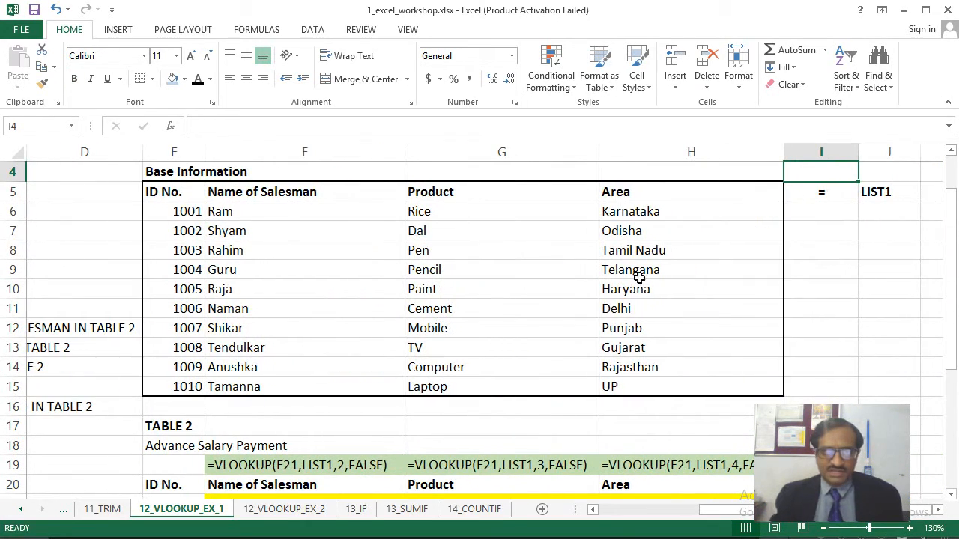
pyautogui.moveTo(160, 194); pyautogui.dragTo(641, 389)
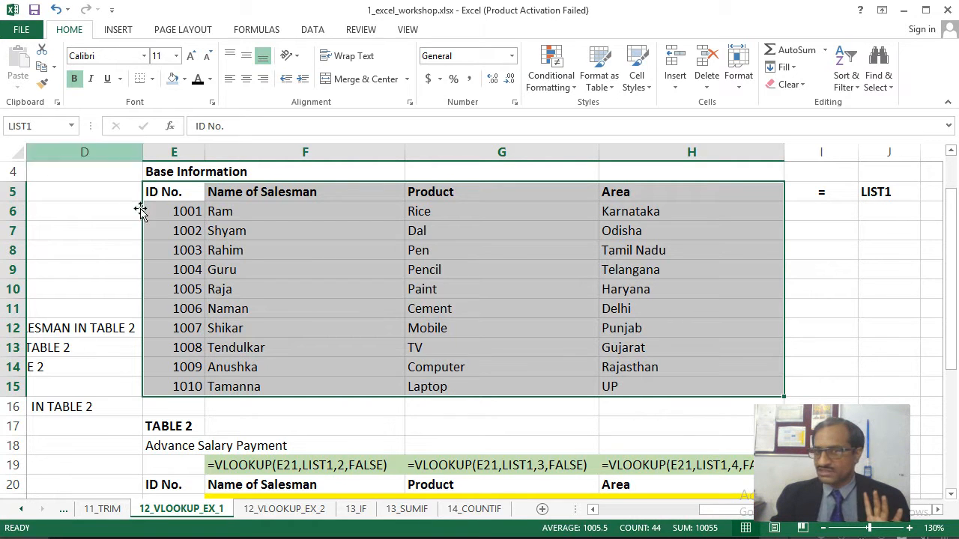
# - Review the process instructions for naming the list and writing the name, product and area formulas
pyautogui.click(192, 290)
pyautogui.press('Home')
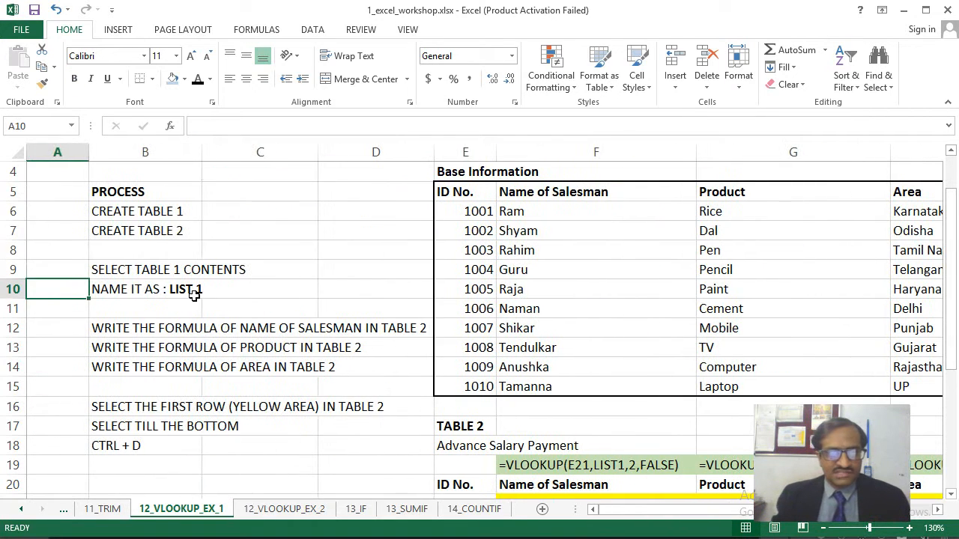
pyautogui.press('Down')
pyautogui.press('Right')
pyautogui.press('Down')
pyautogui.press('Right')
pyautogui.press('Down')
pyautogui.press('Down')
pyautogui.press('Down')
pyautogui.press('Down')
pyautogui.press('Down')
pyautogui.press('Down')
pyautogui.press('Down')
pyautogui.press('Down')
pyautogui.press('Down')
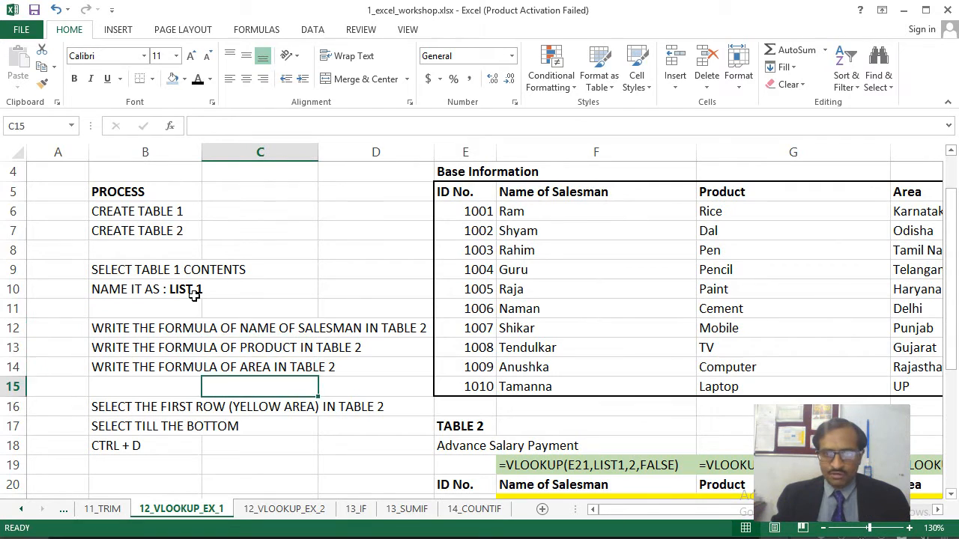
# - Examine Table 2's first yellow row across the Name of Salesman, Product and Area cells
pyautogui.press('Right')
pyautogui.press('Right')
pyautogui.press('Right')
pyautogui.press('Right')
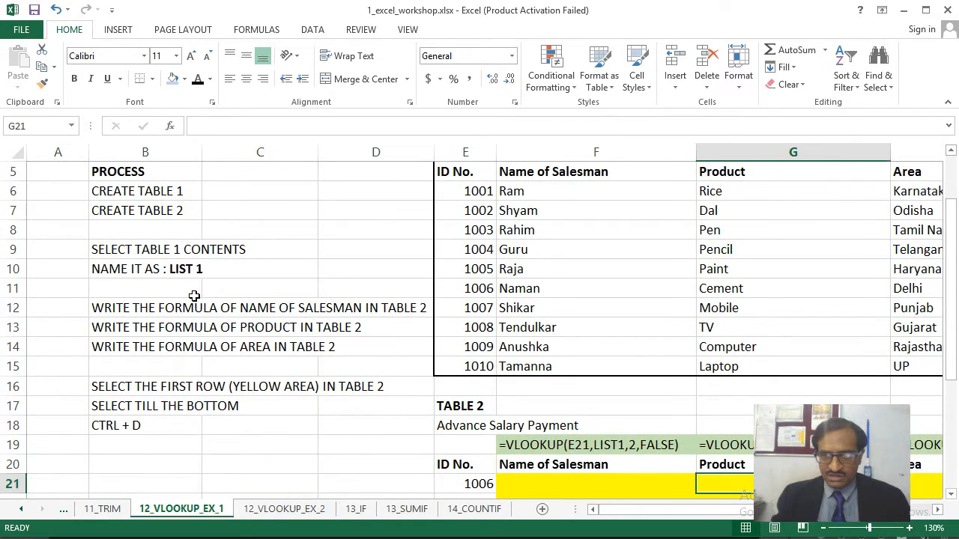
pyautogui.press('Right')
pyautogui.press('Left')
pyautogui.press('Left')
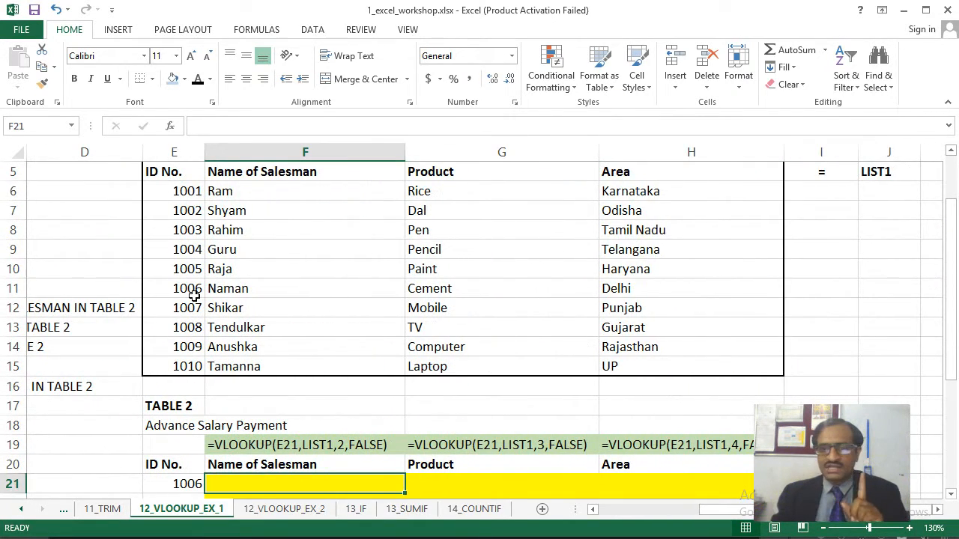
pyautogui.press('Right')
pyautogui.press('Right')
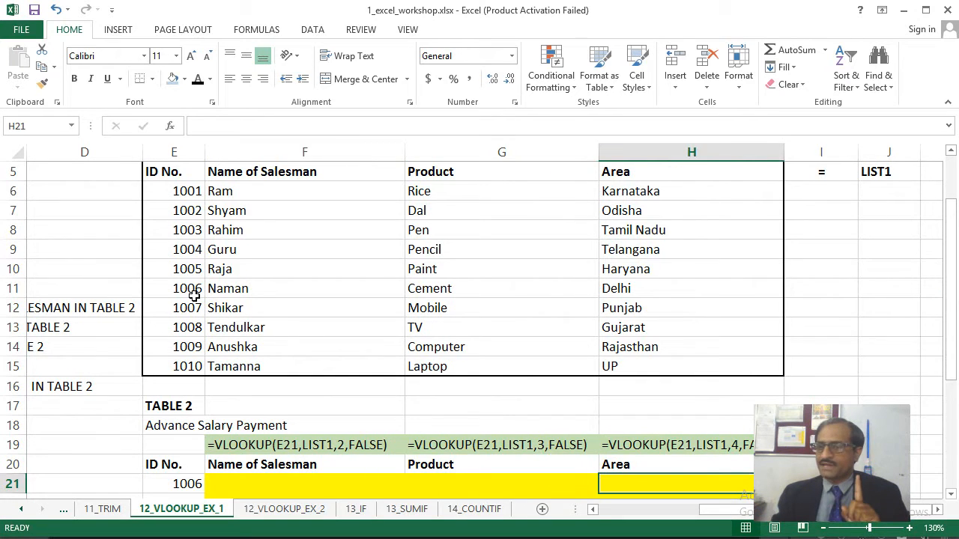
pyautogui.press('Right')
pyautogui.press('Left')
# - Examine the rest of Table 2's yellow area down to row 27 and the sample formula above Name of Salesman
pyautogui.press('Down')
pyautogui.press('Down')
pyautogui.press('Down')
pyautogui.press('Down')
pyautogui.press('Down')
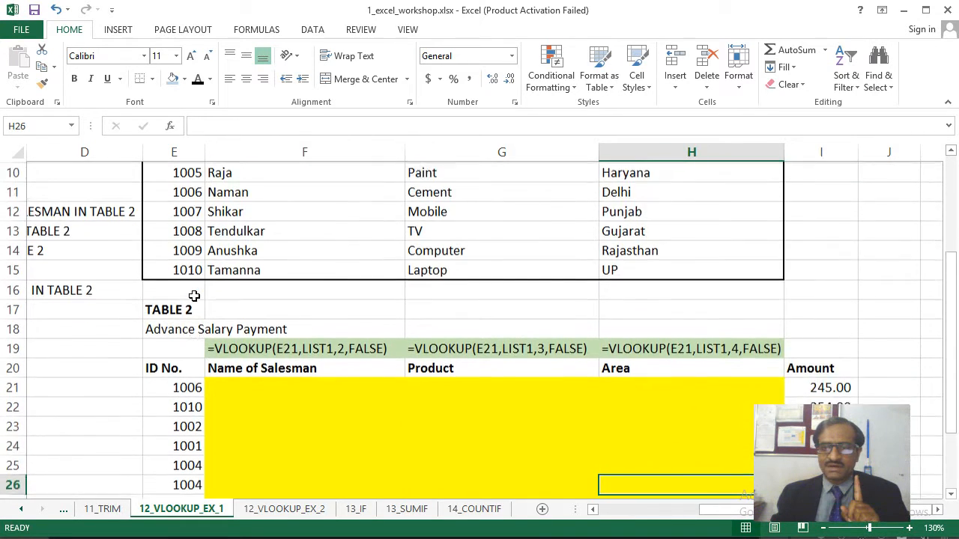
pyautogui.press('Down')
pyautogui.press('Down')
pyautogui.press('Up')
pyautogui.press('Left')
pyautogui.press('Left')
pyautogui.press('Left')
pyautogui.press('Left')
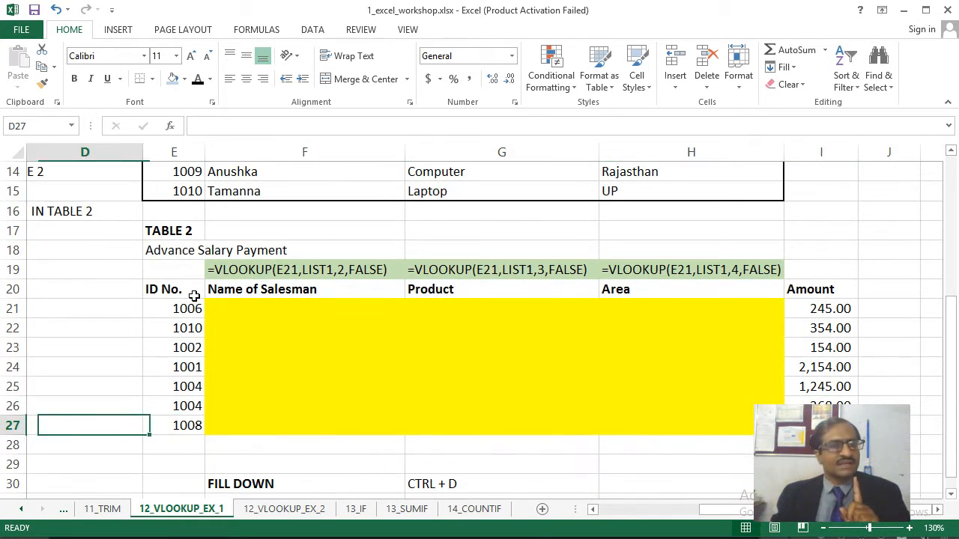
pyautogui.press('Right')
pyautogui.press('Right')
pyautogui.press('Up')
pyautogui.press('Up')
pyautogui.press('Up')
pyautogui.press('Up')
pyautogui.press('Up')
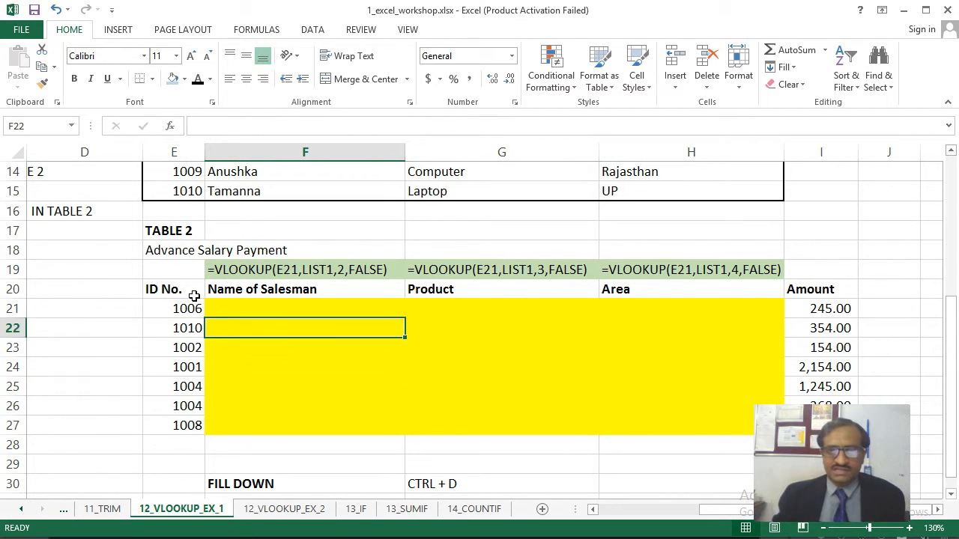
pyautogui.press('Up')
pyautogui.press('Up')
pyautogui.press('Up')
# - Enter =VLOOKUP(E21,LIST1,2,FALSE) in F21 to look up the salesman's name, checking the column number against Table 1
pyautogui.press('Down')
pyautogui.press('Down')
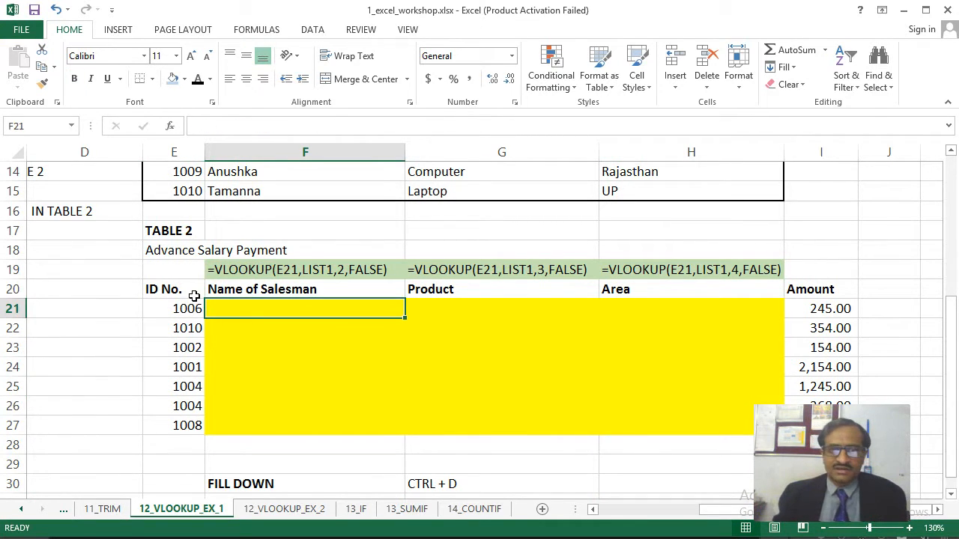
pyautogui.write('=')
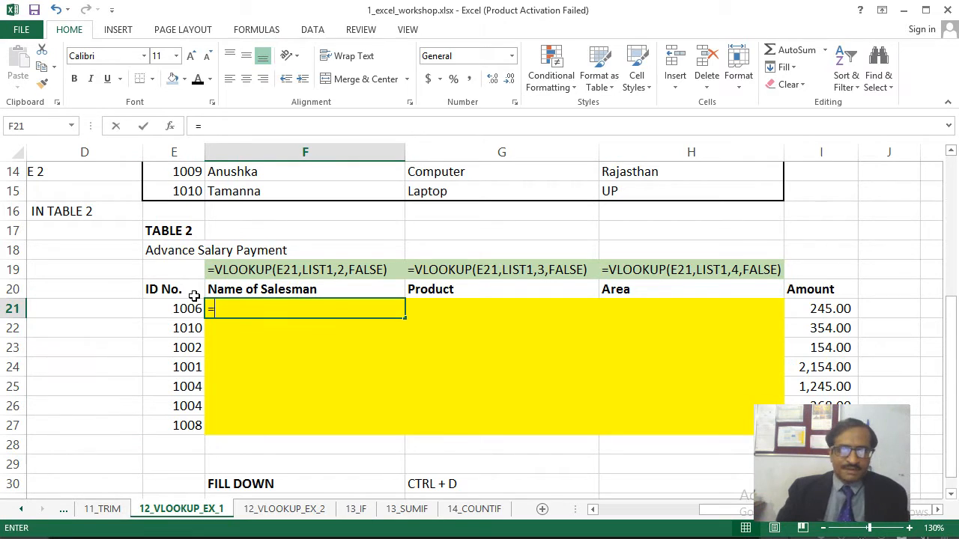
pyautogui.write('VLOOKUP')
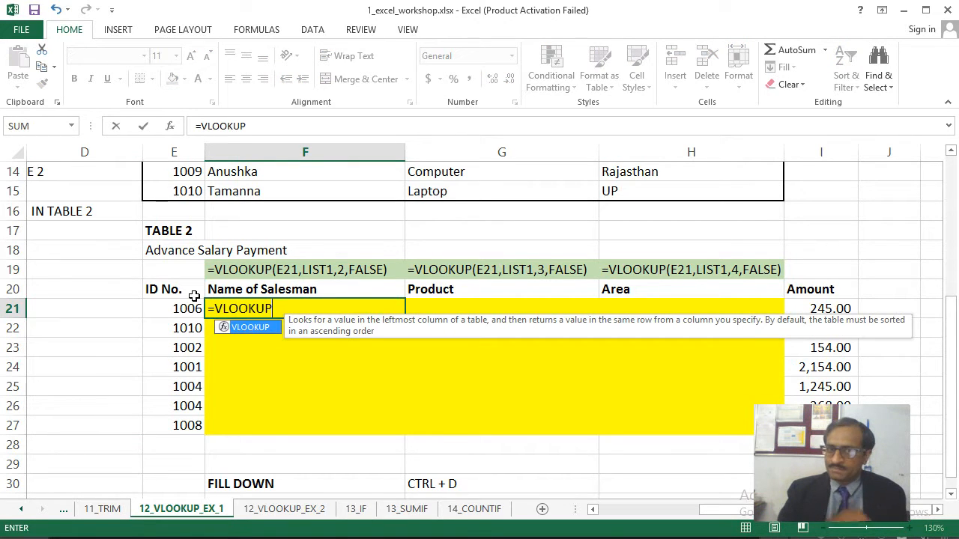
pyautogui.write('(')
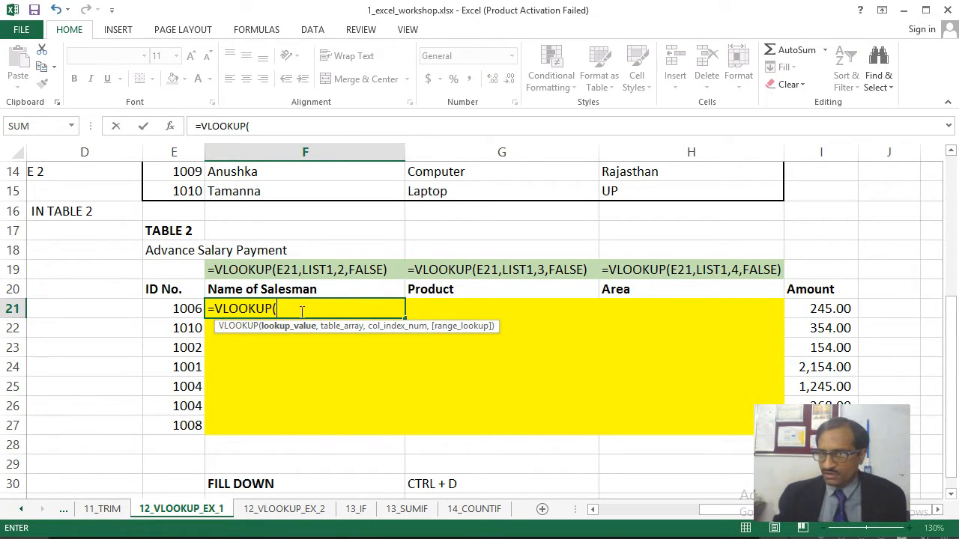
pyautogui.click(183, 309)
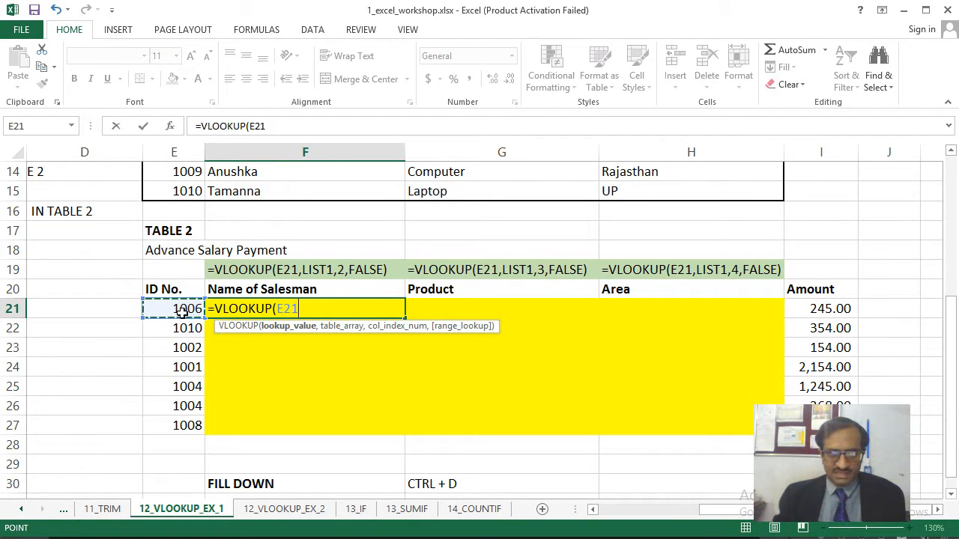
pyautogui.write(',LIST1')
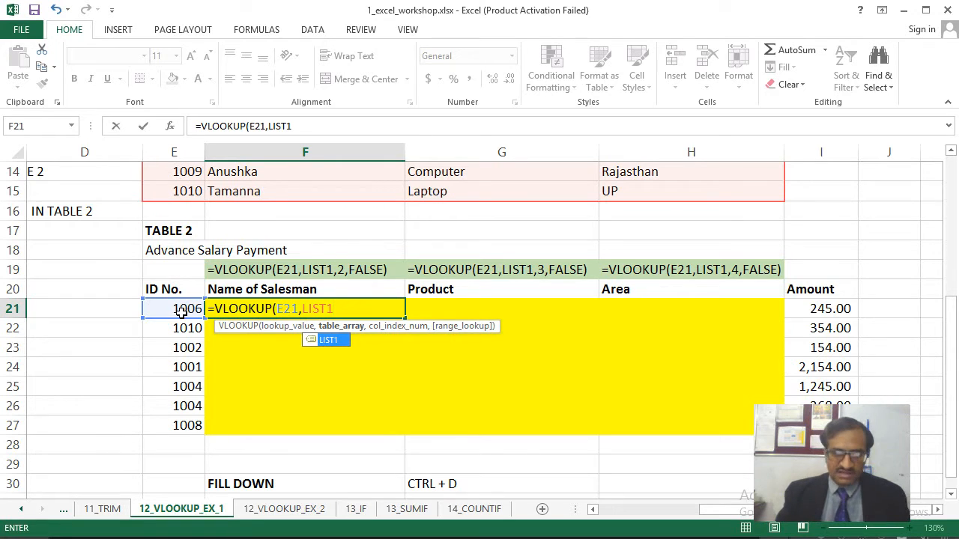
pyautogui.write(',')
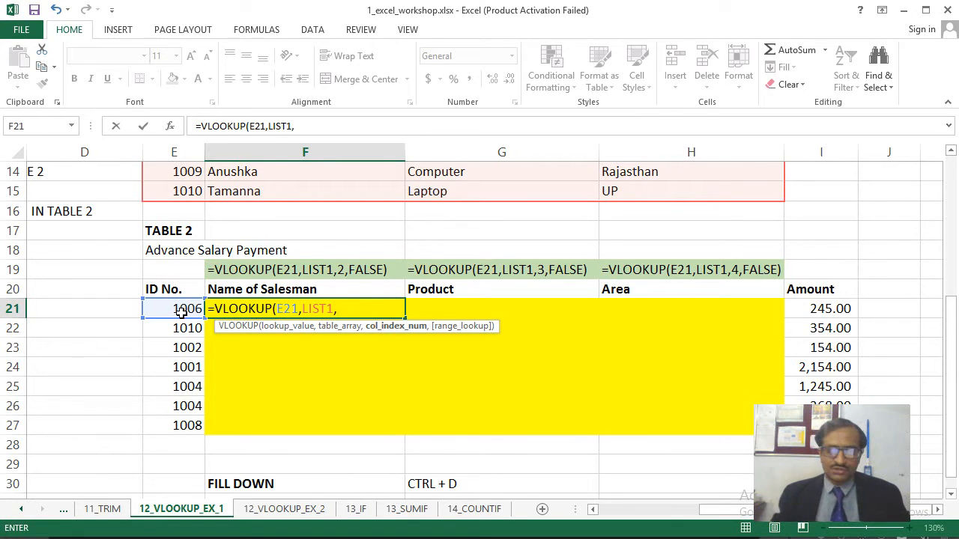
pyautogui.write('2')
pyautogui.scroll(4, 366, 265)
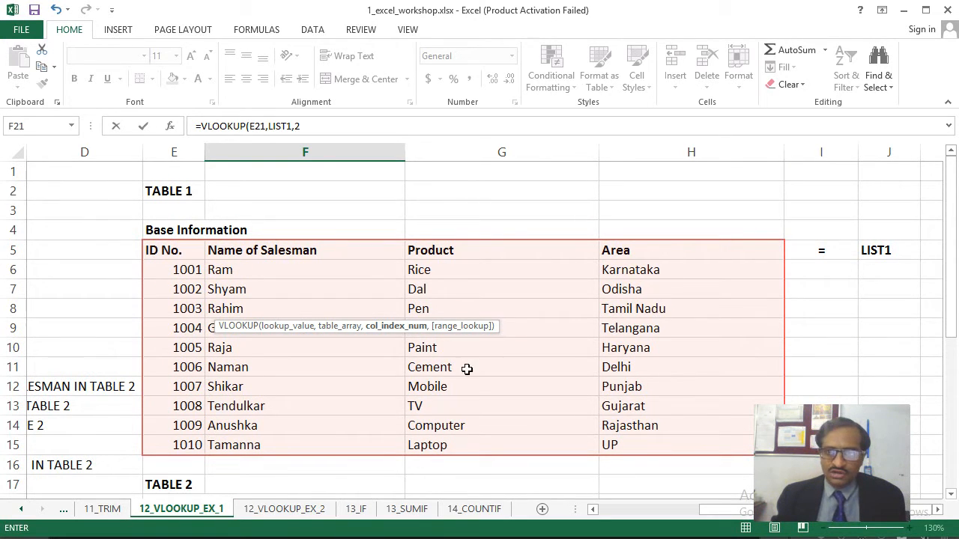
pyautogui.scroll(-5, 296, 382)
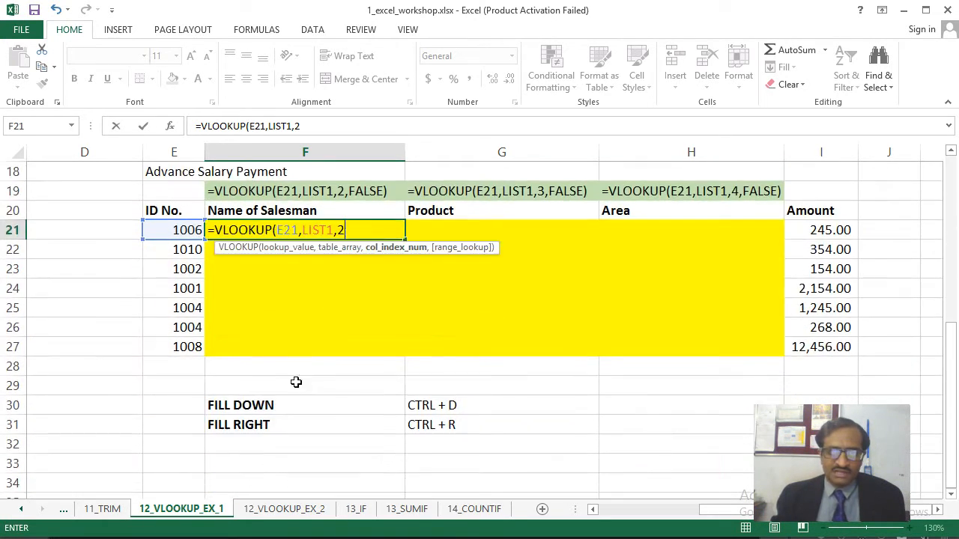
pyautogui.scroll(5, 307, 285)
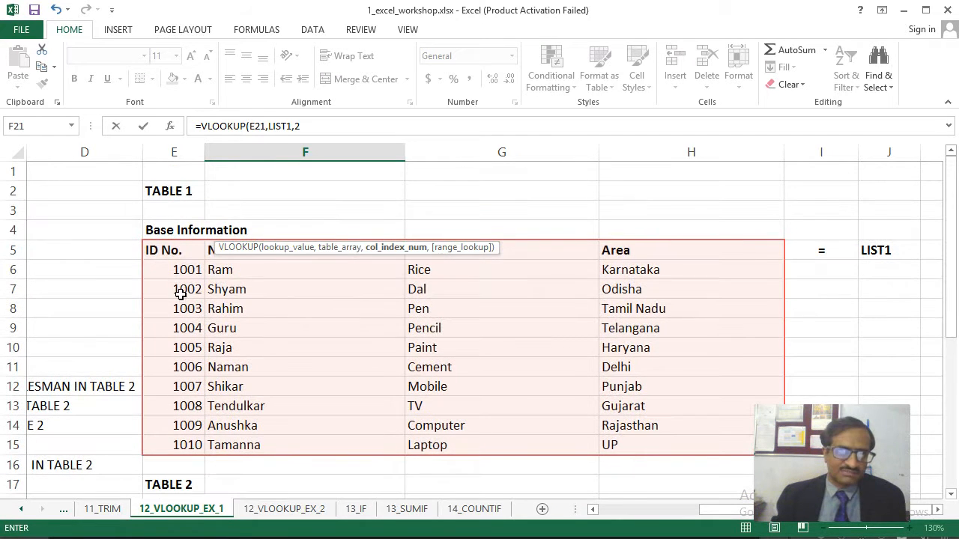
pyautogui.scroll(-5, 272, 319)
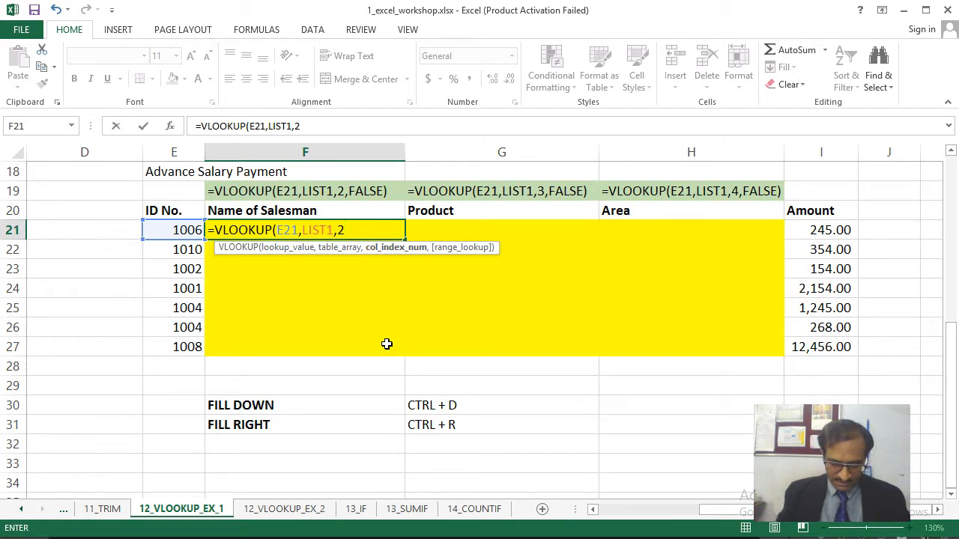
pyautogui.write(',FALSE')
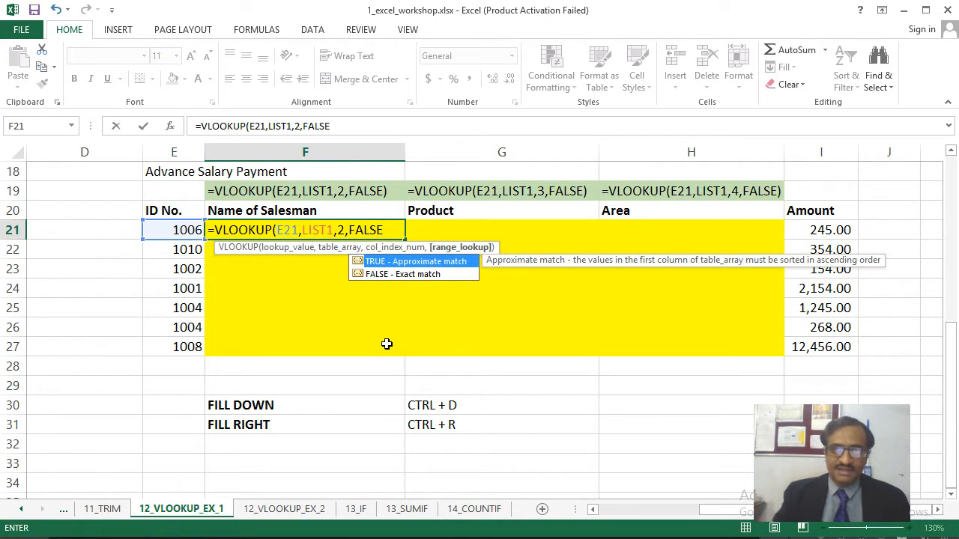
pyautogui.write(')')
pyautogui.press('Return')
pyautogui.press('Up')
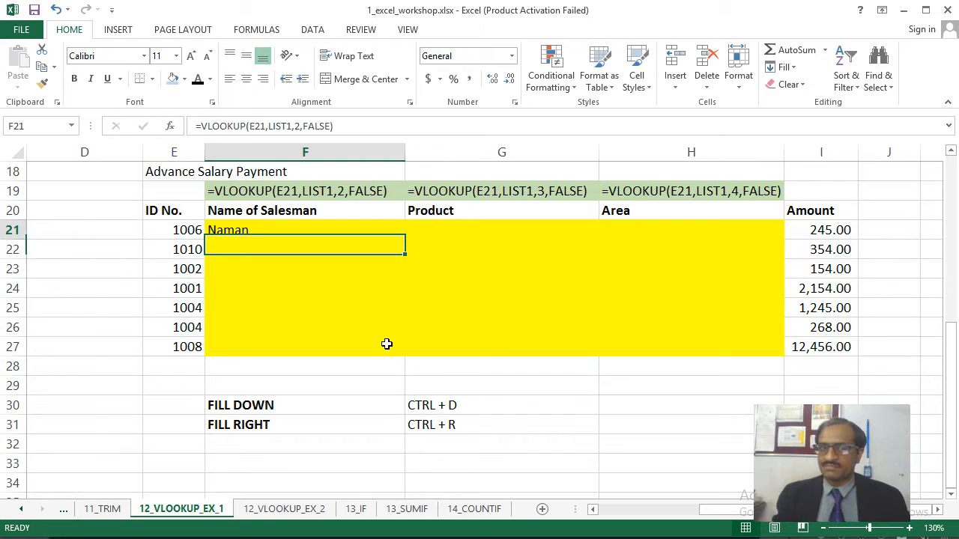
# - Enter =VLOOKUP(E21,LIST1,3,FALSE) in G21 to look up the salesman's product
pyautogui.press('Right')
pyautogui.write('=V')
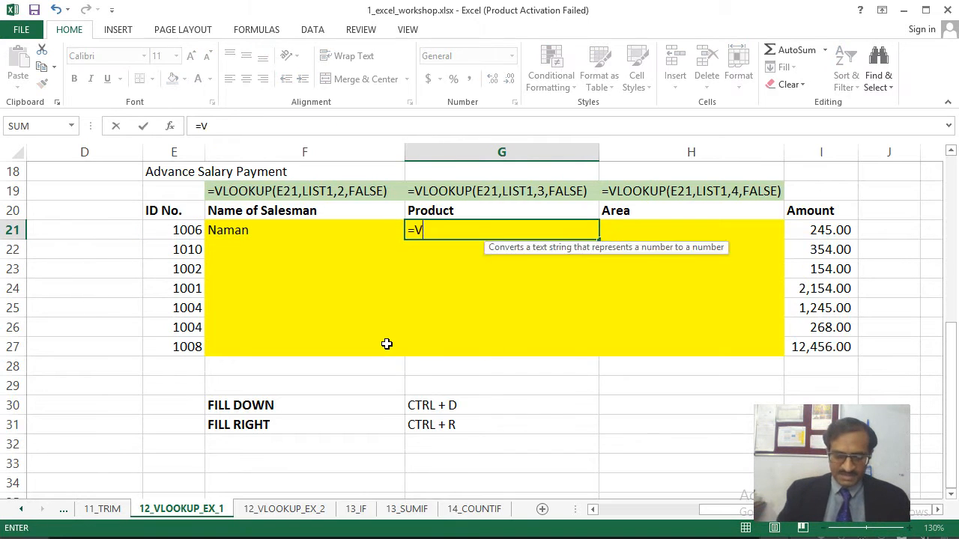
pyautogui.write('LOOKUP(')
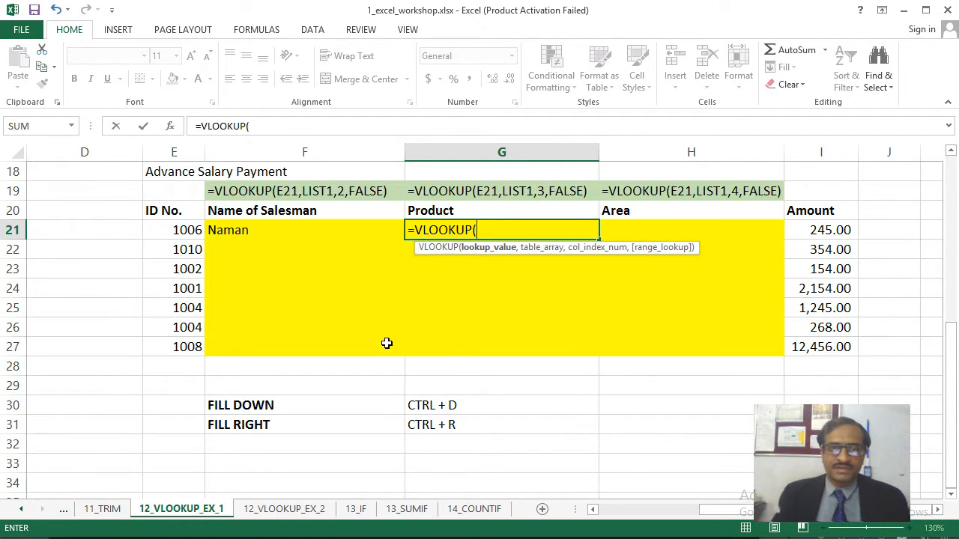
pyautogui.click(163, 228)
pyautogui.write(',')
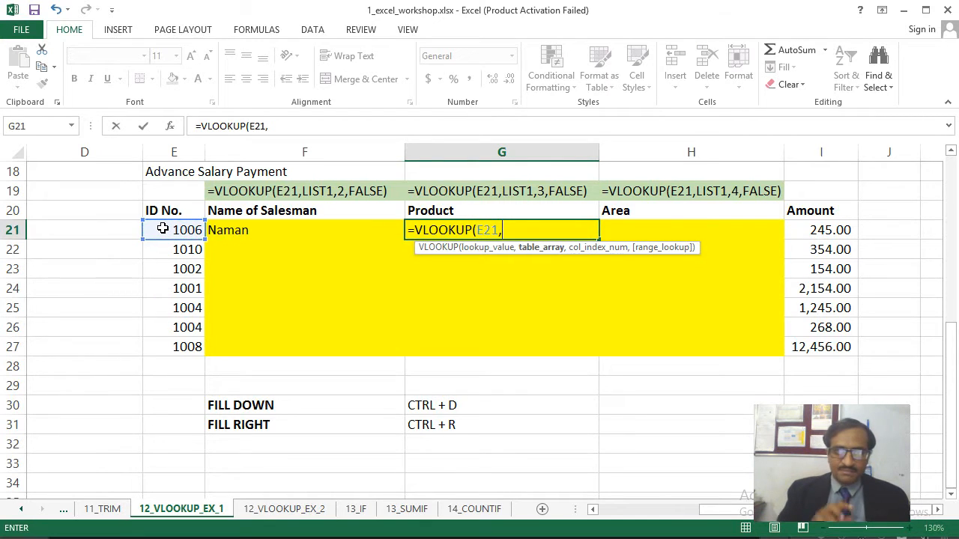
pyautogui.write('LIST')
pyautogui.write('1')
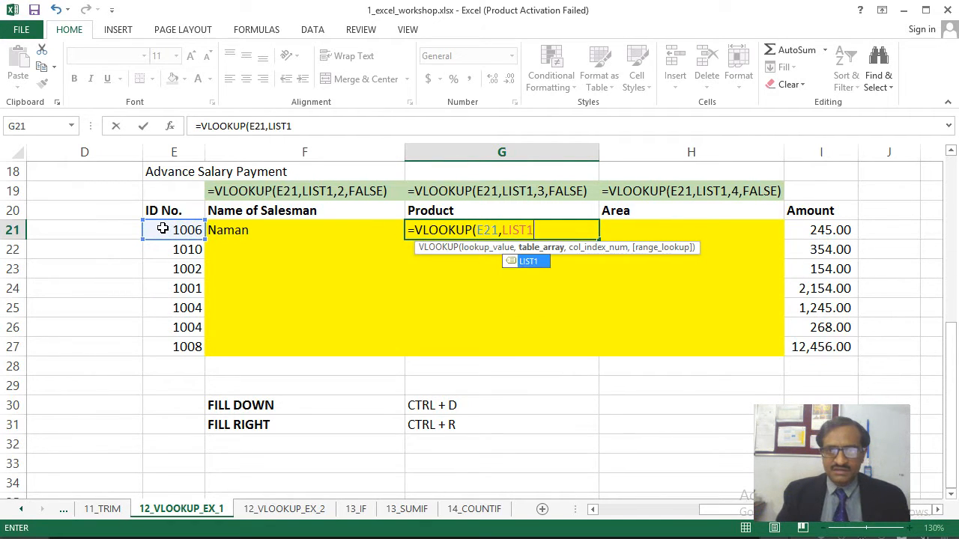
pyautogui.write(',3,FALSE')
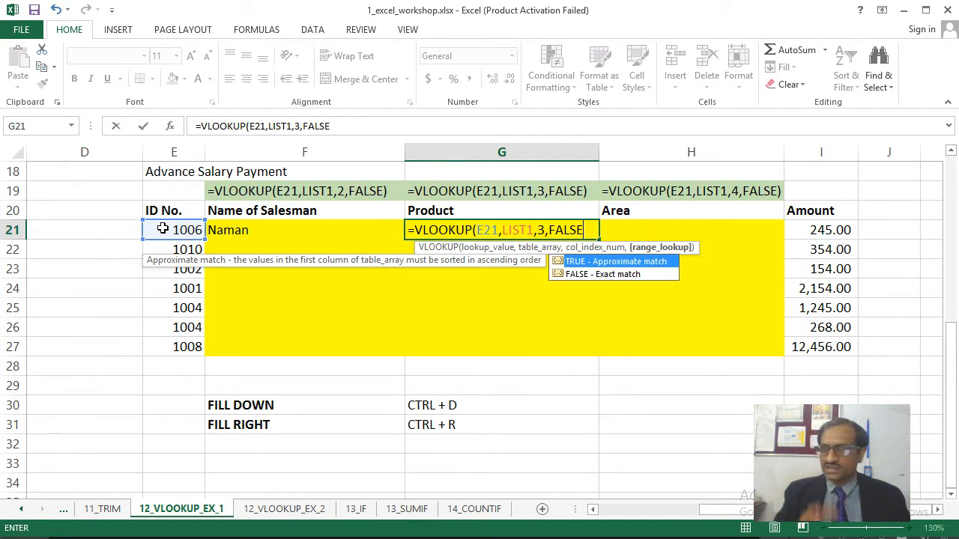
pyautogui.write(')')
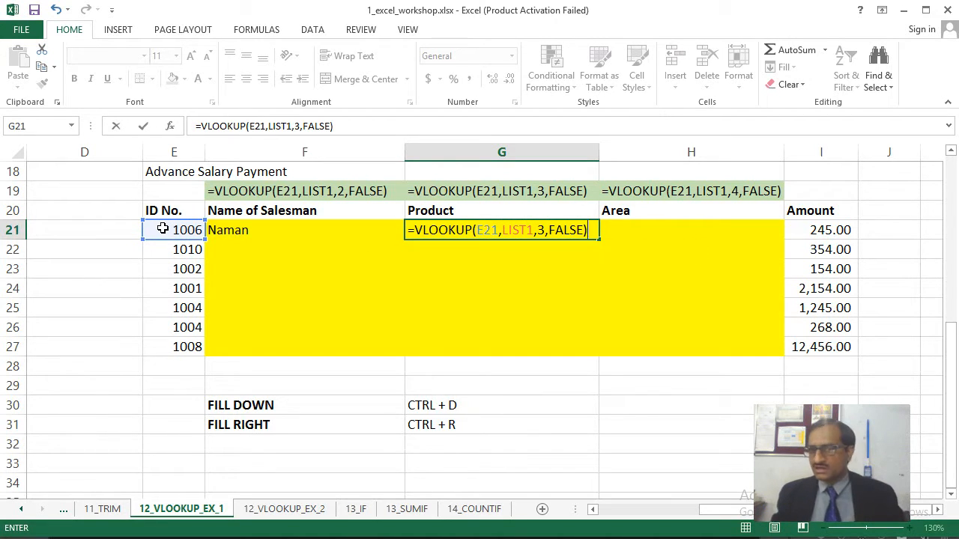
pyautogui.press('Tab')
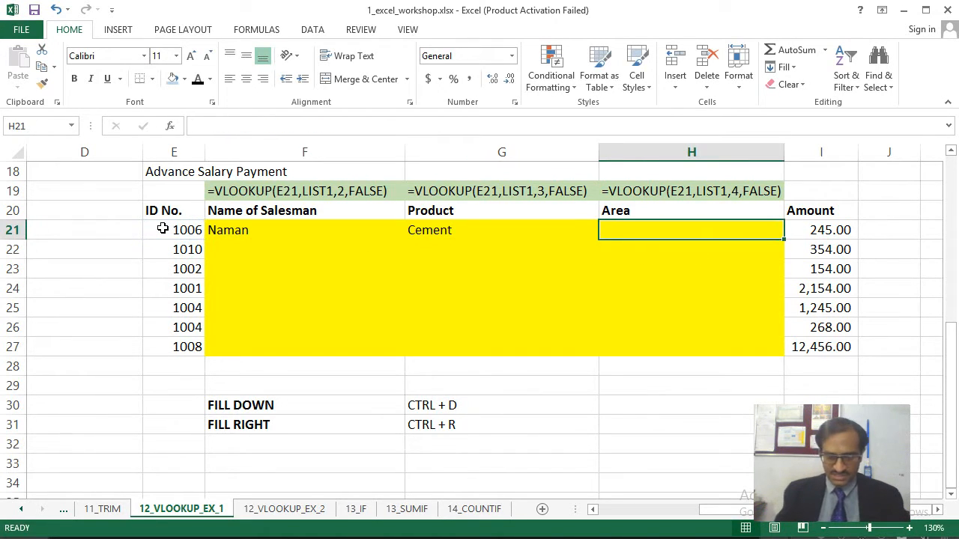
# - Enter =VLOOKUP(E21,LIST1,4,FALSE) in H21 to look up the salesman's area
pyautogui.write('=VLOOKUP')
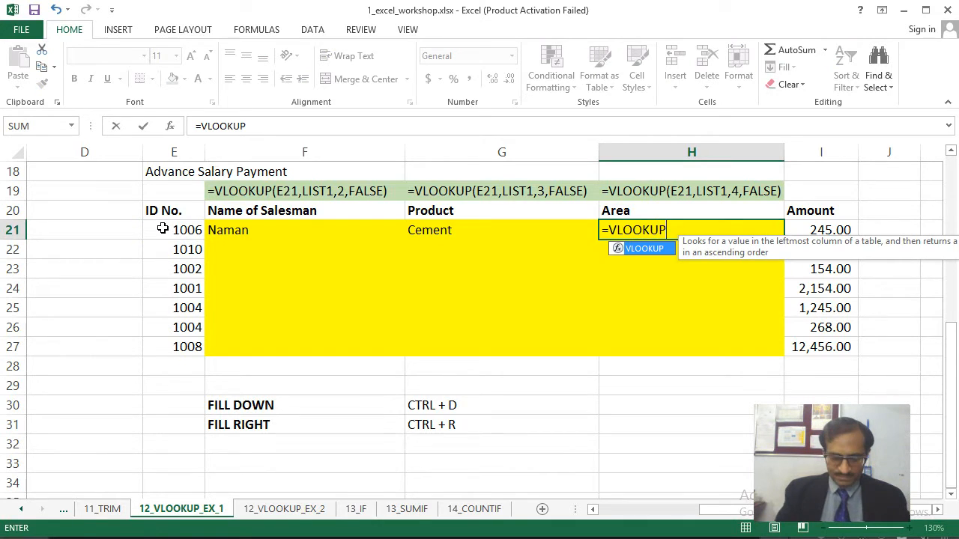
pyautogui.write('(')
pyautogui.press('Left')
pyautogui.press('Left')
pyautogui.press('Left')
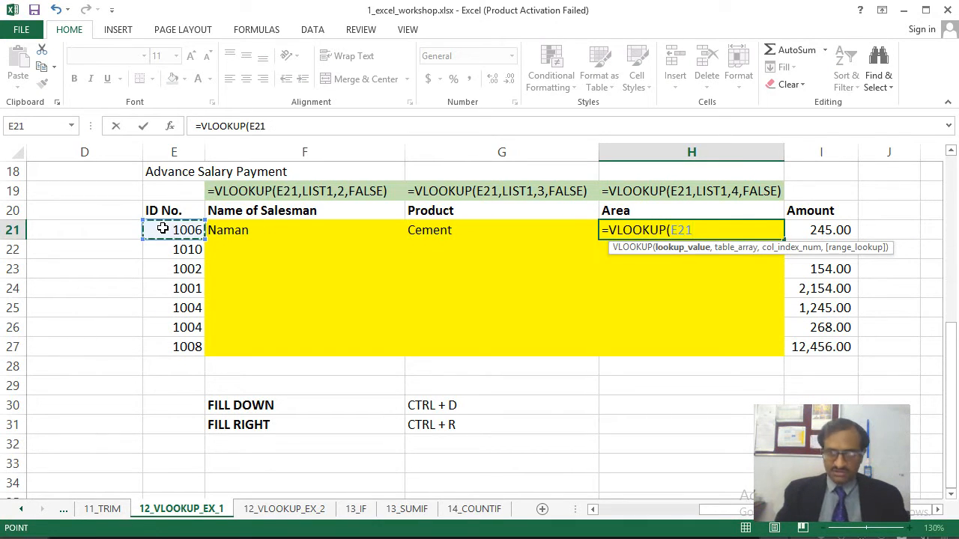
pyautogui.write(',LIST1,')
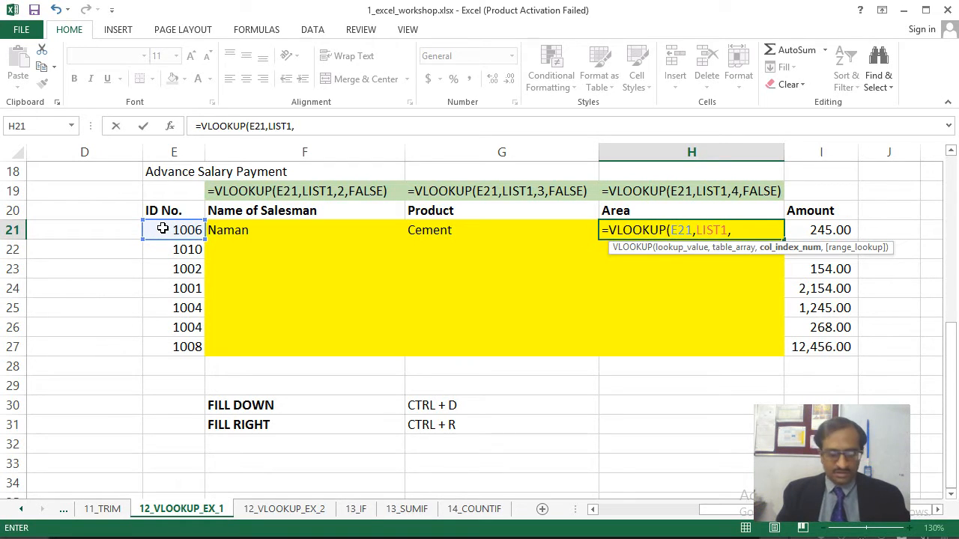
pyautogui.write('4.FA;SE')
pyautogui.press('BackSpace')
pyautogui.press('BackSpace')
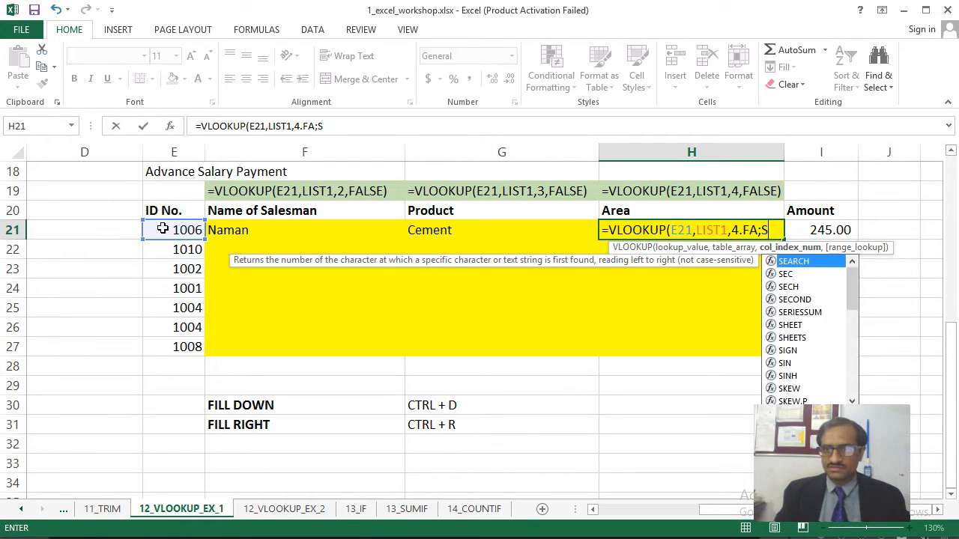
pyautogui.press('BackSpace')
pyautogui.press('BackSpace')
pyautogui.press('BackSpace')
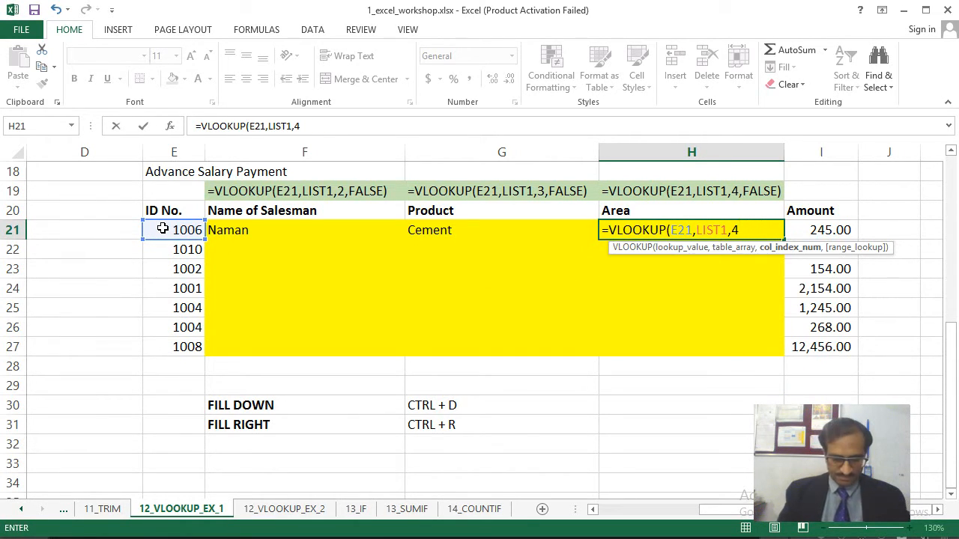
pyautogui.write(',FALSE')
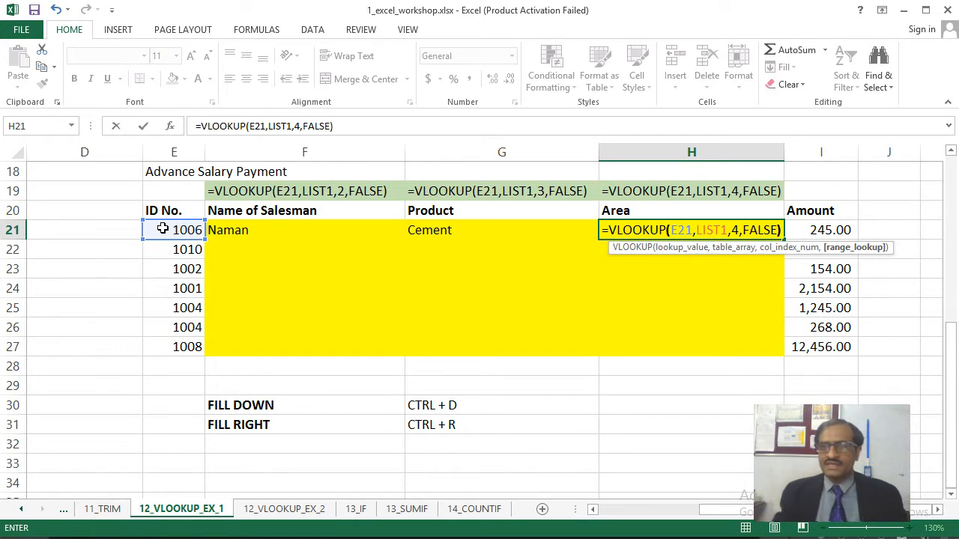
pyautogui.write(')')
pyautogui.press('Return')
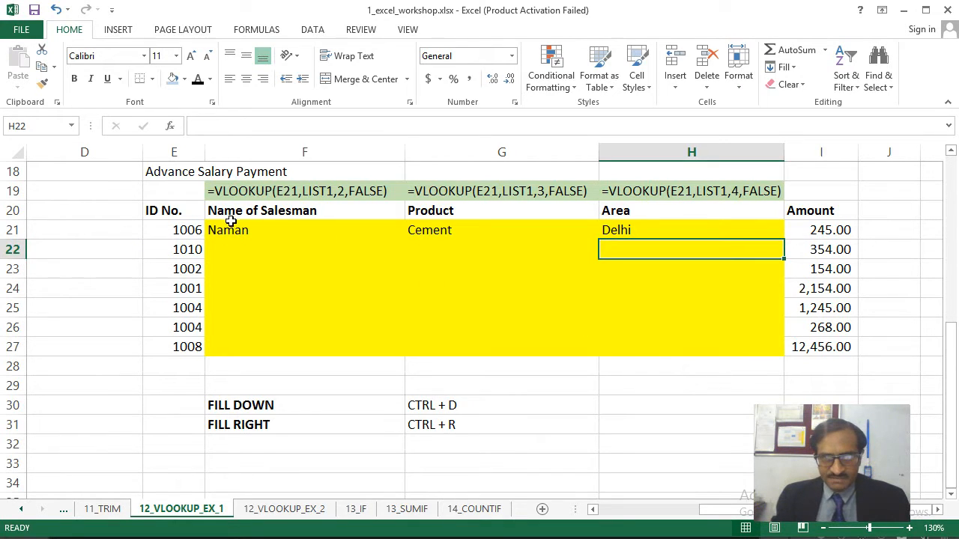
# - Fill the name, product and area formulas of row 21 down through F21:H27
pyautogui.moveTo(230, 230); pyautogui.dragTo(636, 342)
pyautogui.hotkey('ctrl', 'd')
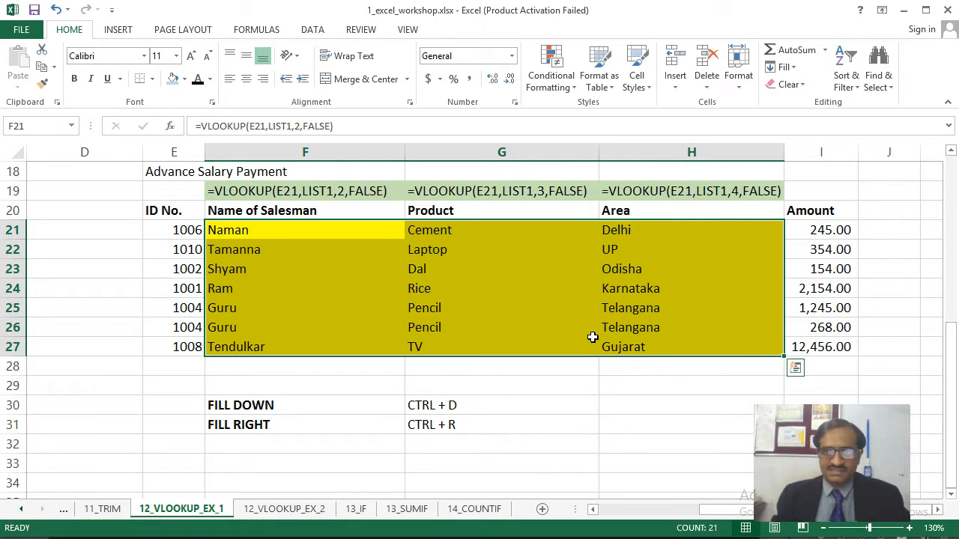
pyautogui.click(487, 322)
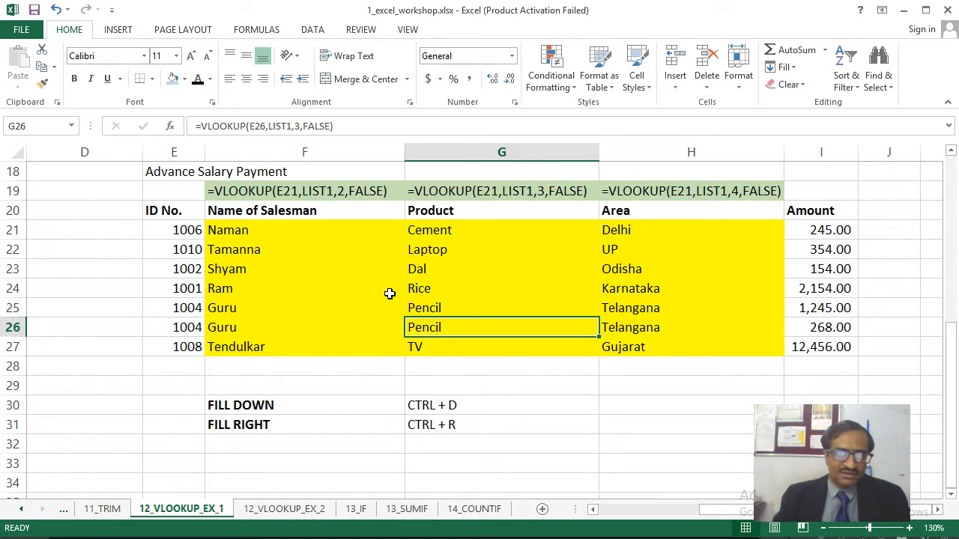
# - Open the 12_VLOOKUP_EX_2 sheet and go to the Example 2: Product Stock heading in A2
pyautogui.click(313, 509)
pyautogui.click(352, 509)
pyautogui.click(313, 509)
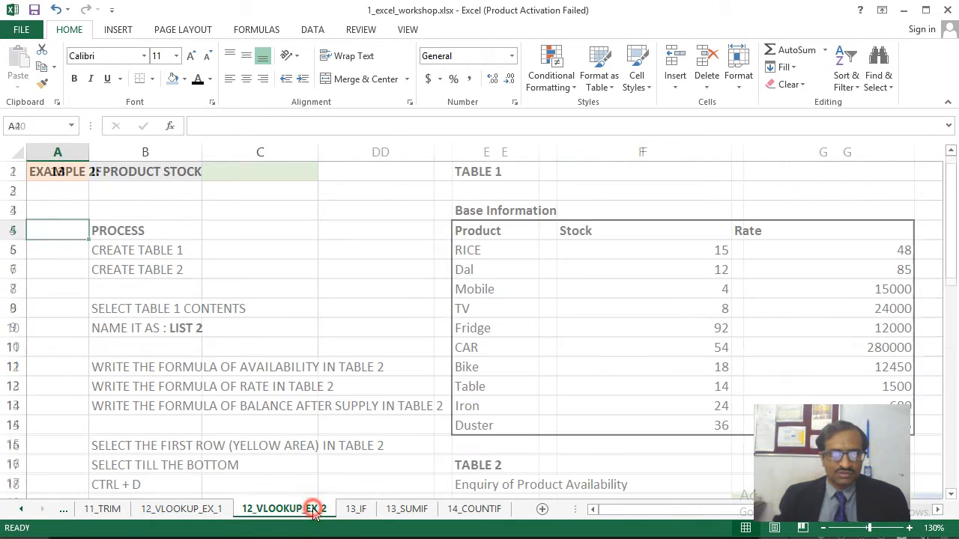
pyautogui.scroll(1, 236, 272)
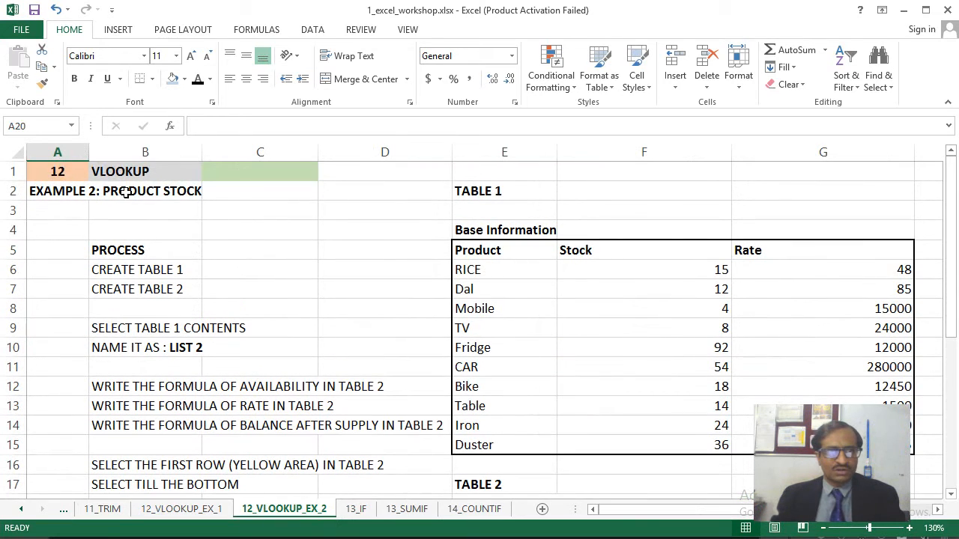
pyautogui.click(126, 192)
pyautogui.press('Left')
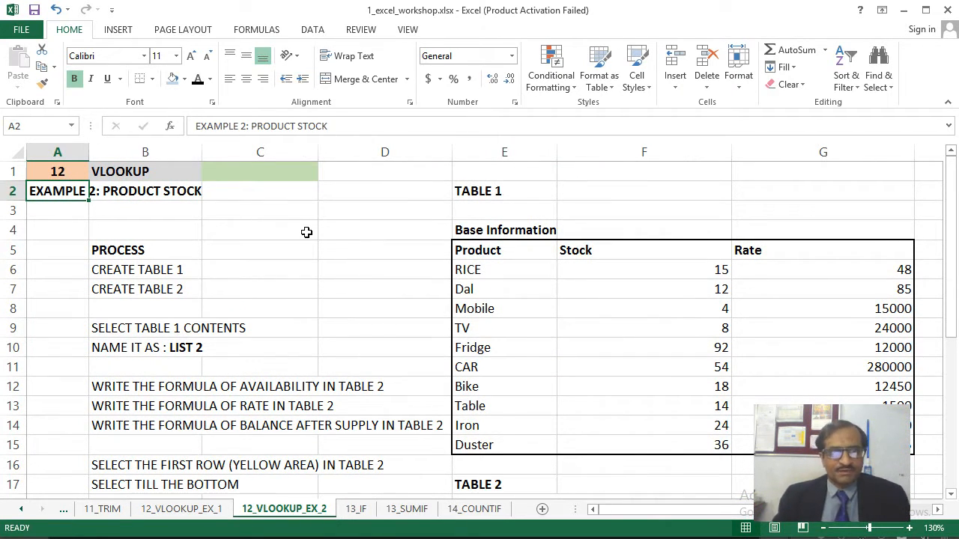
# - Examine the Product, Stock and Rate columns in the first row of Table 1
pyautogui.press('Right')
pyautogui.press('Right')
pyautogui.press('Right')
pyautogui.press('Right')
pyautogui.press('Right')
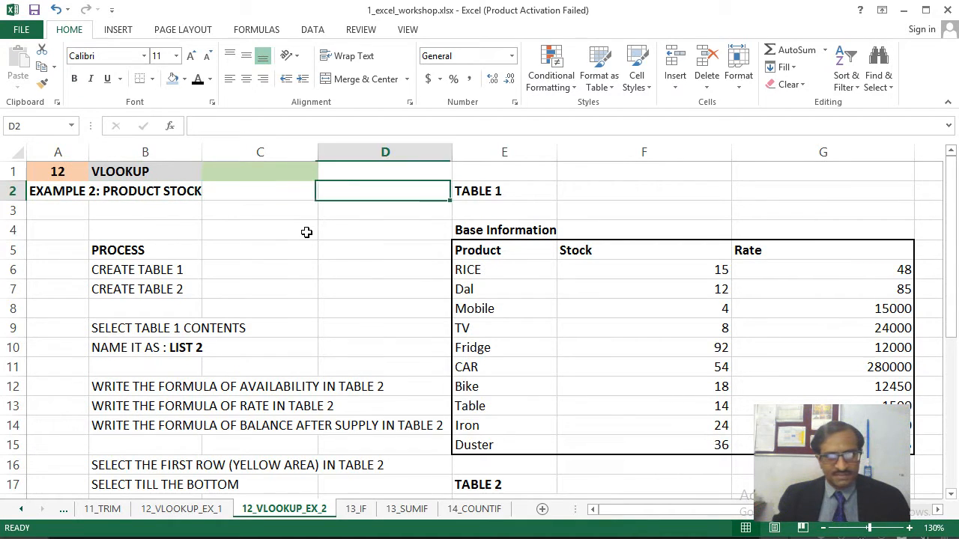
pyautogui.press('Down')
pyautogui.press('Down')
pyautogui.press('Down')
pyautogui.press('Down')
pyautogui.press('Left')
pyautogui.press('Right')
pyautogui.press('Right')
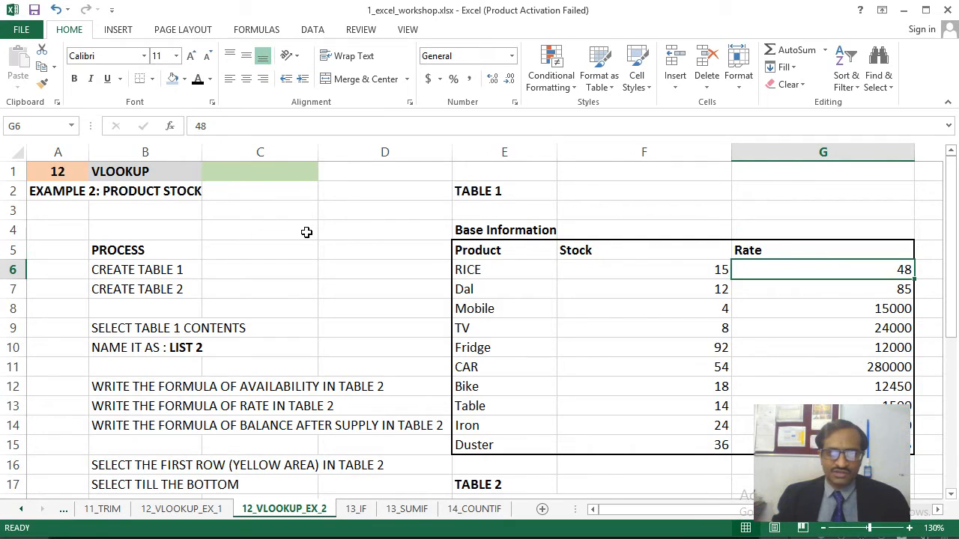
pyautogui.press('Right')
pyautogui.press('Left')
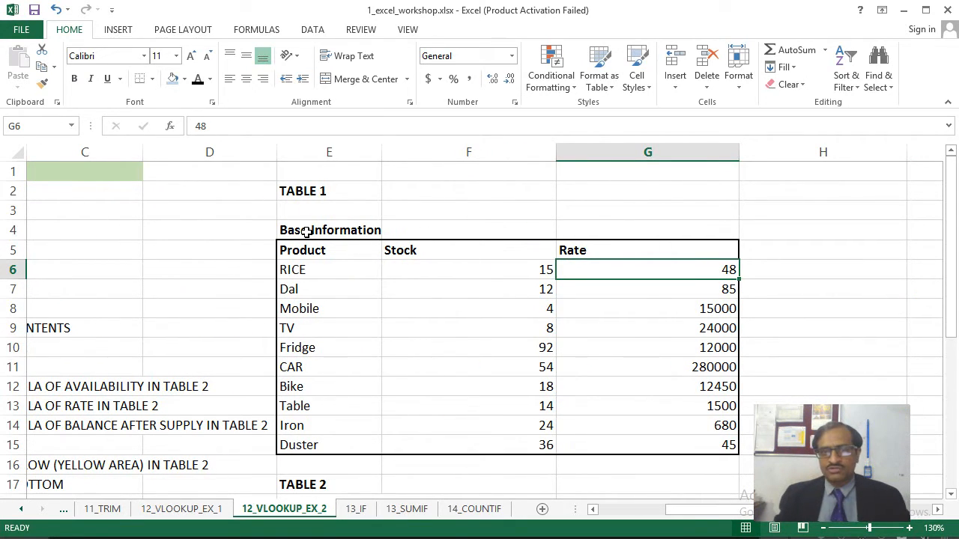
# - Examine Table 1's product list from the heading down to Bike
pyautogui.press('Left')
pyautogui.press('Left')
pyautogui.press('Up')
pyautogui.press('Down')
pyautogui.press('Down')
pyautogui.press('Down')
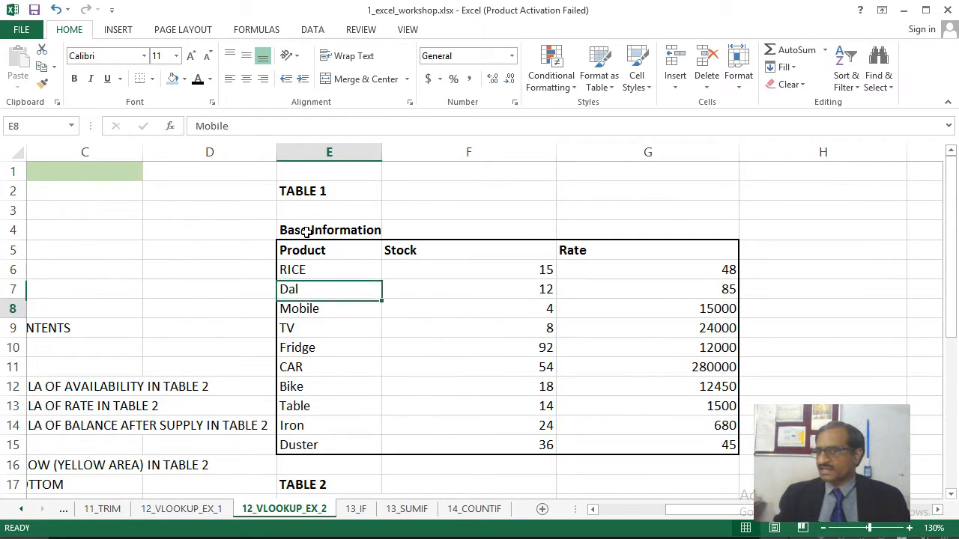
pyautogui.press('Down')
pyautogui.press('Down')
pyautogui.press('Down')
pyautogui.press('Down')
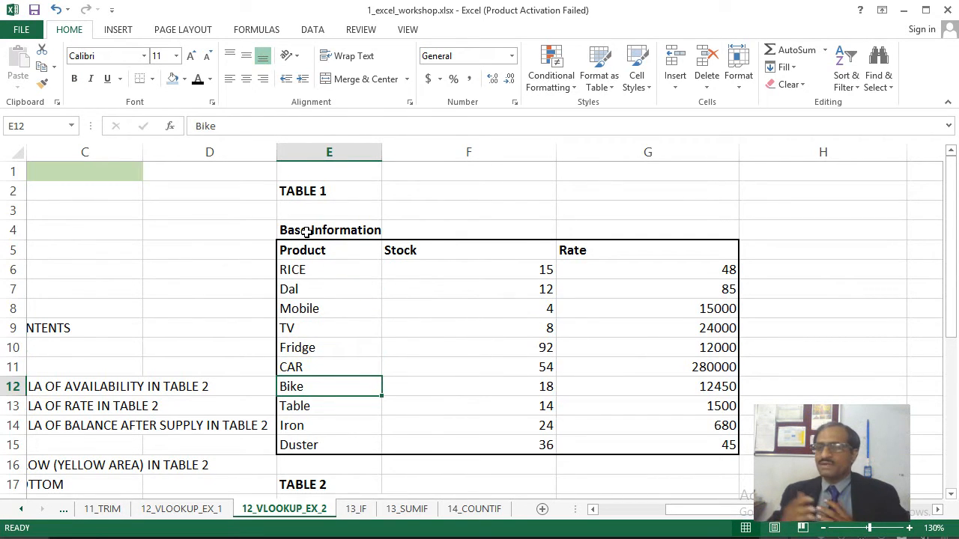
# - Examine Table 2's first row from Product and Required across to Availability, Balance after supply and Rate
pyautogui.press('Down')
pyautogui.press('Down')
pyautogui.press('Down')
pyautogui.press('Down')
pyautogui.press('Down')
pyautogui.press('Down')
pyautogui.press('Down')
pyautogui.press('Down')
pyautogui.press('Down')
pyautogui.press('Down')
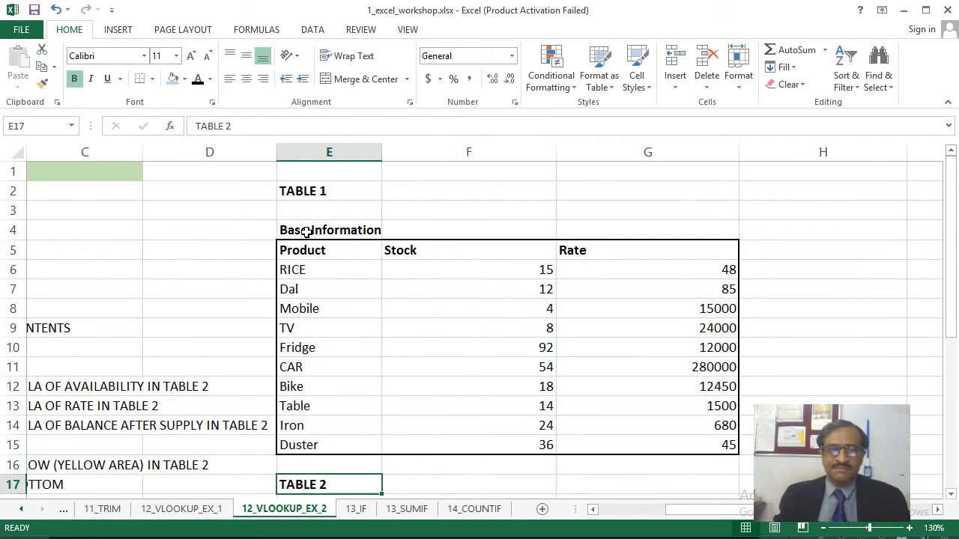
pyautogui.press('Up')
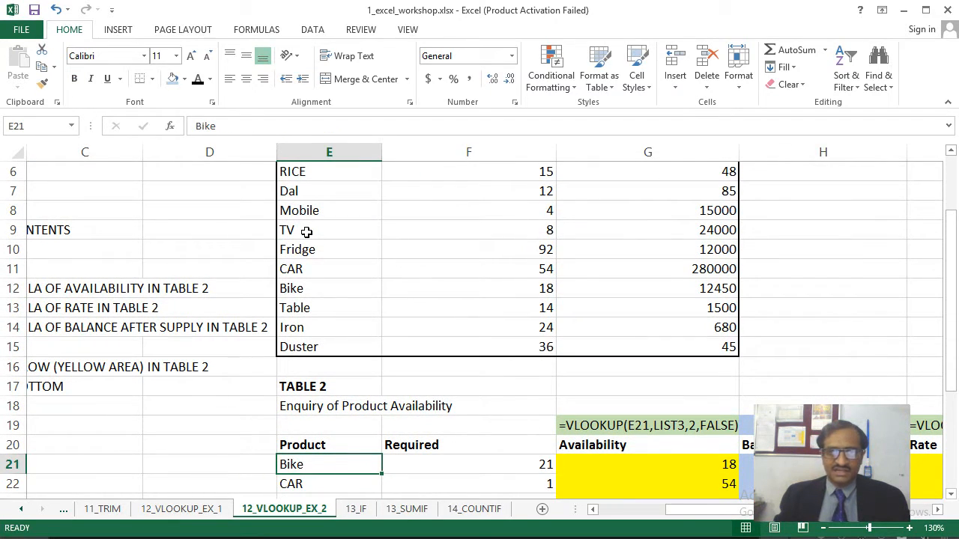
pyautogui.press('Right')
pyautogui.press('Right')
pyautogui.press('Right')
pyautogui.press('Right')
pyautogui.press('Right')
# - Clear the Availability formulas in G21:G24 of Table 2
pyautogui.press('Left')
pyautogui.press('Left')
pyautogui.press('Left')
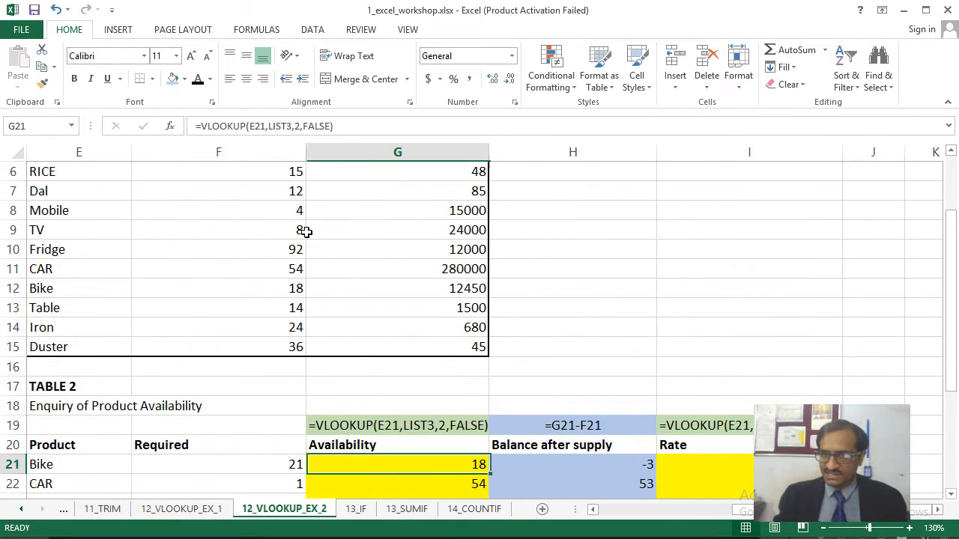
pyautogui.hotkey('shift', 'Down')
pyautogui.hotkey('shift', 'Down')
pyautogui.hotkey('shift', 'Down')
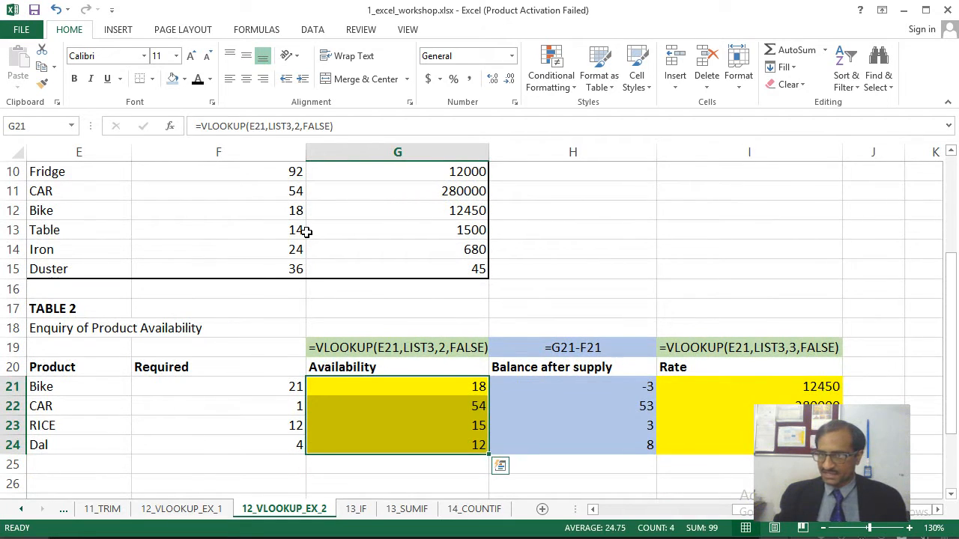
pyautogui.press('Delete')
# - Clear the Rate formulas in I21:I24 of Table 2
pyautogui.press('Right')
pyautogui.press('Right')
pyautogui.hotkey('shift', 'Down')
pyautogui.hotkey('shift', 'Down')
pyautogui.hotkey('shift', 'Down')
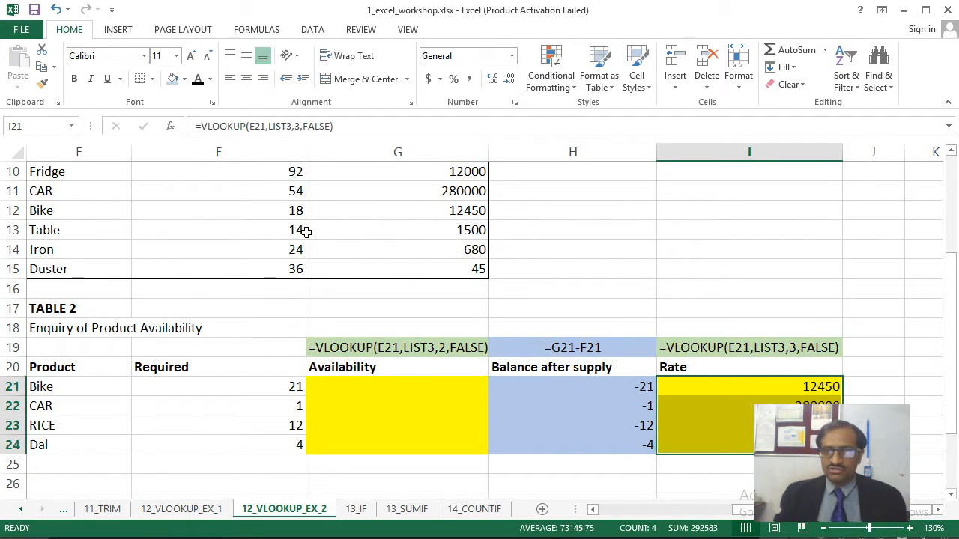
pyautogui.press('Delete')
# - Examine the cleared Table 2 from the Rate column back to the Product column in row 21
pyautogui.press('Right')
pyautogui.press('Right')
pyautogui.press('Left')
pyautogui.press('Left')
pyautogui.press('Left')
pyautogui.press('Left')
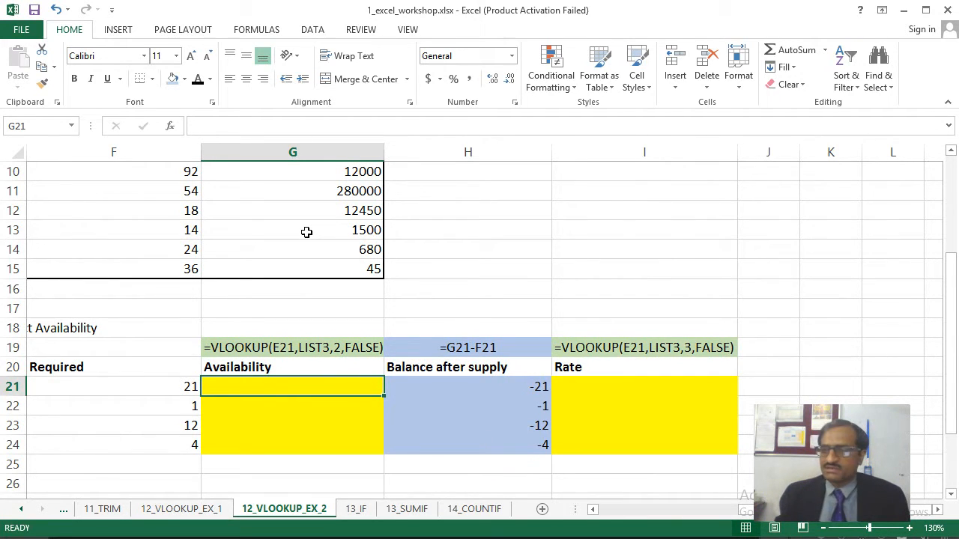
pyautogui.press('Left')
pyautogui.press('Left')
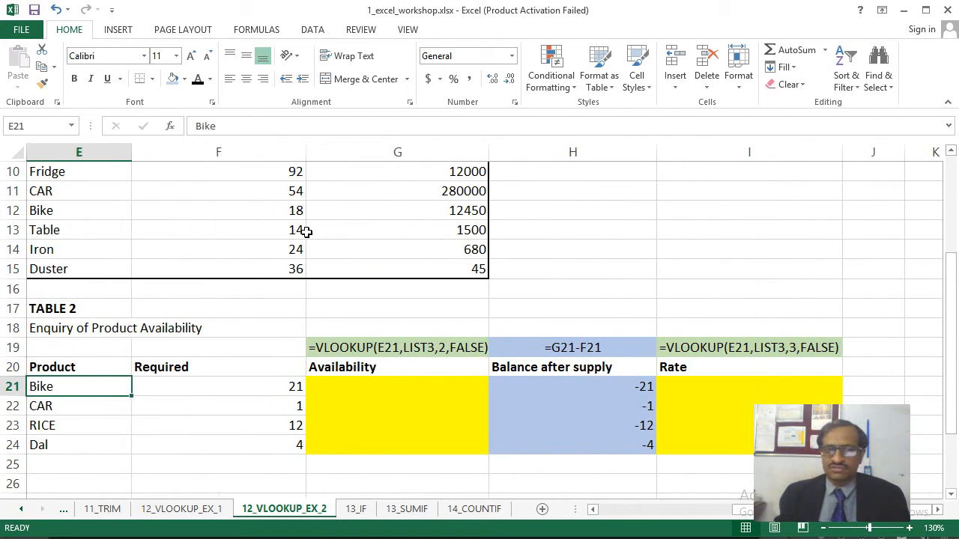
pyautogui.press('Left')
pyautogui.press('Right')
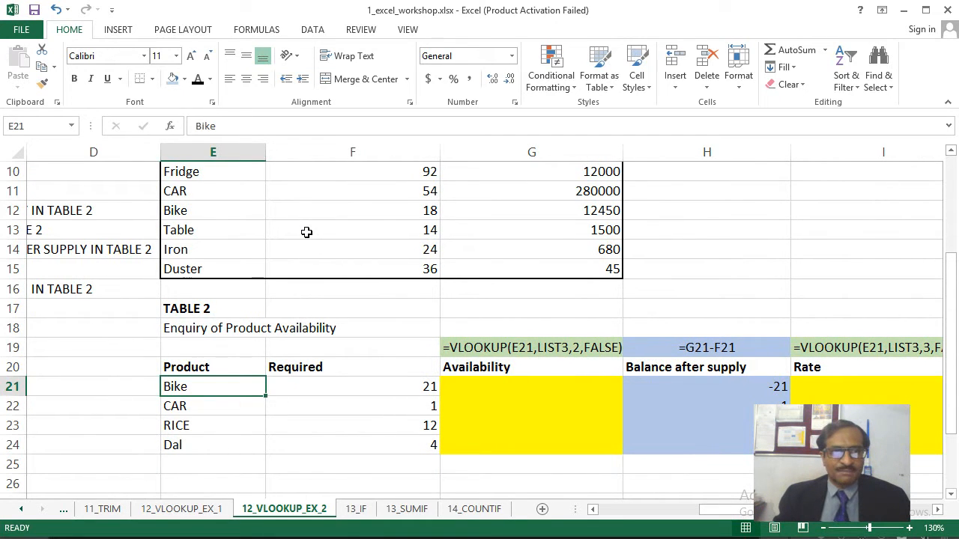
# - Return to Table 1 and review its Product column from the heading down to Dal
pyautogui.press('Up')
pyautogui.press('Up')
pyautogui.press('Up')
pyautogui.press('Up')
pyautogui.press('Up')
pyautogui.press('Up')
pyautogui.press('Up')
pyautogui.press('Up')
pyautogui.press('Up')
pyautogui.press('Up')
pyautogui.press('Up')
pyautogui.press('Up')
pyautogui.press('Up')
pyautogui.press('Up')
pyautogui.press('Up')
pyautogui.press('Up')
pyautogui.press('Up')
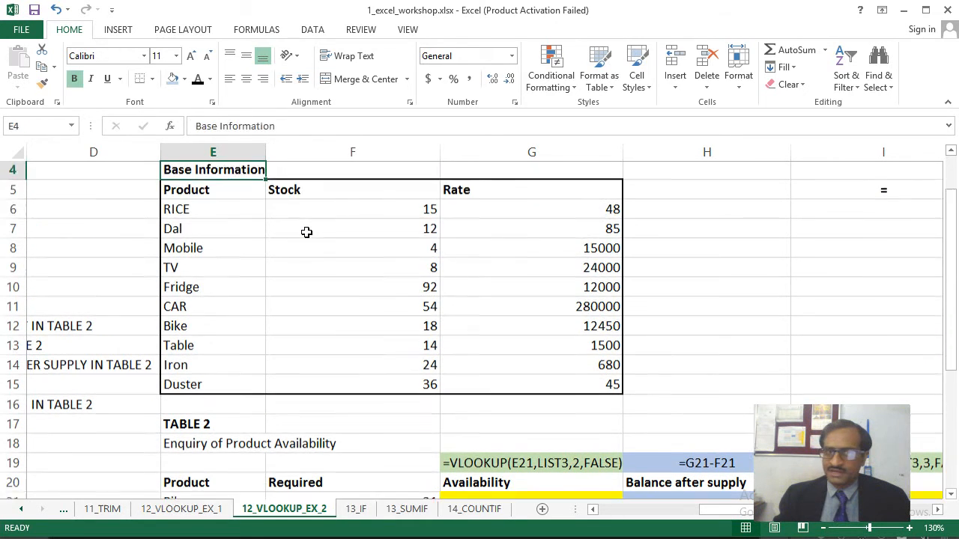
pyautogui.press('Down')
pyautogui.press('Down')
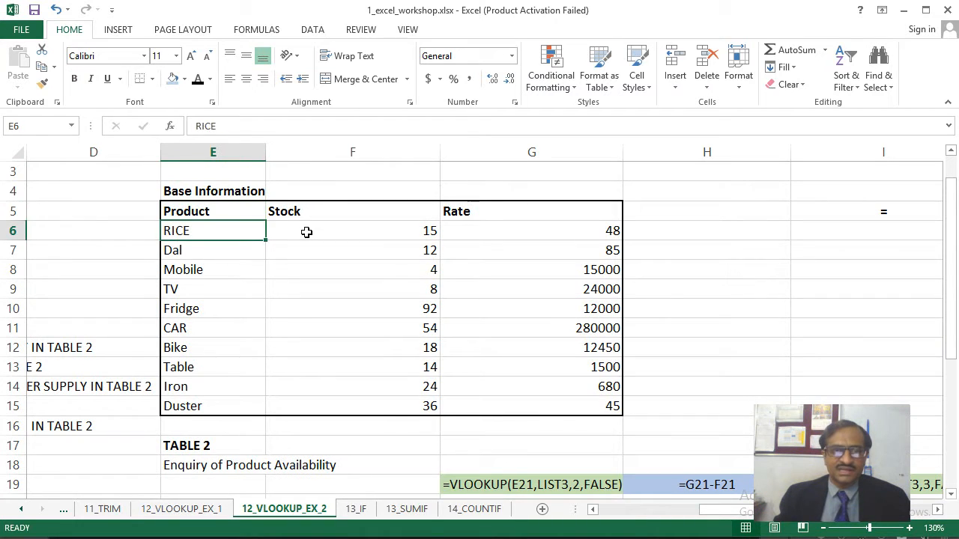
pyautogui.press('Up')
pyautogui.press('Down')
pyautogui.press('Down')
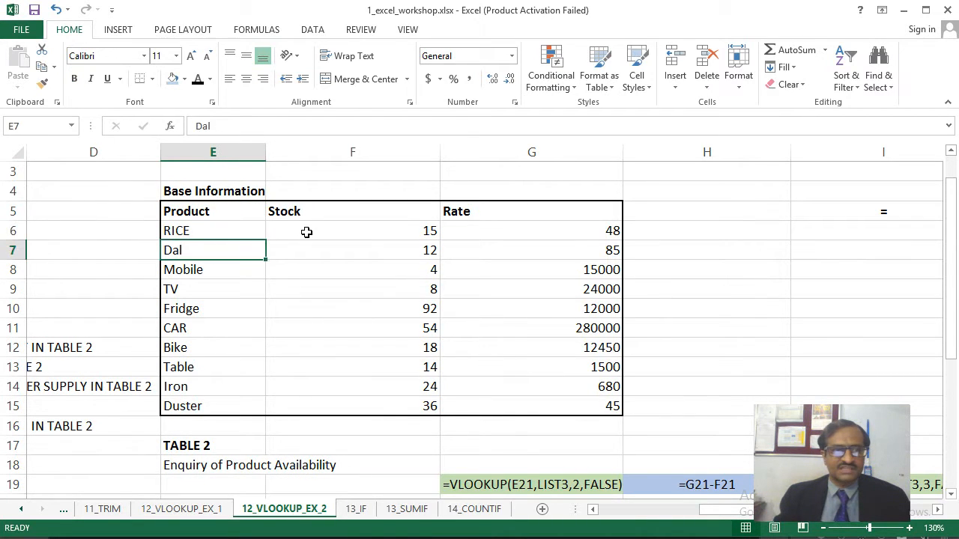
# - Correct the process note in B10 to read NAME IT AS : LIST 3
pyautogui.press('Left')
pyautogui.press('Left')
pyautogui.press('Left')
pyautogui.press('Left')
pyautogui.press('Right')
pyautogui.press('Down')
pyautogui.press('Down')
pyautogui.press('Down')
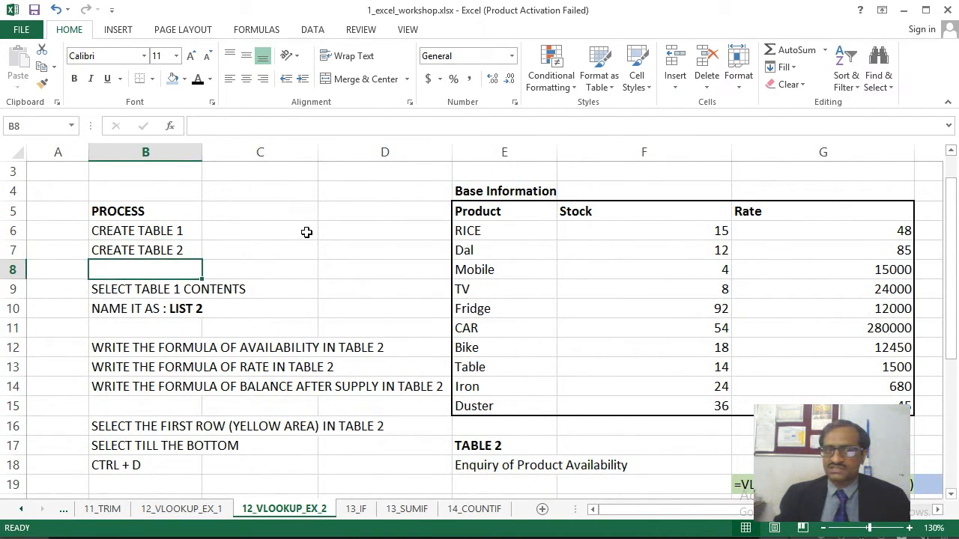
pyautogui.press('F2')
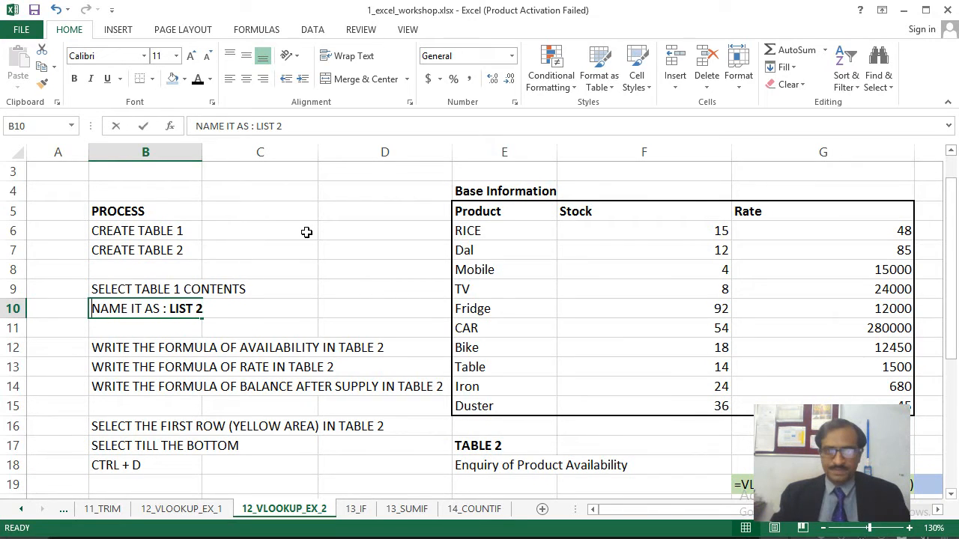
pyautogui.press('BackSpace')
pyautogui.press('Return')
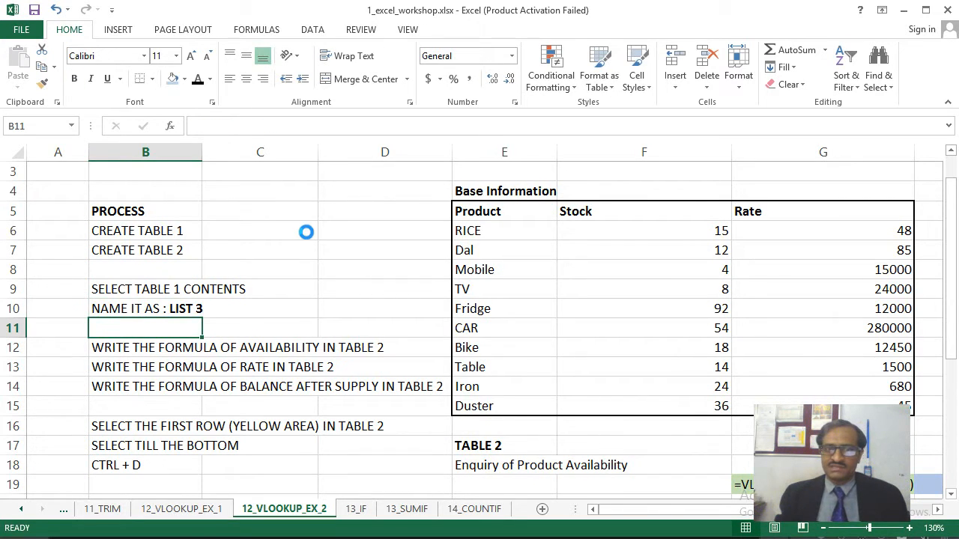
# - Review the formula-writing notes, Table 1 and the sample formulas above Table 2's Availability and Rate columns
pyautogui.press('Down')
pyautogui.press('Down')
pyautogui.press('Right')
pyautogui.press('Right')
pyautogui.press('Right')
pyautogui.press('Right')
pyautogui.press('Right')
pyautogui.press('Right')
pyautogui.press('Right')
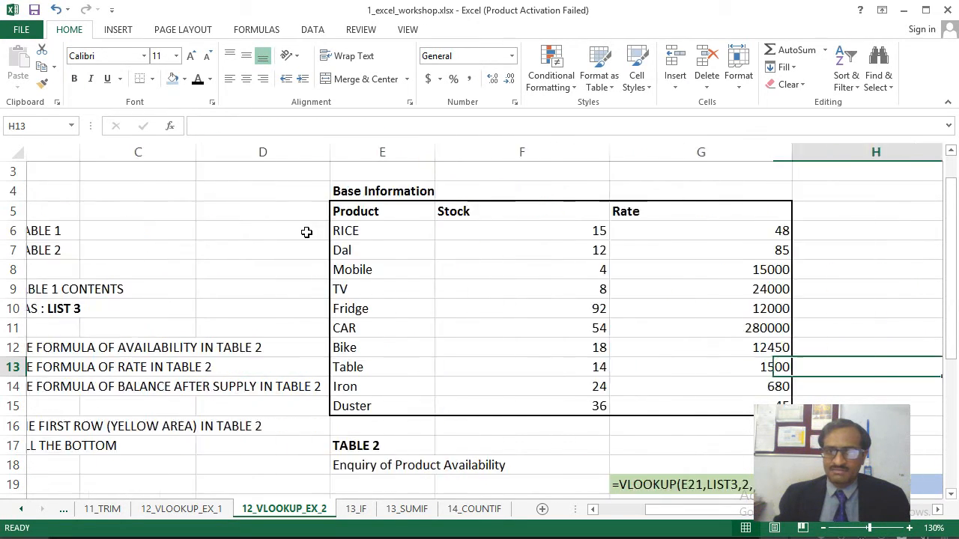
pyautogui.press('Left')
pyautogui.press('Left')
pyautogui.press('Down')
pyautogui.press('Down')
pyautogui.press('Down')
pyautogui.press('Down')
pyautogui.press('Down')
pyautogui.press('Down')
pyautogui.press('Down')
pyautogui.press('Down')
pyautogui.press('Down')
pyautogui.press('Down')
pyautogui.press('Down')
pyautogui.press('Down')
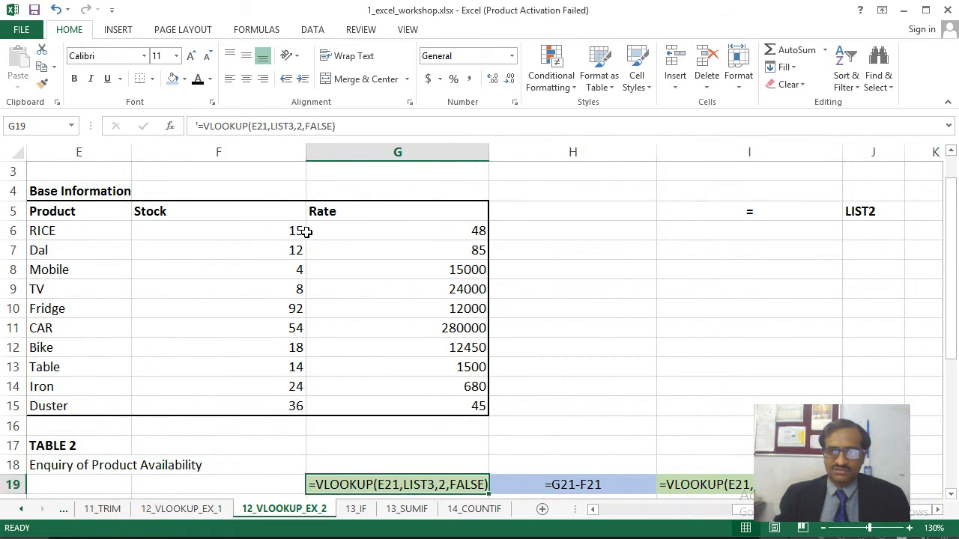
pyautogui.press('Down')
pyautogui.press('Right')
pyautogui.press('Right')
pyautogui.press('Up')
pyautogui.press('Up')
pyautogui.press('Up')
pyautogui.press('Up')
pyautogui.press('Up')
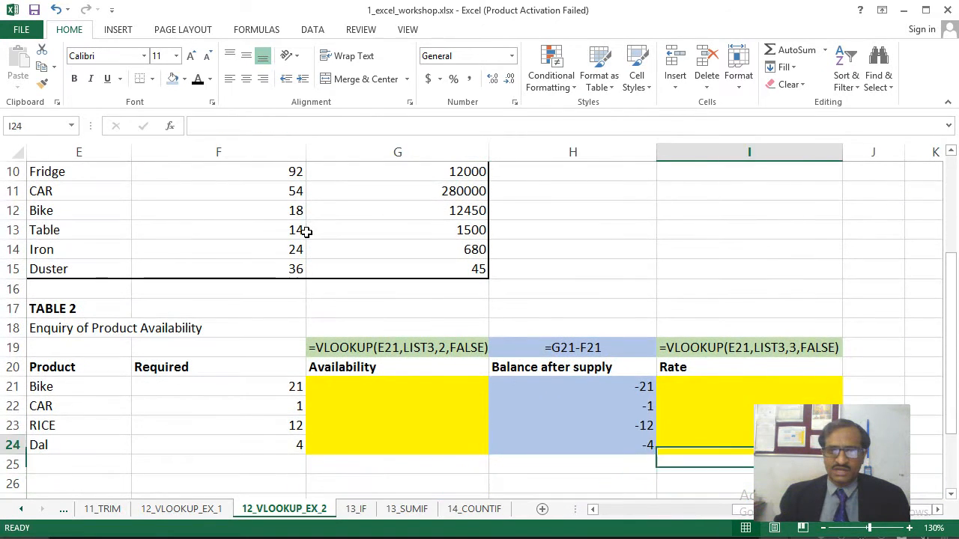
# - Enter the Availability formula =VLOOKUP(E21,LIST3,2,FALSE) in G21 for Bike
pyautogui.press('Left')
pyautogui.press('Left')
pyautogui.write('=')
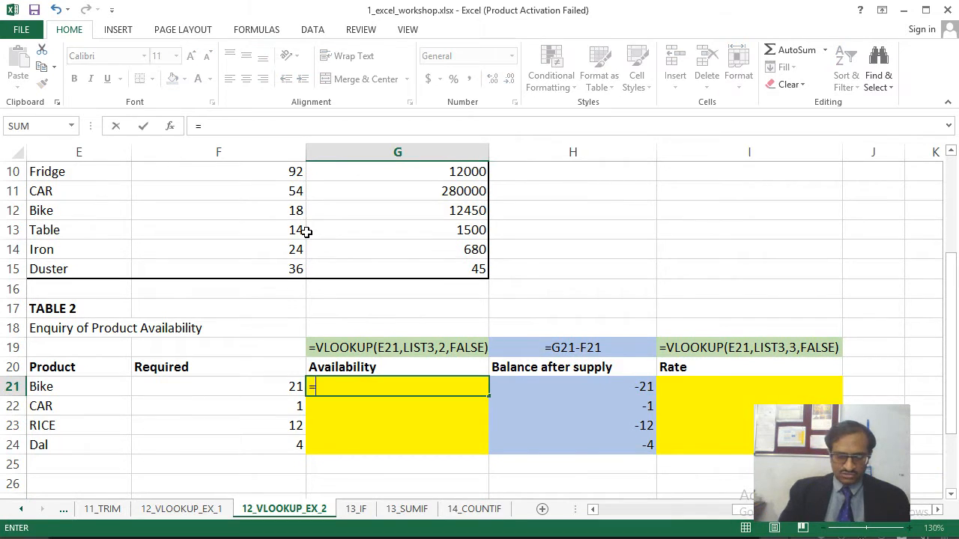
pyautogui.write('VLOOKUP(')
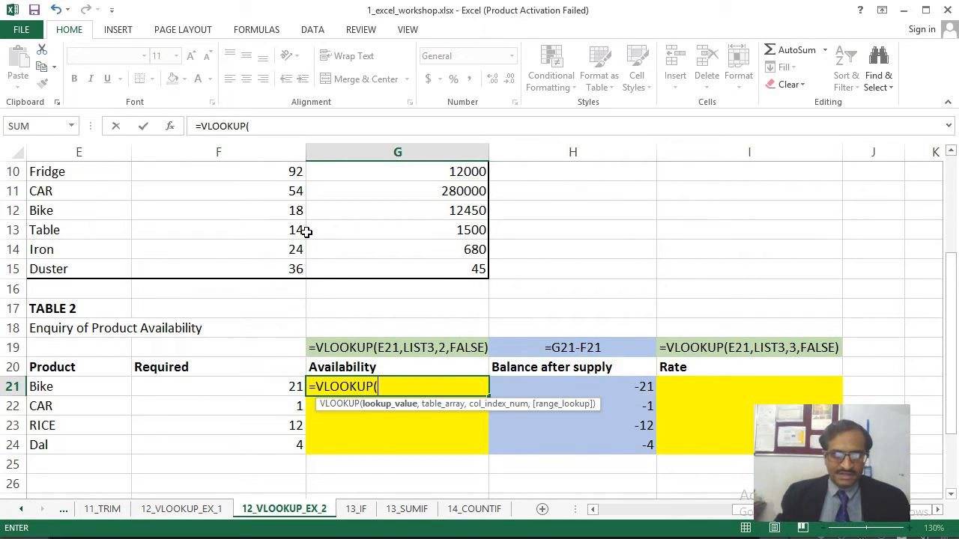
pyautogui.click(43, 386)
pyautogui.write(',')
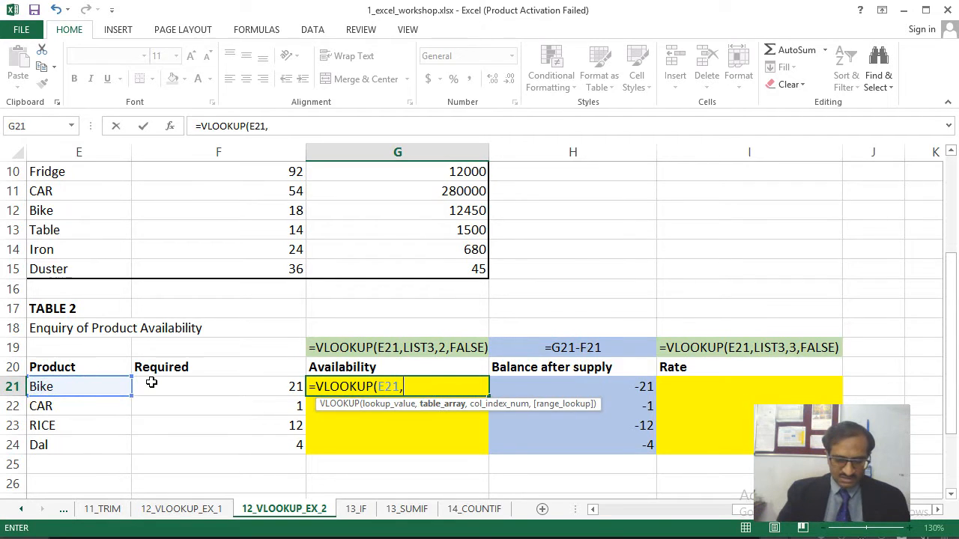
pyautogui.write('LIST2')
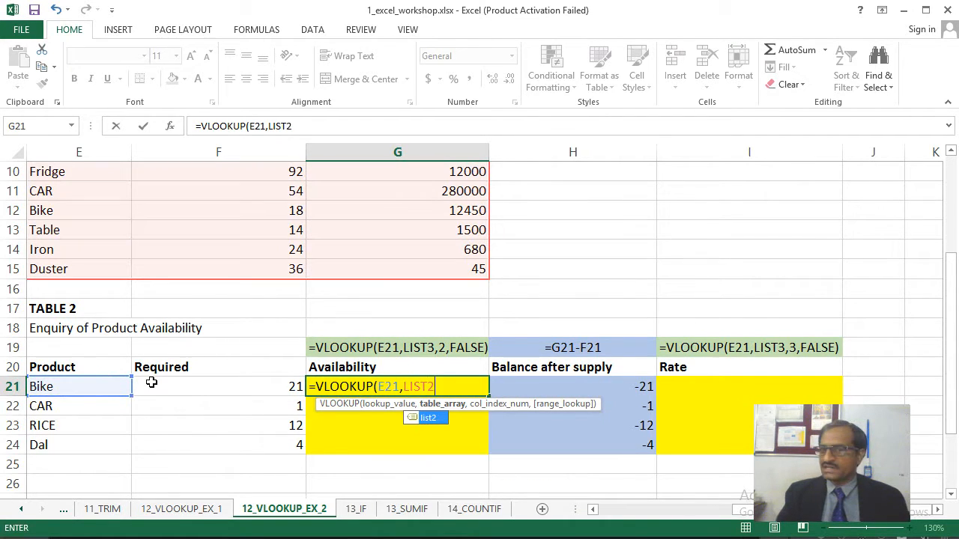
pyautogui.press('BackSpace')
pyautogui.write('3')
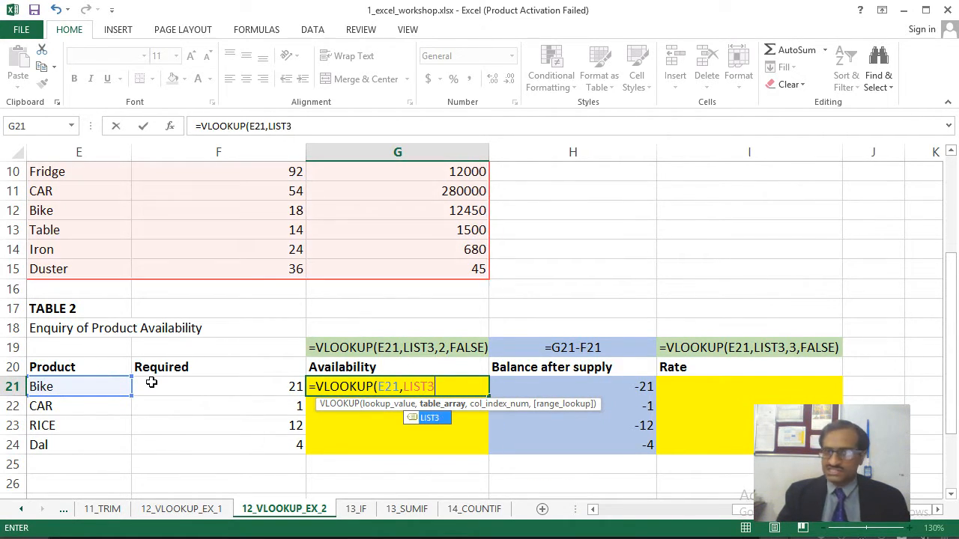
pyautogui.write(',')
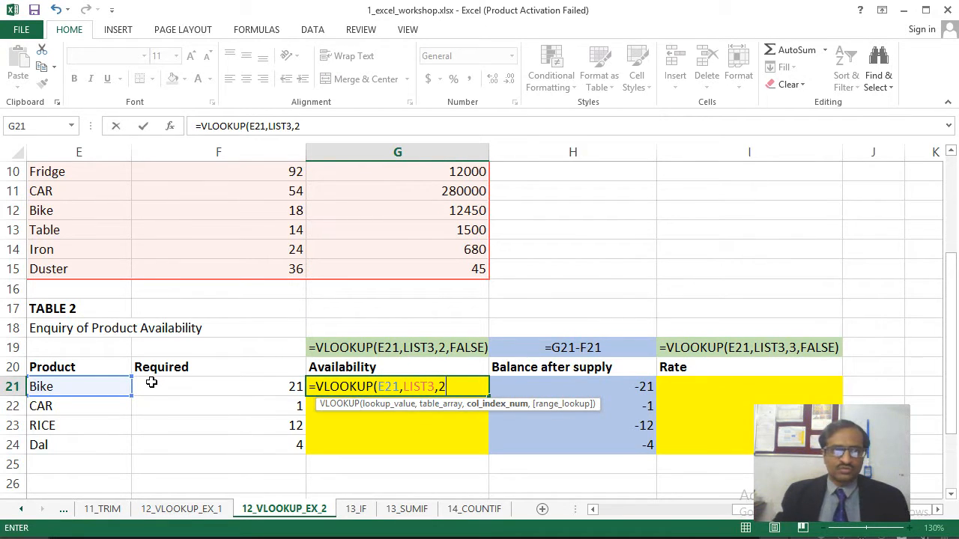
pyautogui.write('2')
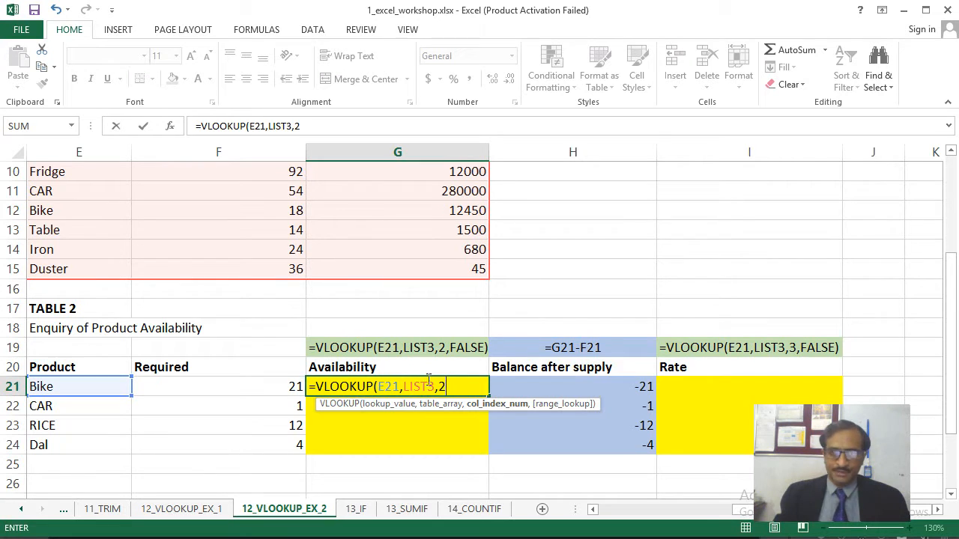
pyautogui.write(',FALSE')
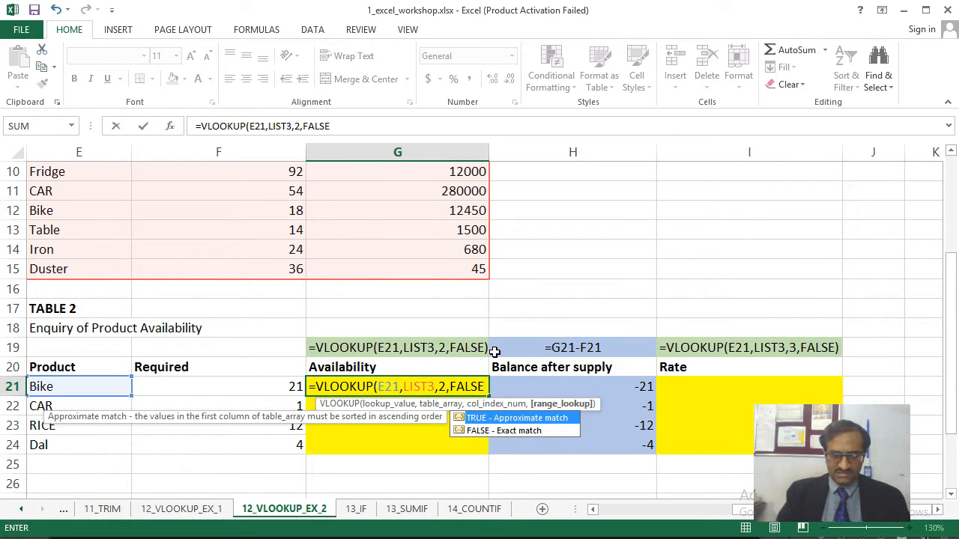
pyautogui.write(')')
pyautogui.press('Return')
# - Check the Bike row of Table 2 from the Product column across to the Rate column
pyautogui.press('Up')
pyautogui.press('Right')
pyautogui.press('Left')
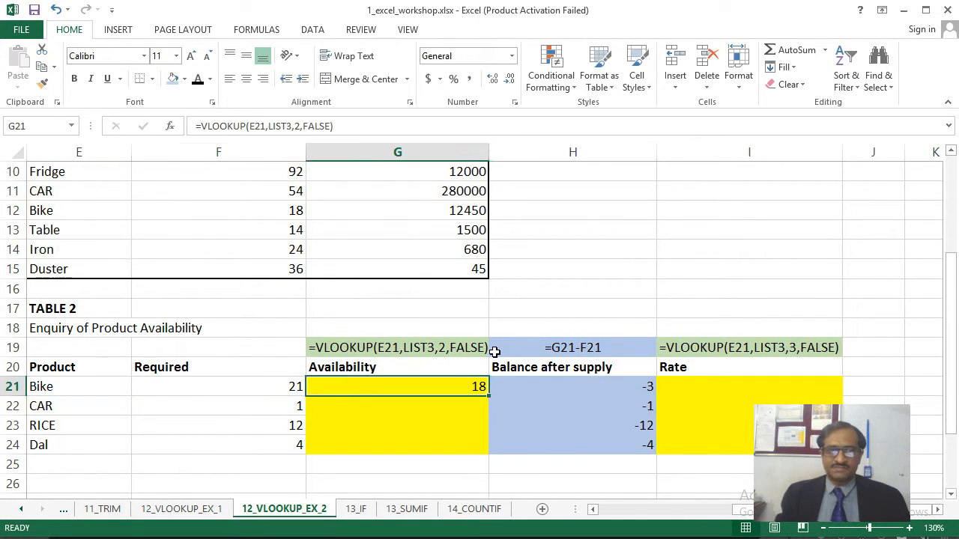
pyautogui.press('Left')
pyautogui.press('Left')
pyautogui.press('Left')
pyautogui.press('Right')
pyautogui.press('Right')
pyautogui.press('Right')
pyautogui.press('Right')
pyautogui.press('Right')
pyautogui.press('Right')
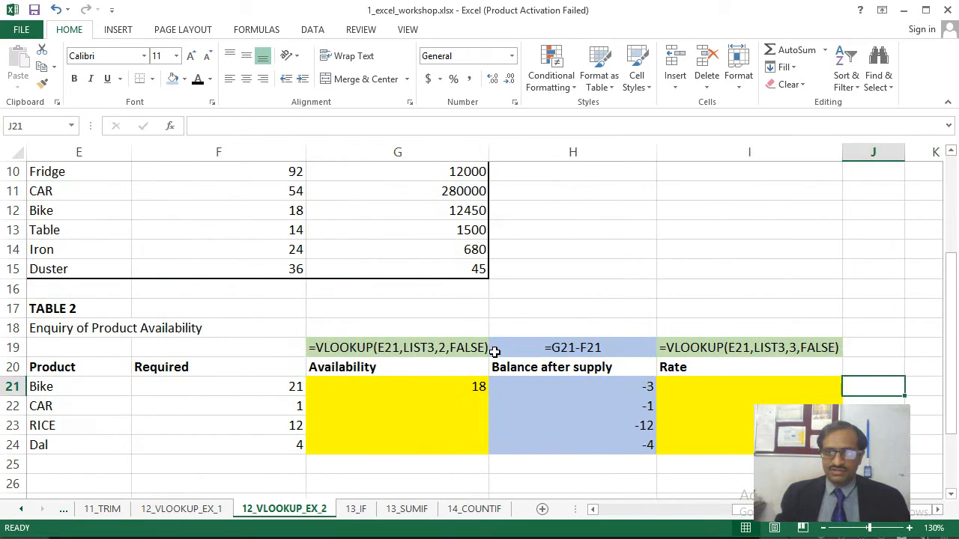
# - Enter the Rate formula =VLOOKUP(E21,LIST3,3,FALSE) in I21 for Bike
pyautogui.press('Left')
pyautogui.write('=VLOOKU')
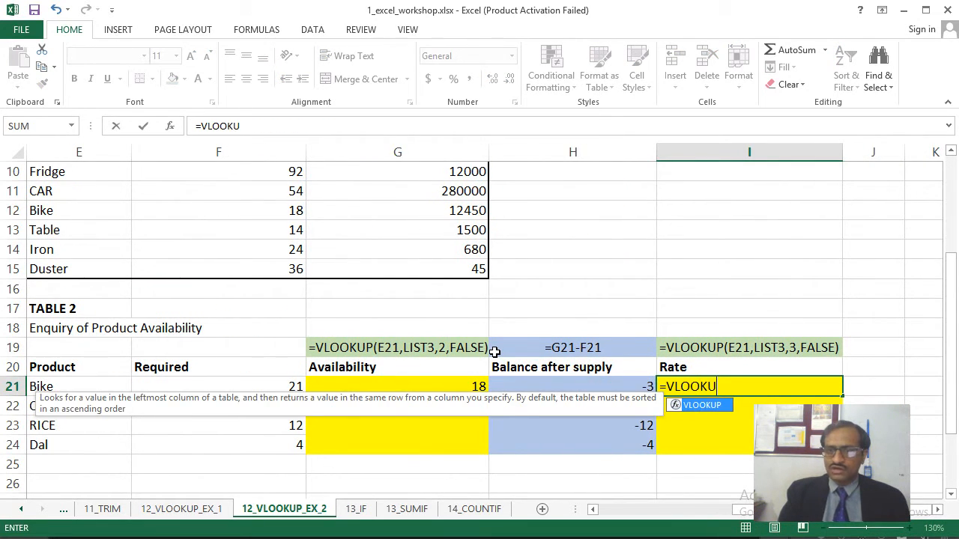
pyautogui.write('P(')
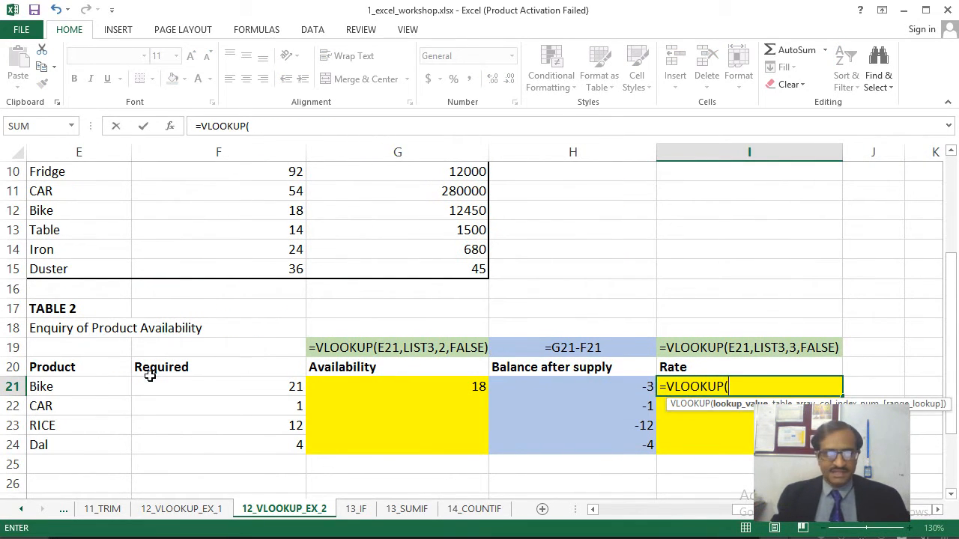
pyautogui.click(59, 385)
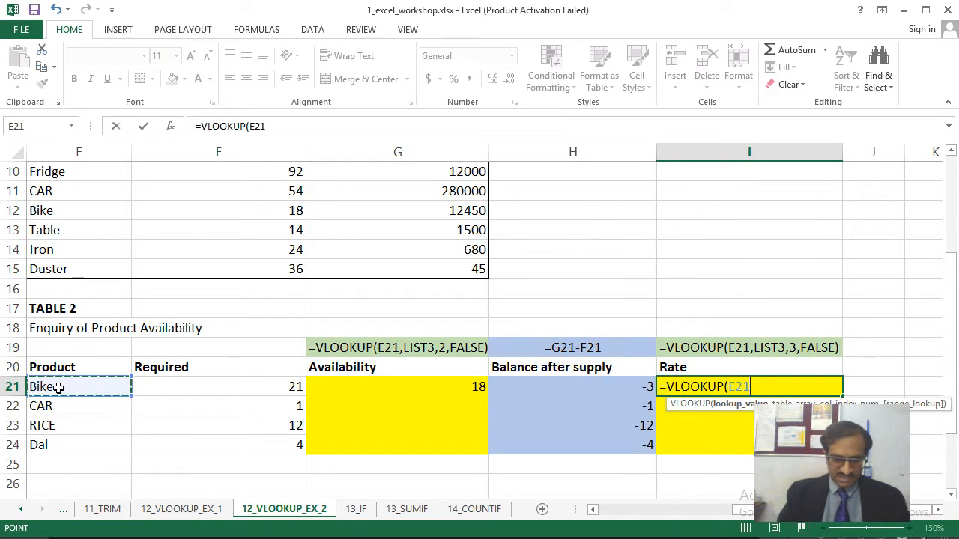
pyautogui.write(',LIST3,')
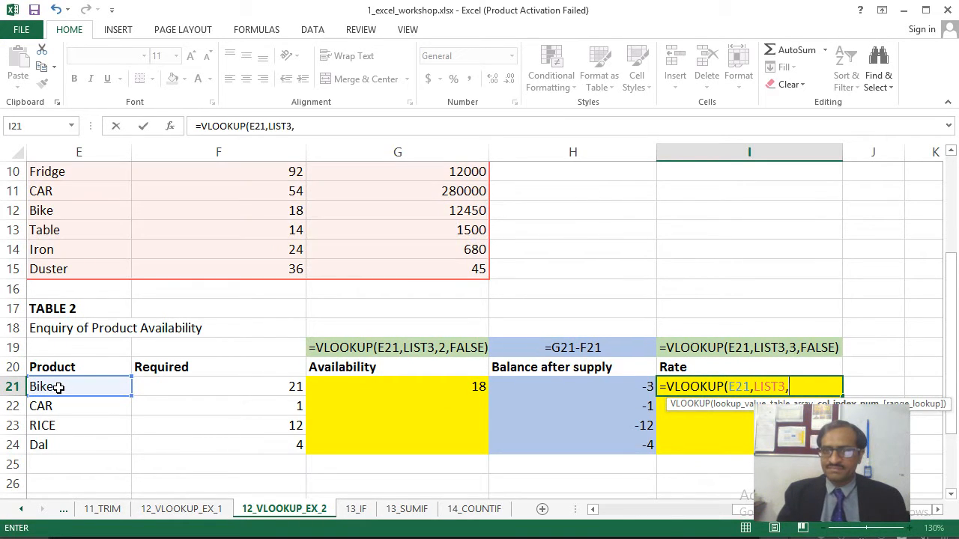
pyautogui.write('3,FALSE)')
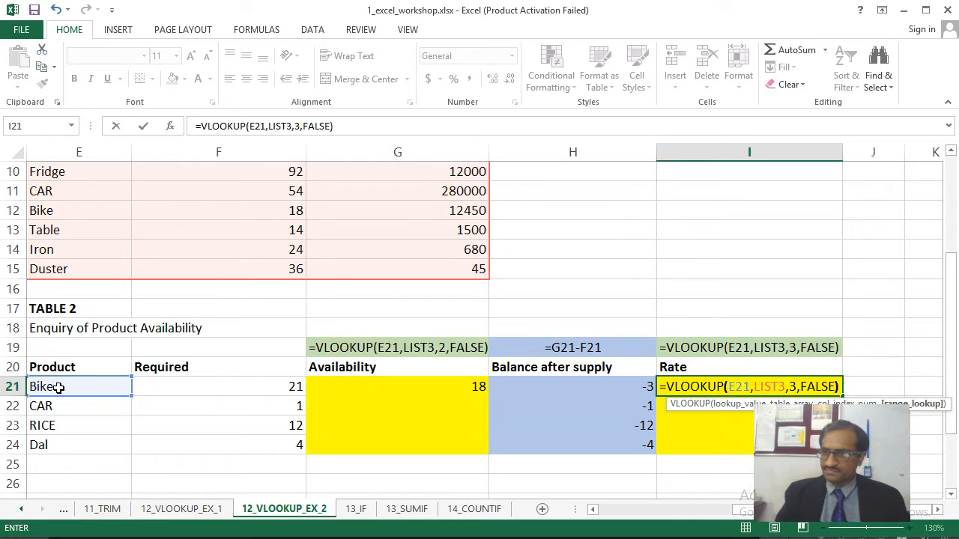
pyautogui.press('Return')
# - Fill the Availability formula from G21 down through G24
pyautogui.press('Left')
pyautogui.press('Left')
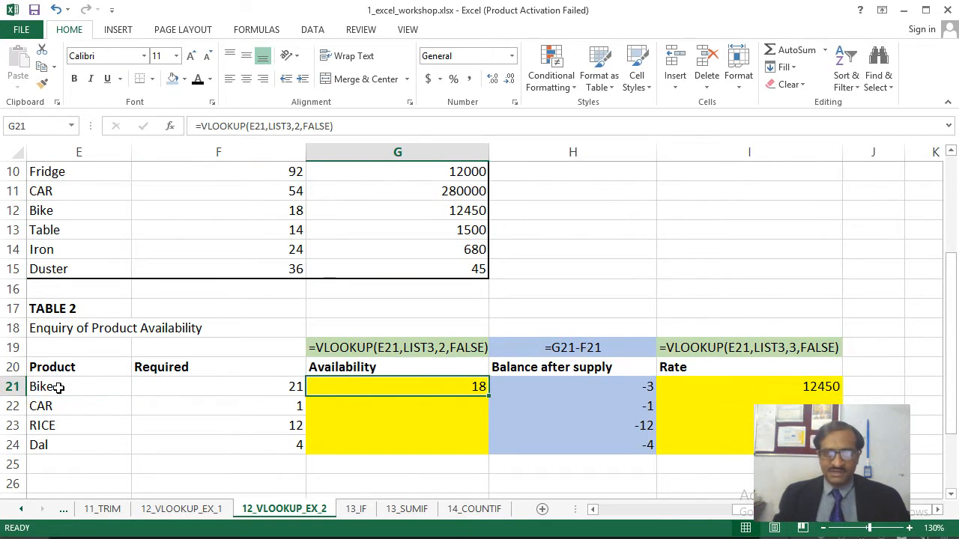
pyautogui.hotkey('shift', 'Down')
pyautogui.hotkey('shift', 'Down')
pyautogui.hotkey('shift', 'Down')
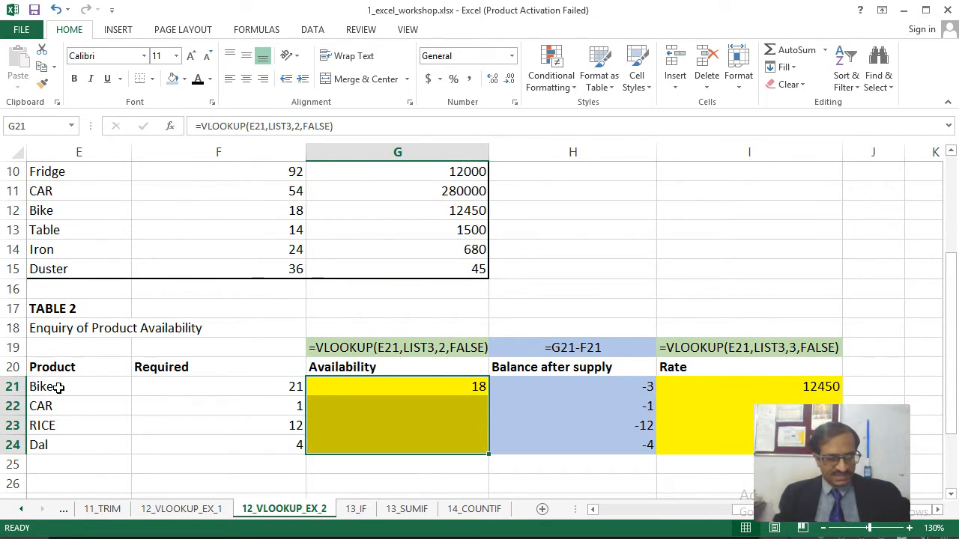
pyautogui.hotkey('ctrl', 'd')
# - Fill the Rate formula from I21 down through I24
pyautogui.press('Right')
pyautogui.press('Right')
pyautogui.press('Right')
pyautogui.press('Right')
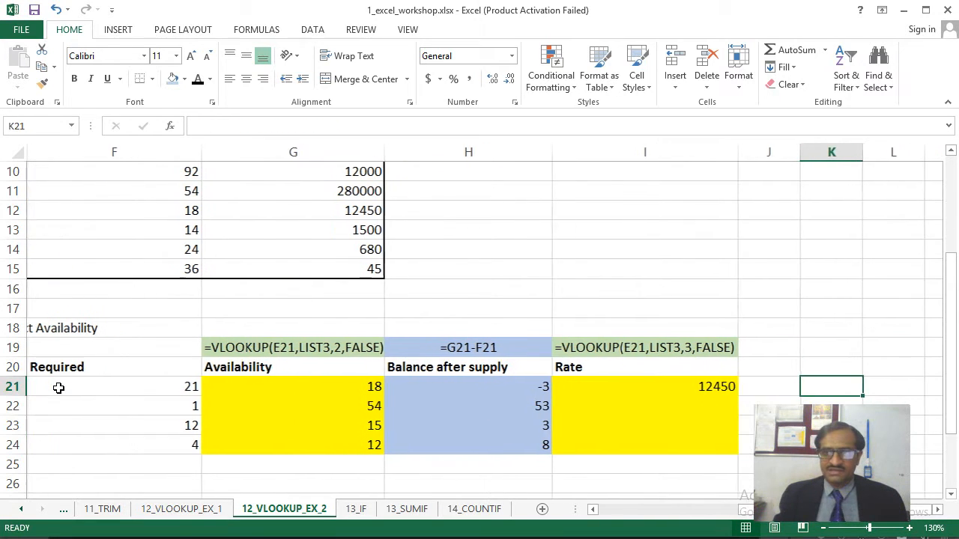
pyautogui.press('Left')
pyautogui.press('Left')
pyautogui.hotkey('shift', 'Down')
pyautogui.hotkey('shift', 'Down')
pyautogui.hotkey('shift', 'Down')
pyautogui.hotkey('ctrl', 'd')
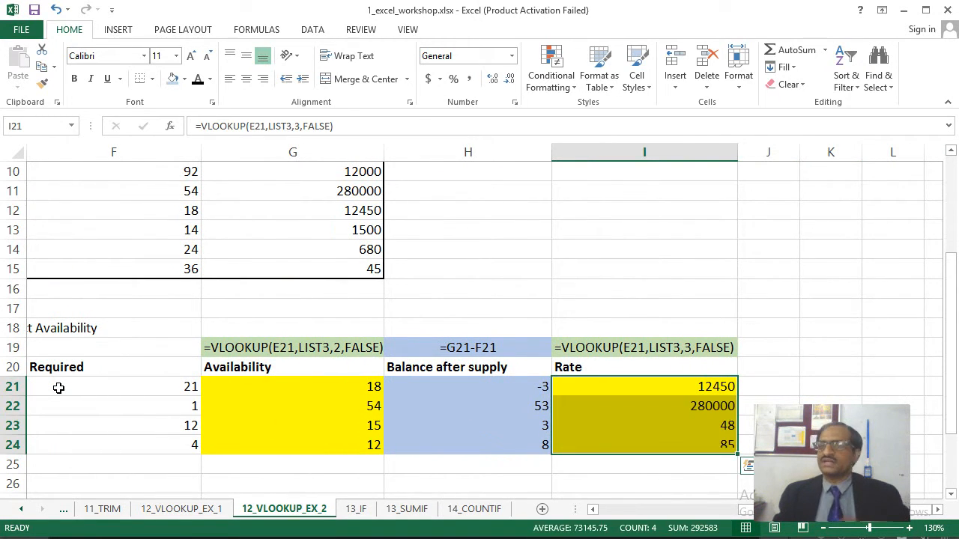
# - Replace the product RICE in E23 of Table 2 with Table
pyautogui.press('Left')
pyautogui.press('Left')
pyautogui.press('Left')
pyautogui.press('Left')
pyautogui.press('Left')
pyautogui.press('Right')
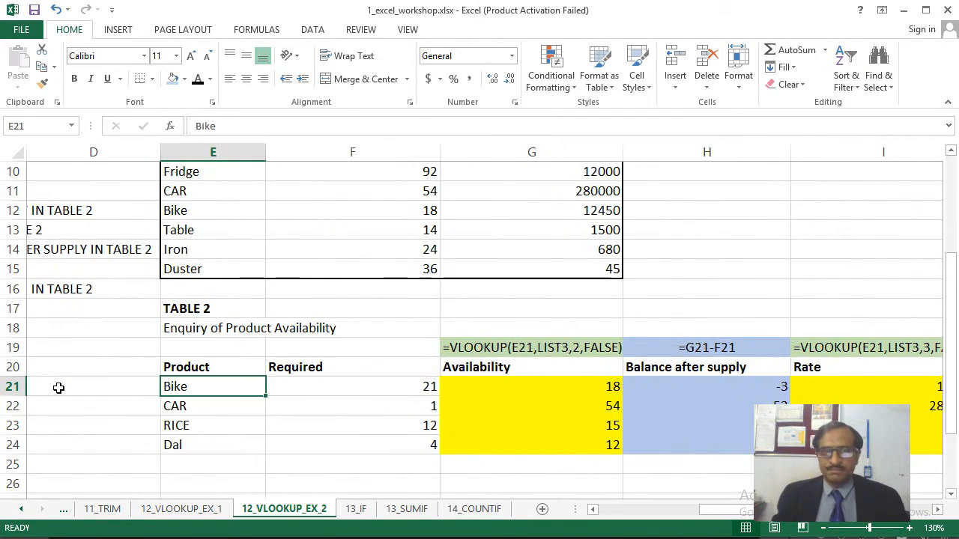
pyautogui.press('Down')
pyautogui.press('Down')
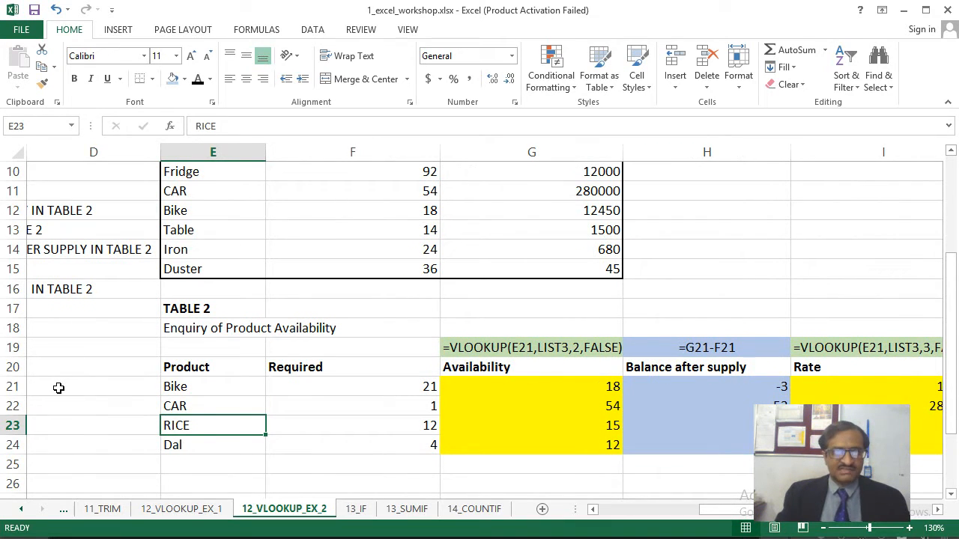
pyautogui.write('t')
pyautogui.press('BackSpace')
pyautogui.write('Table')
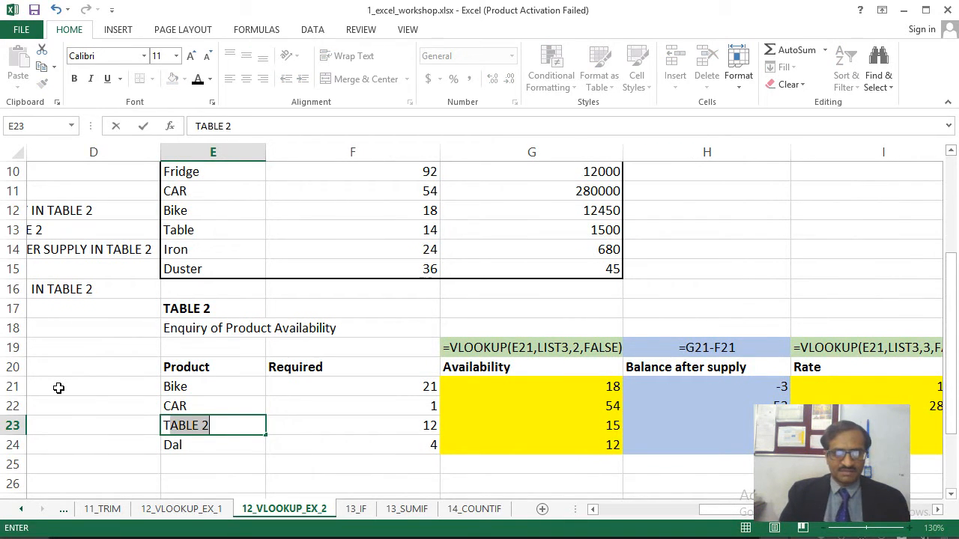
pyautogui.press('Return')
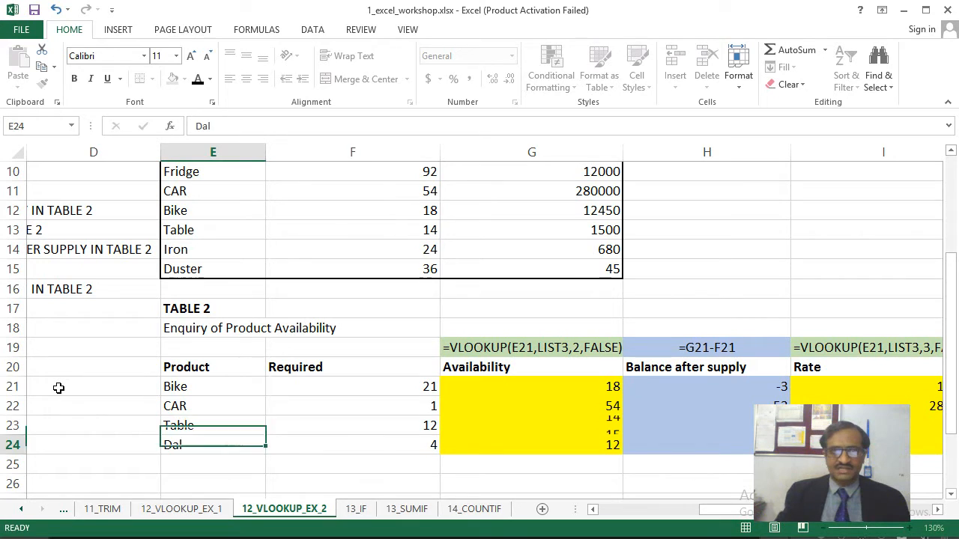
# - Set the required quantity for Table in F23 to 40
pyautogui.press('Up')
pyautogui.press('Right')
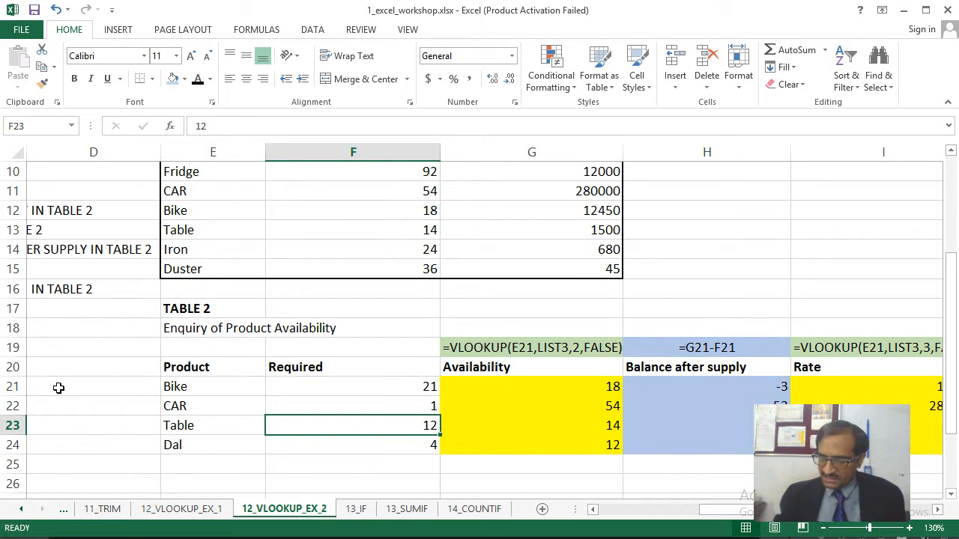
pyautogui.write('40')
pyautogui.press('Right')
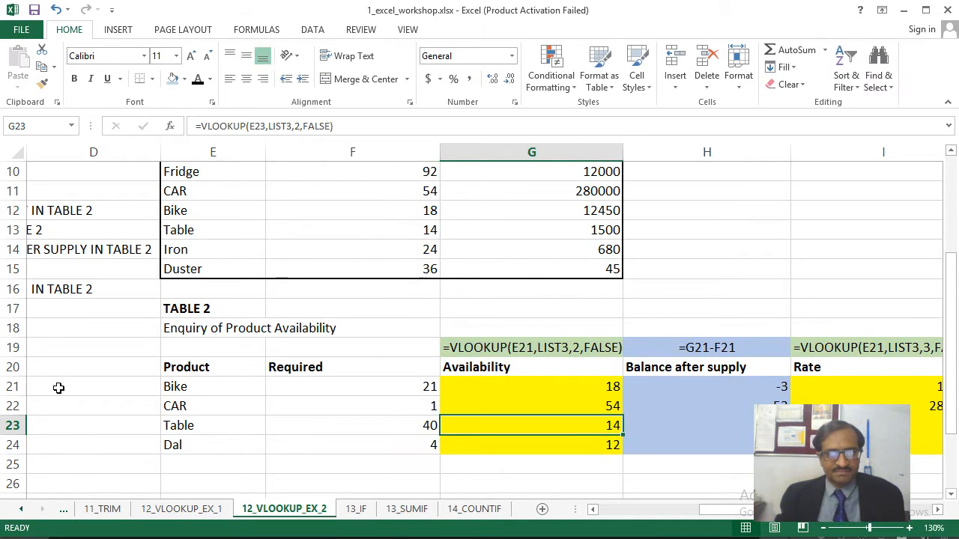
# - Review the Availability, Balance after supply and Rate formulas for the Table and CAR rows of Table 2
pyautogui.press('Right')
pyautogui.press('Right')
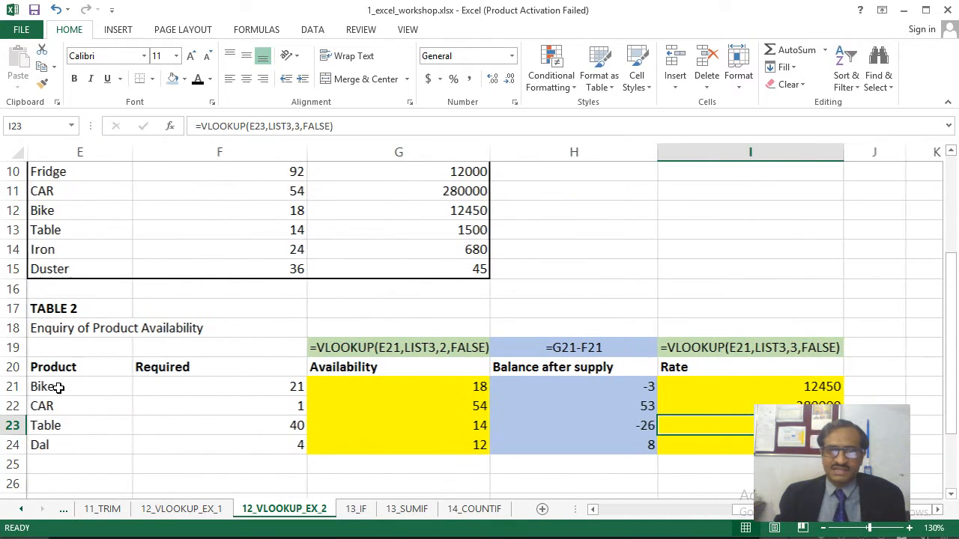
pyautogui.press('Left')
pyautogui.press('Left')
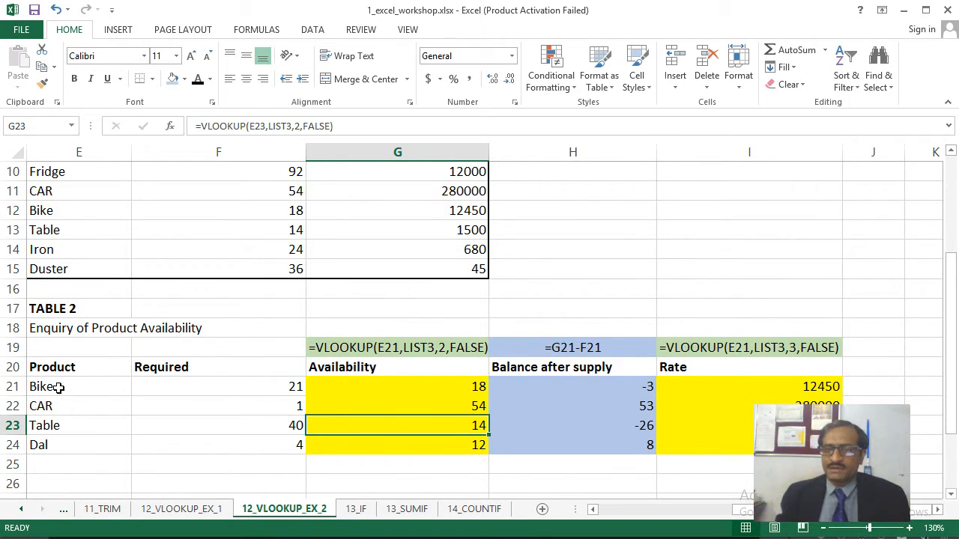
pyautogui.press('Right')
pyautogui.press('Up')
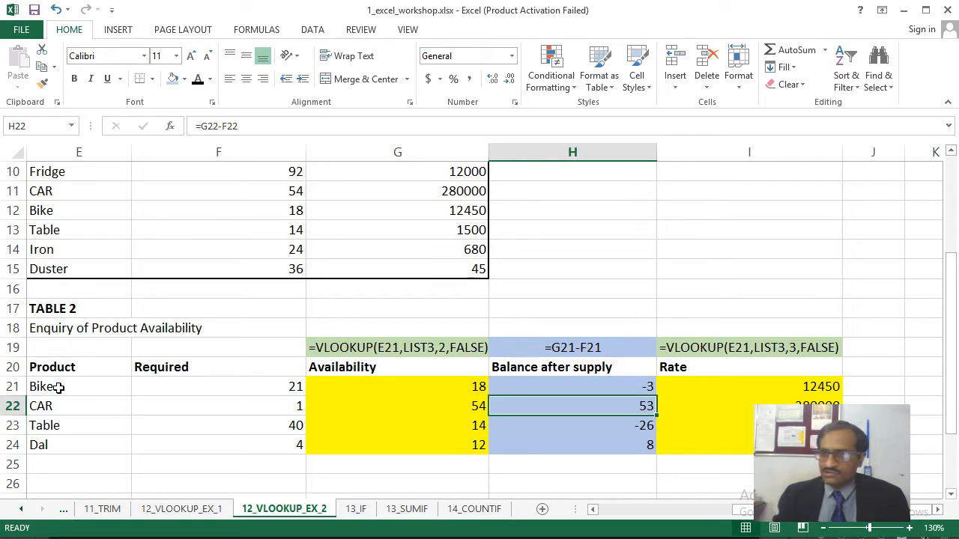
pyautogui.press('Left')
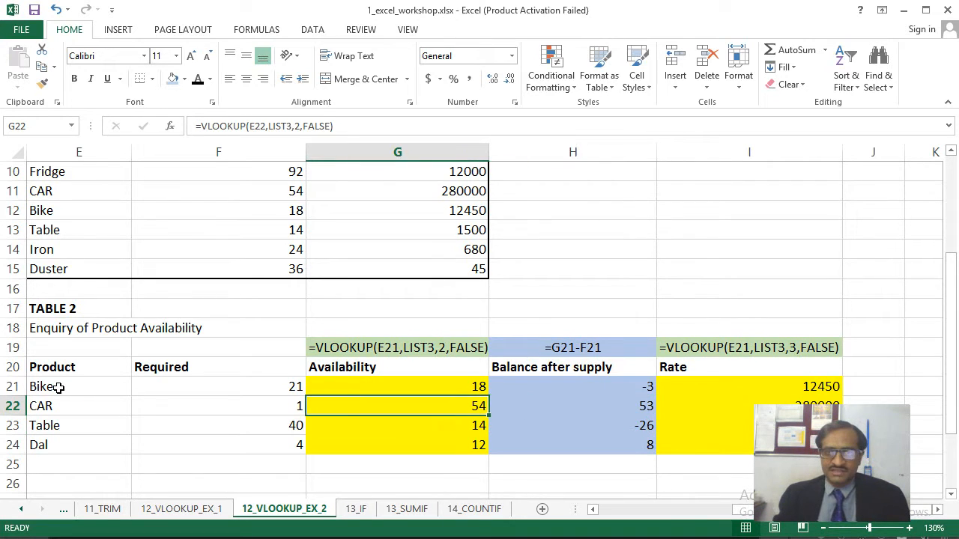
# - Review the Required, Availability and Balance after supply cells of the Bike row in Table 2, along with the sample balance formula
pyautogui.press('Left')
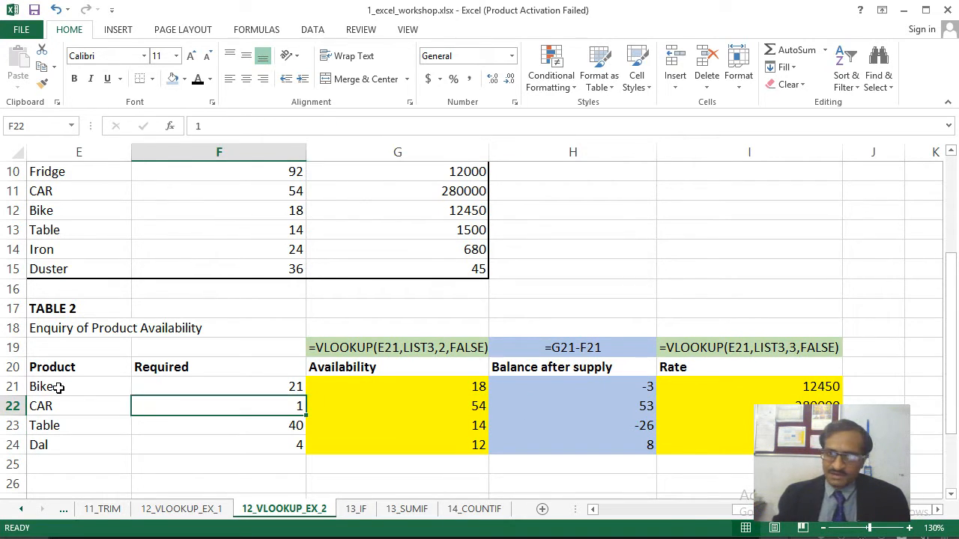
pyautogui.press('Right')
pyautogui.press('Right')
pyautogui.press('Up')
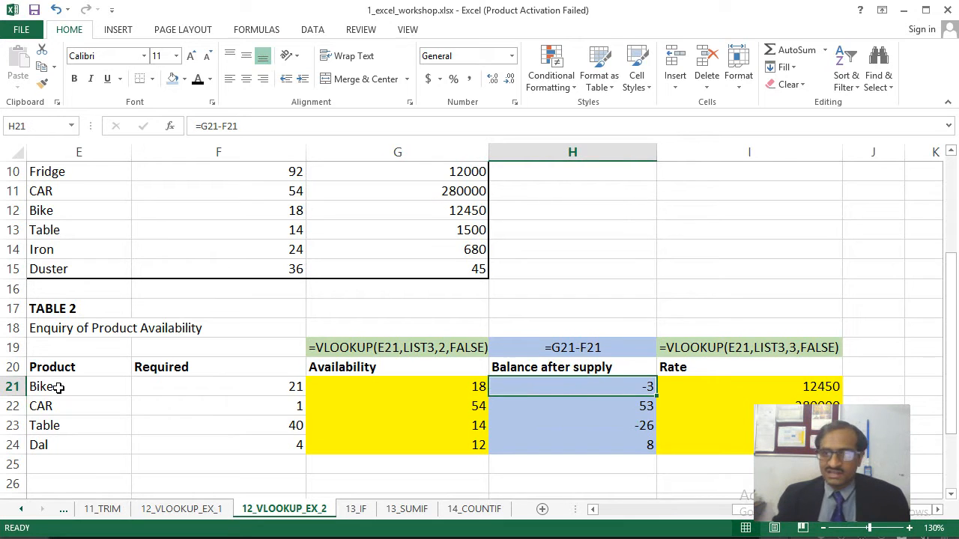
pyautogui.press('Down')
pyautogui.press('Up')
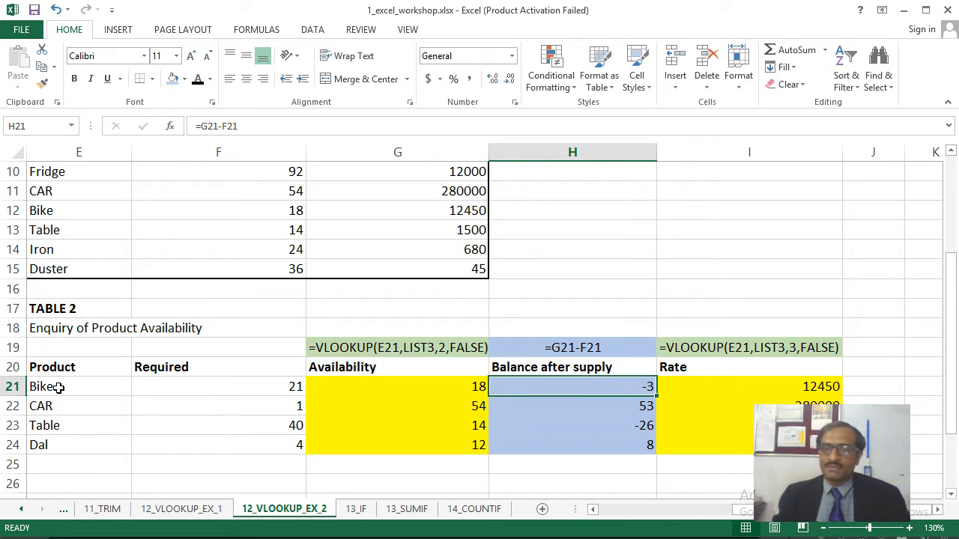
pyautogui.press('Left')
pyautogui.press('Left')
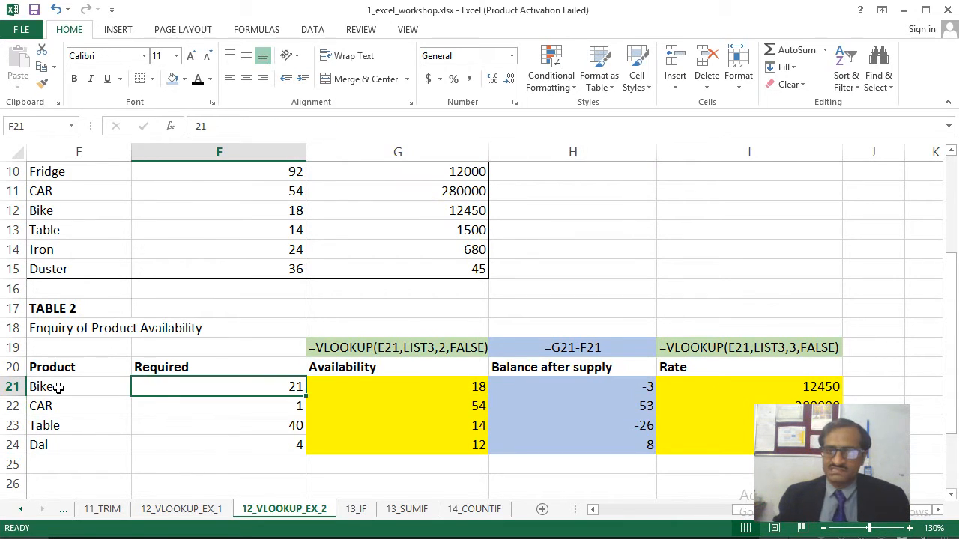
pyautogui.press('Right')
pyautogui.press('Right')
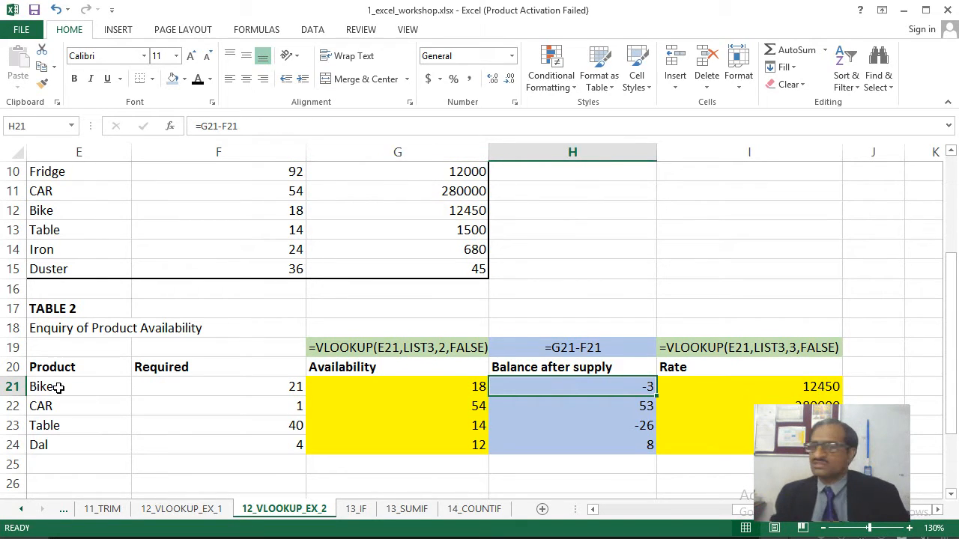
pyautogui.press('Up')
pyautogui.press('Up')
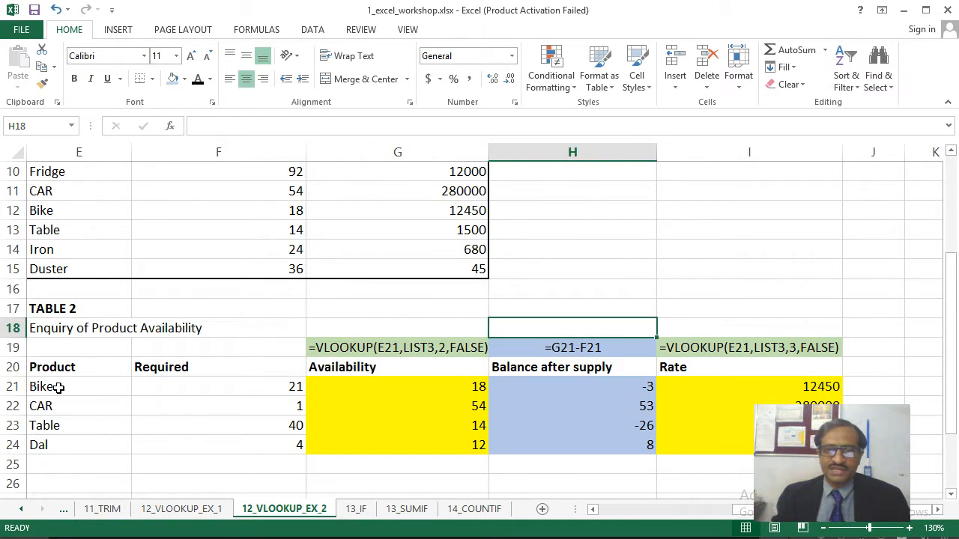
pyautogui.press('Down')
pyautogui.press('Down')
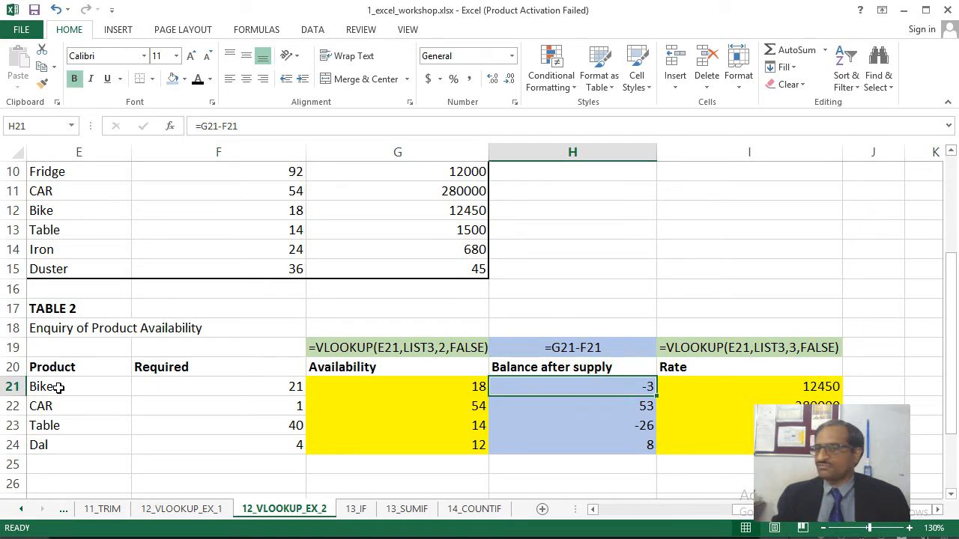
pyautogui.press('Left')
pyautogui.press('Left')
pyautogui.press('Left')
pyautogui.press('Right')
pyautogui.press('Right')
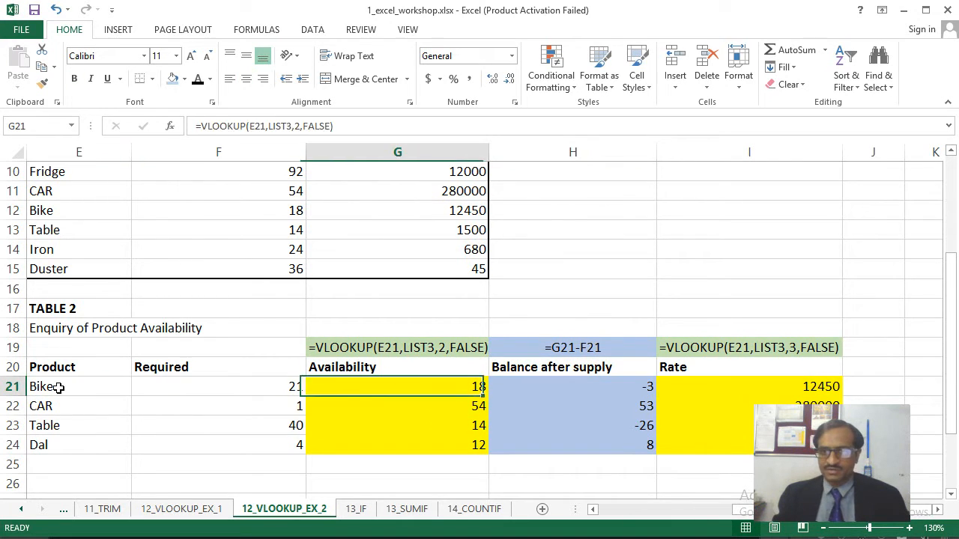
pyautogui.press('Right')
pyautogui.write('=')
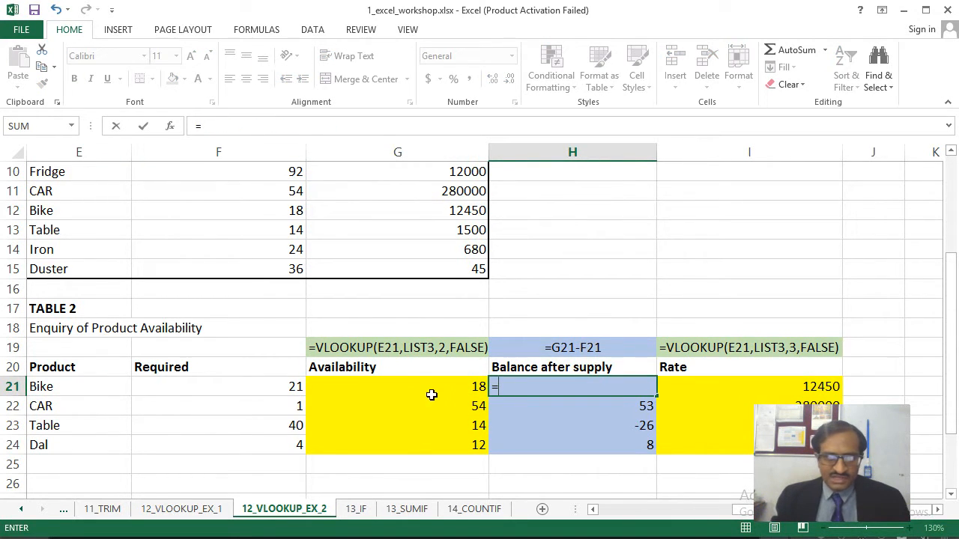
pyautogui.click(262, 390)
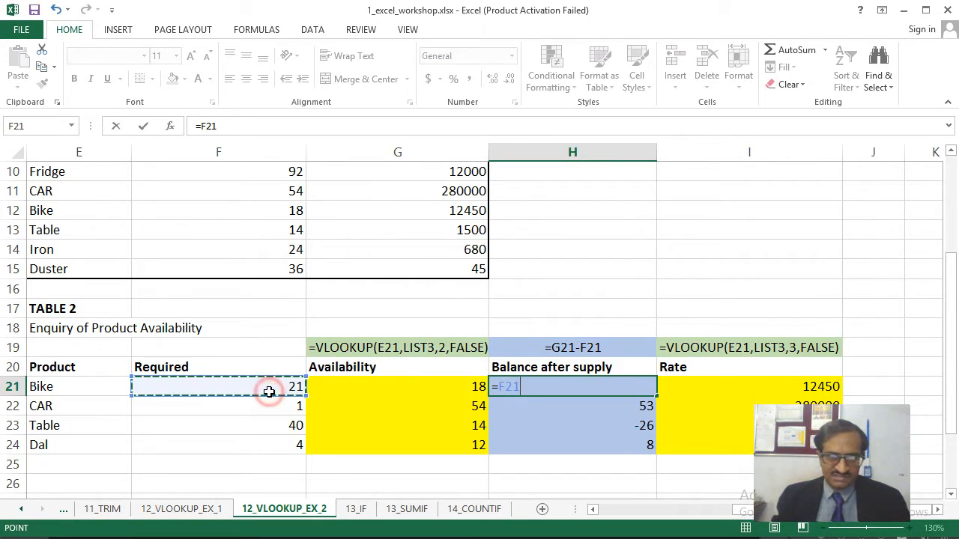
pyautogui.write('-')
pyautogui.click(364, 382)
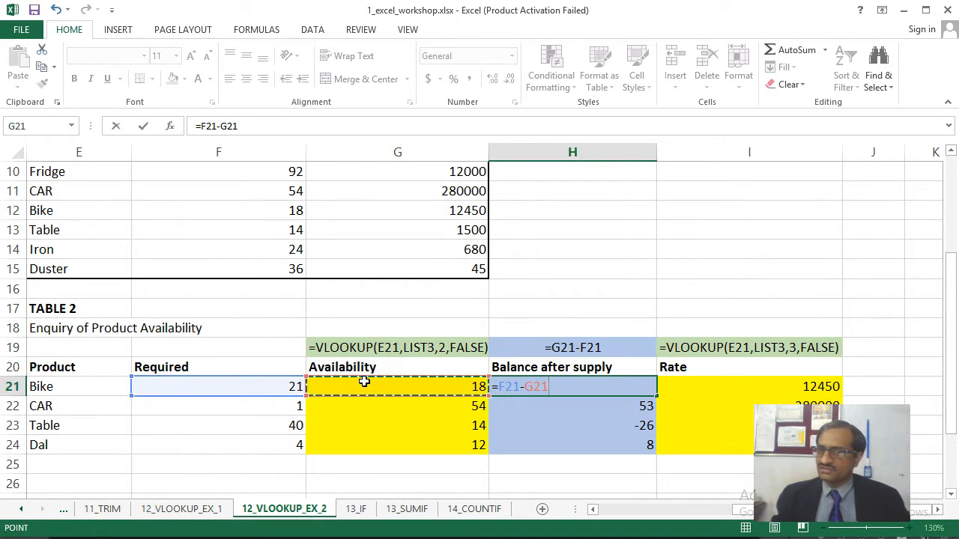
pyautogui.press('Return')
# - Enter the Balance after supply formula =G21-F21 in H21 and select the column down to H24
pyautogui.write('=')
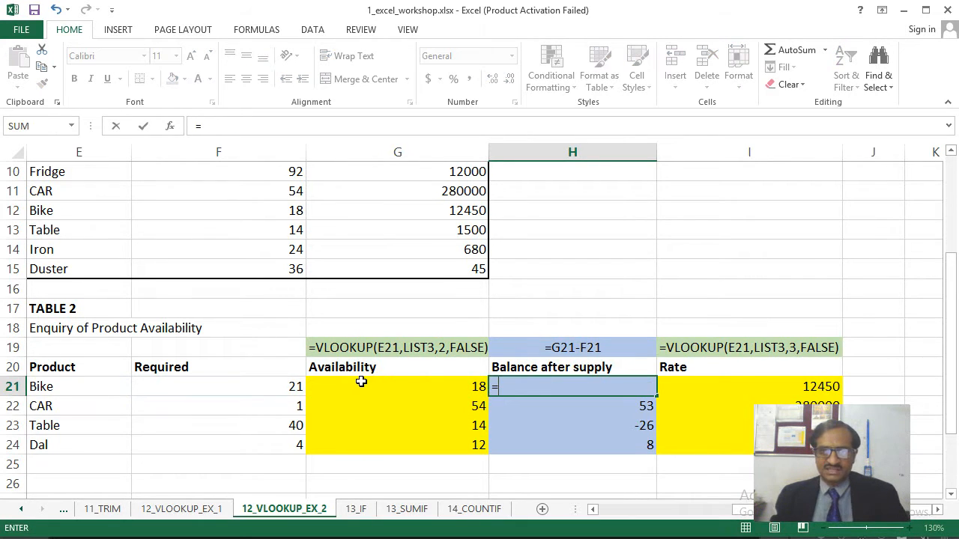
pyautogui.click(359, 382)
pyautogui.write('-')
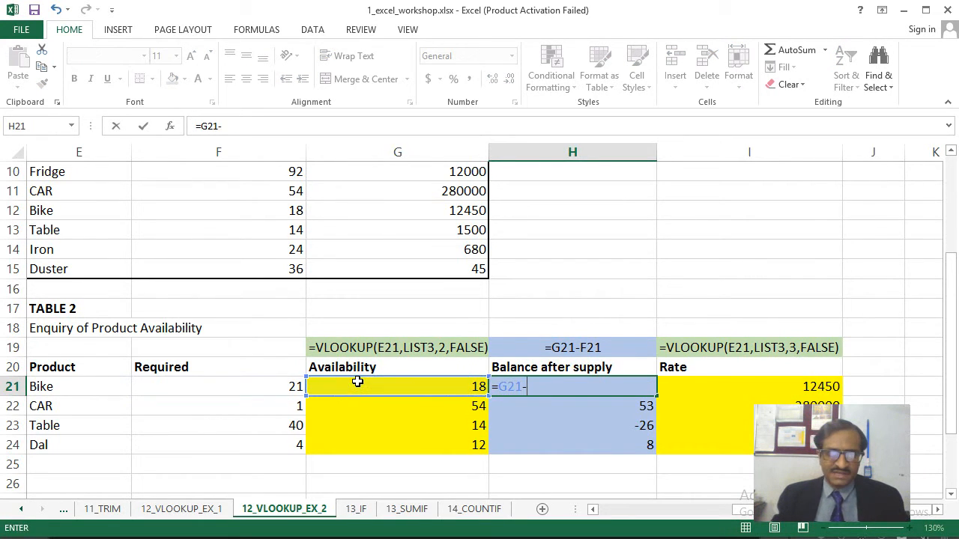
pyautogui.click(223, 386)
pyautogui.hotkey('ctrl', 'Return')
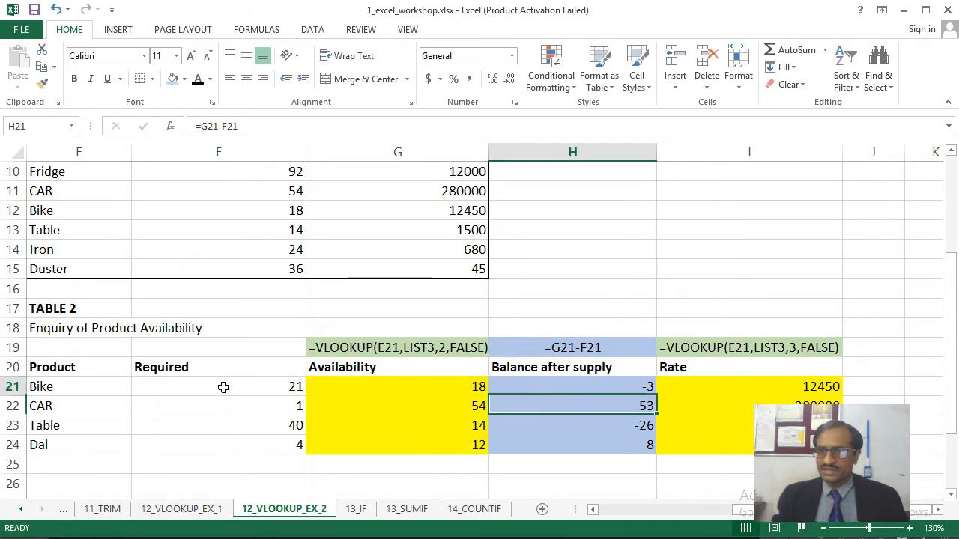
pyautogui.hotkey('shift', 'Down')
pyautogui.hotkey('shift', 'Down')
pyautogui.hotkey('shift', 'Down')
pyautogui.press('Down')
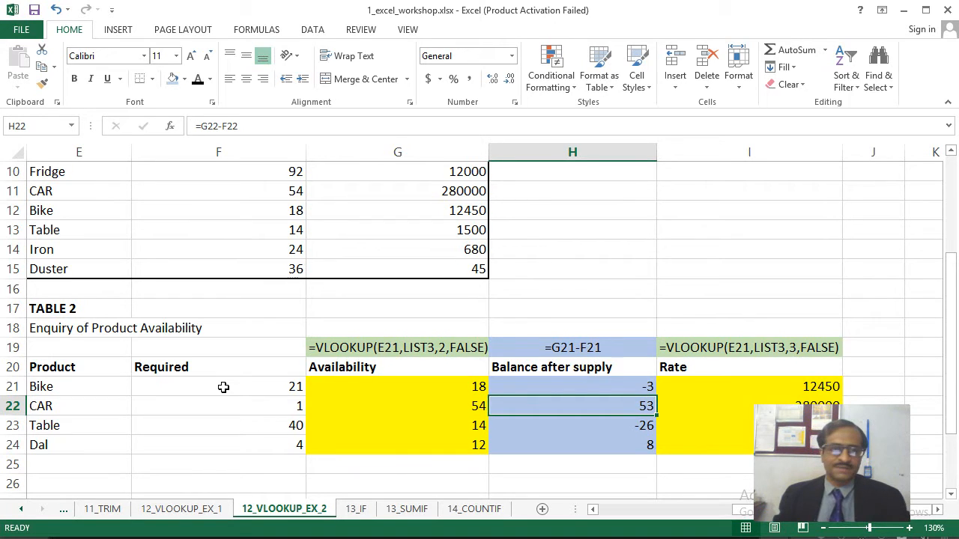
# - Return to the Example 2: Product Stock heading at the start of the 12_VLOOKUP_EX_2 sheet
pyautogui.press('Down')
pyautogui.press('Right')
pyautogui.press('Right')
pyautogui.press('Right')
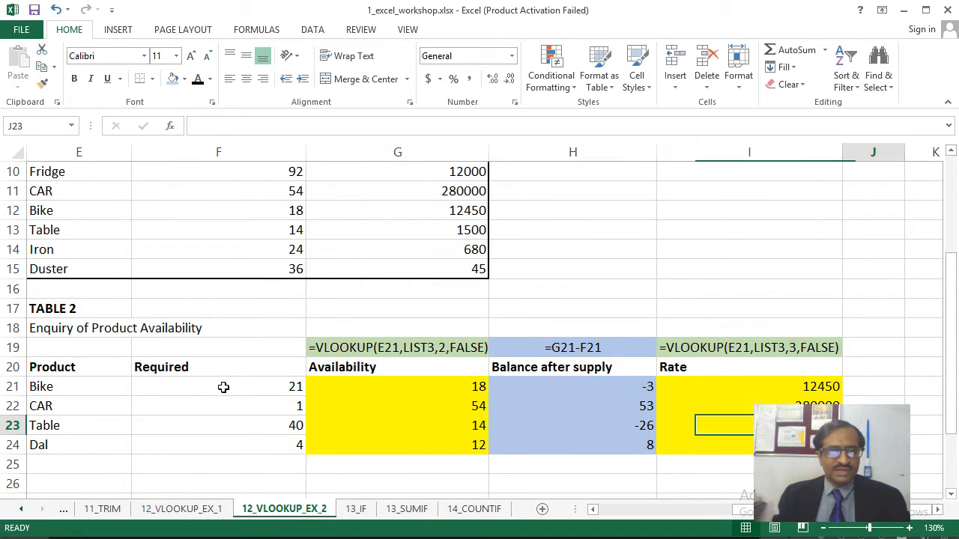
pyautogui.press('Left')
pyautogui.press('Left')
pyautogui.press('Left')
pyautogui.press('Left')
pyautogui.press('Left')
pyautogui.press('Left')
pyautogui.press('Left')
pyautogui.press('Left')
pyautogui.press('Left')
pyautogui.press('Left')
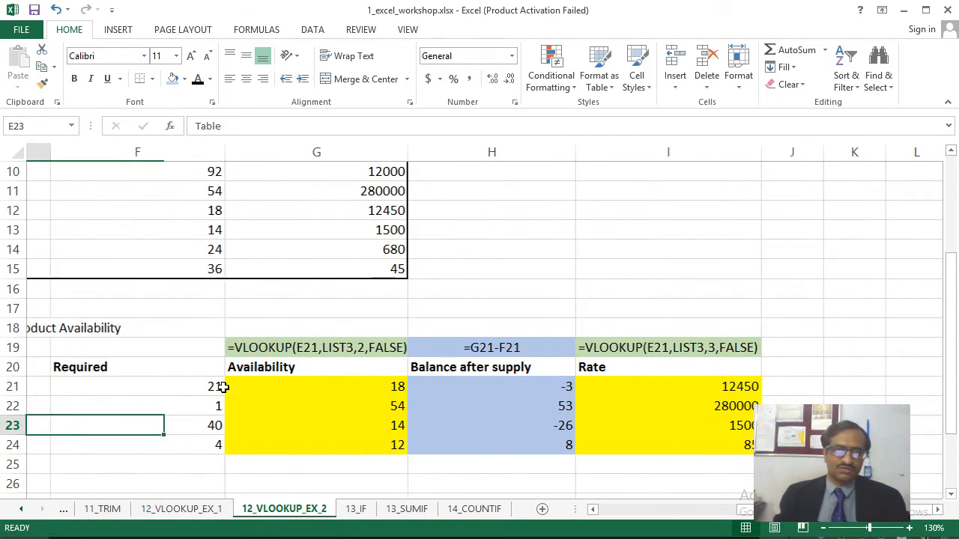
pyautogui.press('Up')
pyautogui.press('Up')
pyautogui.press('Up')
pyautogui.press('Up')
pyautogui.press('Up')
pyautogui.press('Up')
pyautogui.press('Up')
pyautogui.press('Up')
pyautogui.press('Up')
pyautogui.press('Up')
pyautogui.press('Up')
pyautogui.press('Up')
pyautogui.press('Up')
pyautogui.press('Up')
pyautogui.press('Up')
pyautogui.press('Up')
pyautogui.press('Up')
pyautogui.press('Up')
pyautogui.press('Up')
pyautogui.press('Up')
pyautogui.press('Up')
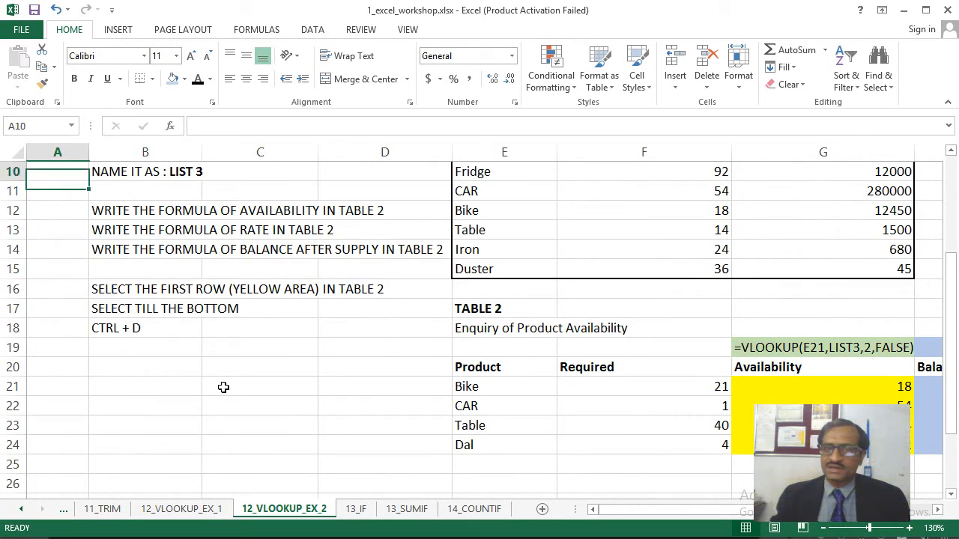
pyautogui.press('Right')
pyautogui.press('Down')
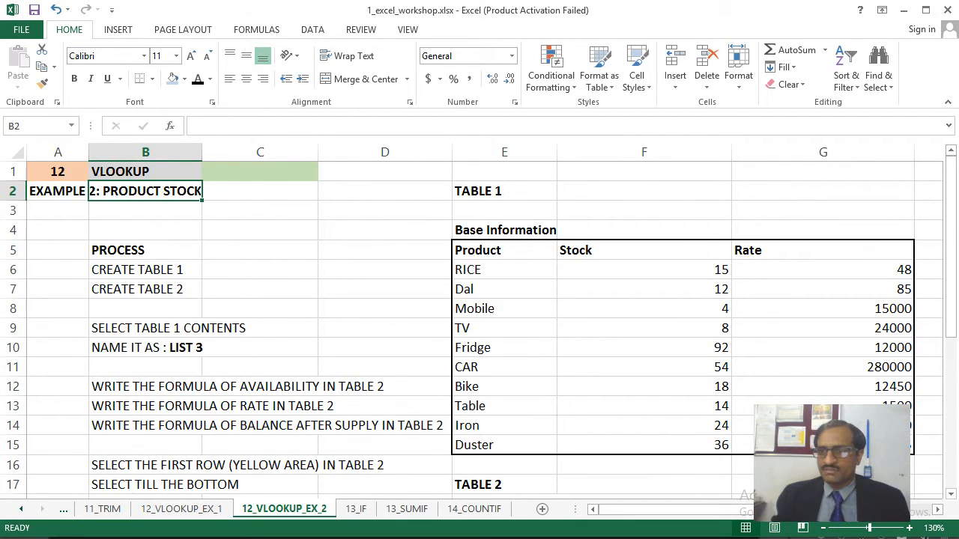
# - Switch to File Explorer and open 2_excel_workshop.xlsx from the excel_workshop folder
pyautogui.hotkey('alt', 'Tab')
pyautogui.click(442, 193)
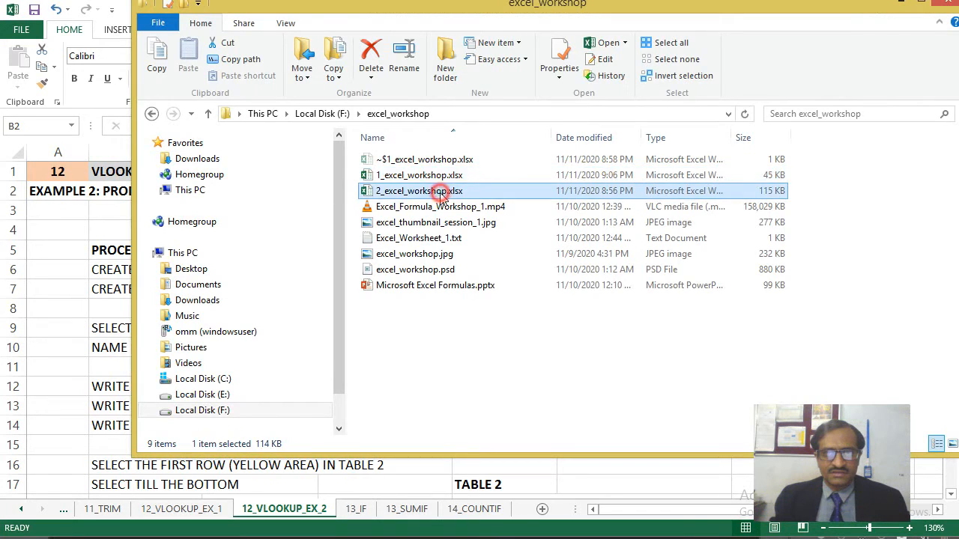
pyautogui.doubleClick(440, 193)
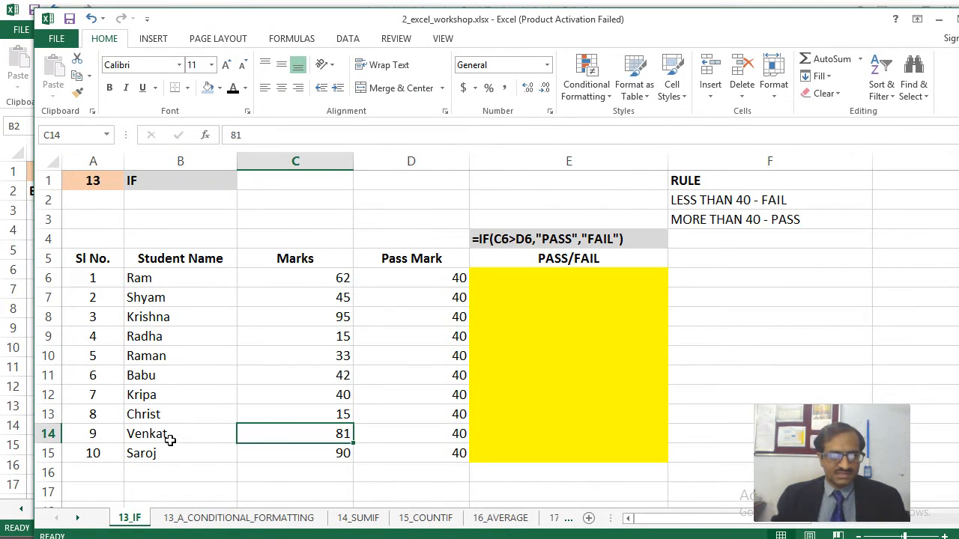
# - Go to the IF example's heading number in A1 of the 13_IF sheet
pyautogui.press('Up')
pyautogui.press('Up')
pyautogui.press('Up')
pyautogui.press('Up')
pyautogui.press('Up')
pyautogui.press('Up')
pyautogui.press('Up')
pyautogui.press('Up')
pyautogui.press('Up')
pyautogui.press('Up')
pyautogui.press('Up')
pyautogui.press('Up')
pyautogui.press('Up')
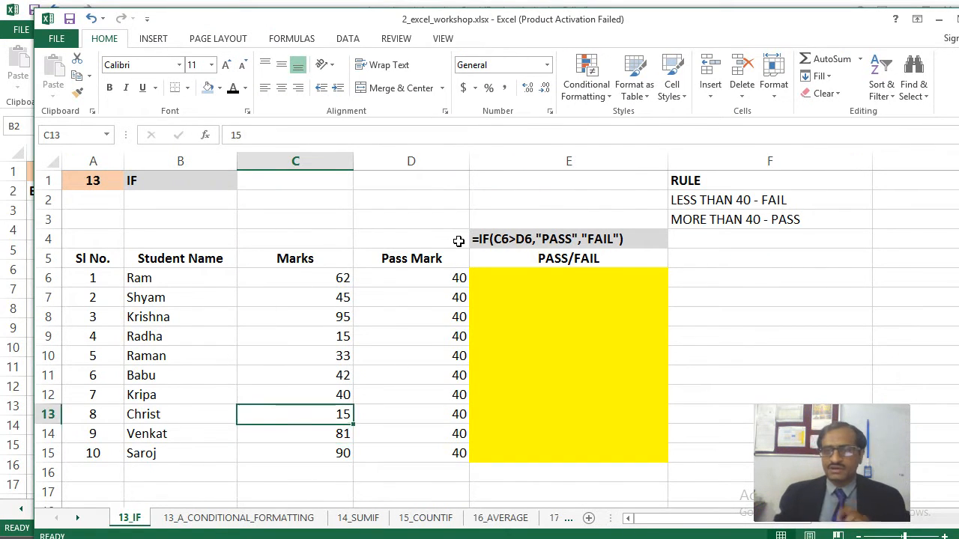
pyautogui.press('Left')
pyautogui.press('Left')
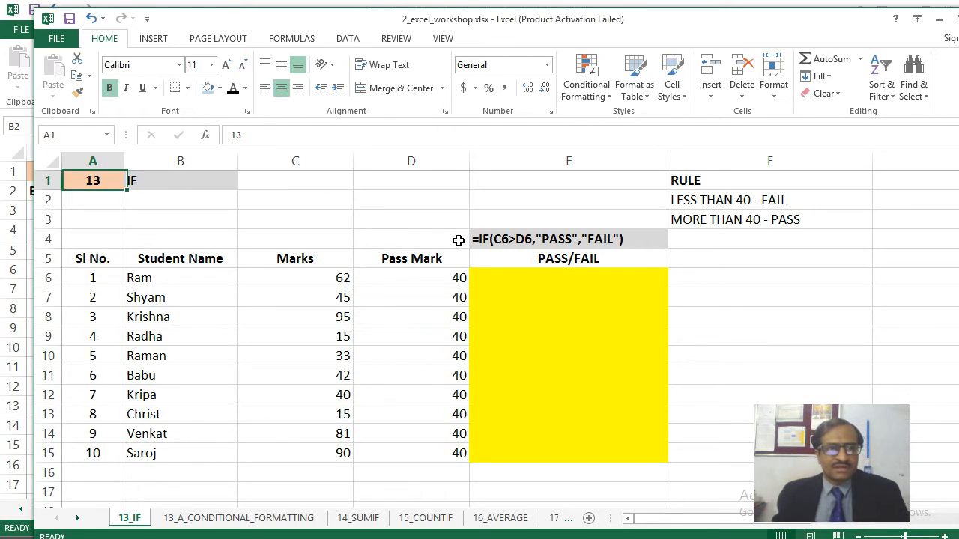
# - Review the Student Name, Marks and Pass Mark columns of the student table on the 13_IF sheet
pyautogui.press('Down')
pyautogui.press('Down')
pyautogui.press('Down')
pyautogui.press('Down')
pyautogui.press('Down')
pyautogui.press('Right')
pyautogui.press('Up')
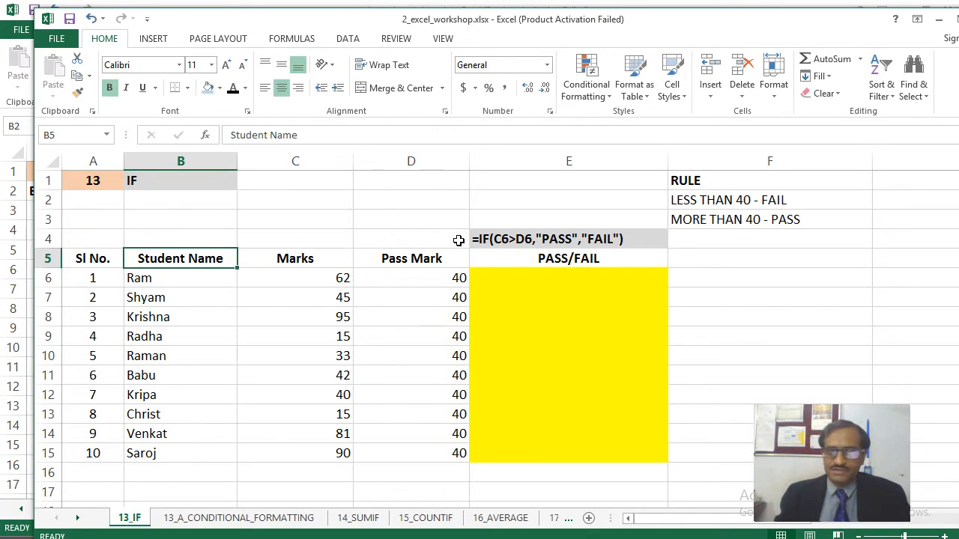
pyautogui.press('Down')
pyautogui.press('Down')
pyautogui.press('Down')
pyautogui.press('Down')
pyautogui.press('Up')
pyautogui.press('Up')
pyautogui.press('Up')
pyautogui.press('Right')
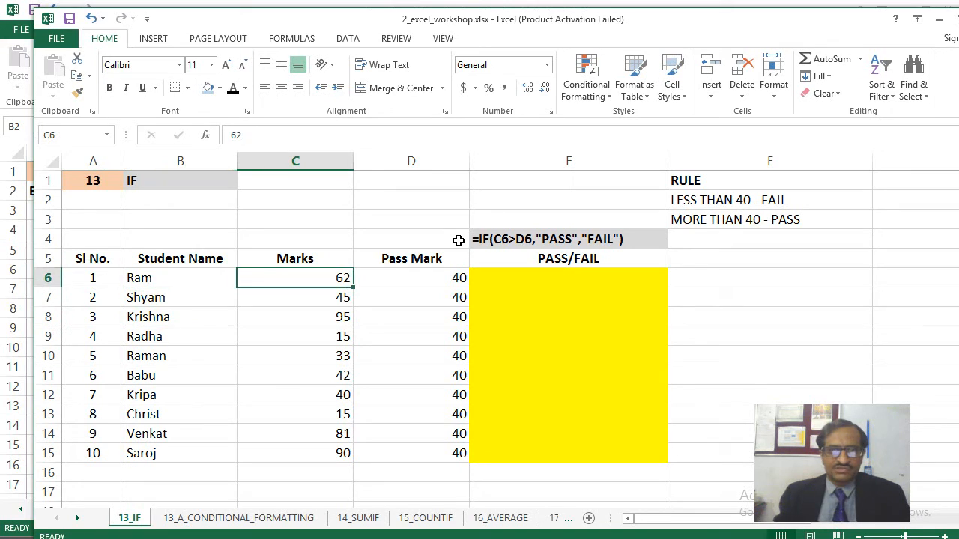
pyautogui.press('Down')
pyautogui.press('Down')
pyautogui.press('Down')
pyautogui.press('Down')
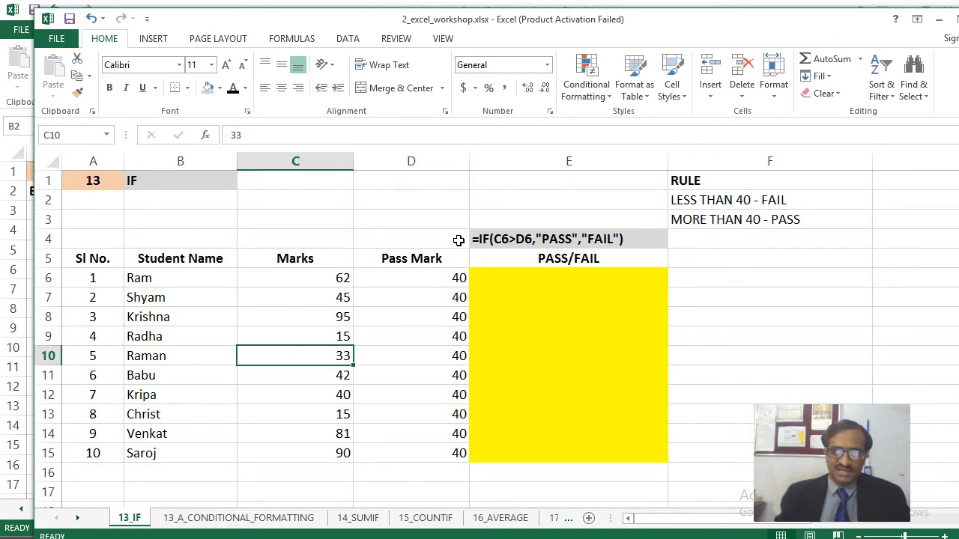
pyautogui.press('Right')
pyautogui.press('Right')
pyautogui.press('Up')
pyautogui.press('Up')
pyautogui.press('Up')
pyautogui.press('Up')
pyautogui.press('Left')
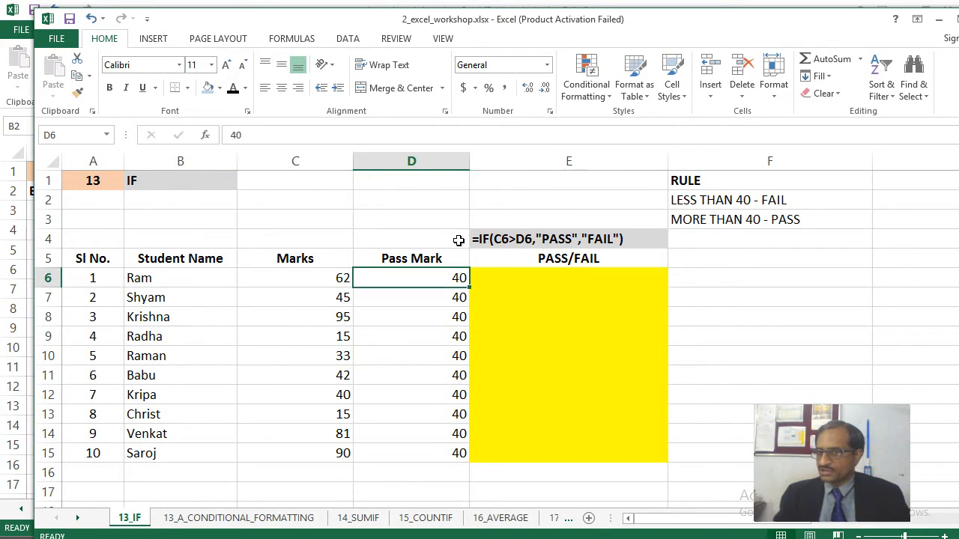
# - Look over the empty PASS/FAIL column of the student table and return to its first cell, E6
pyautogui.press('Right')
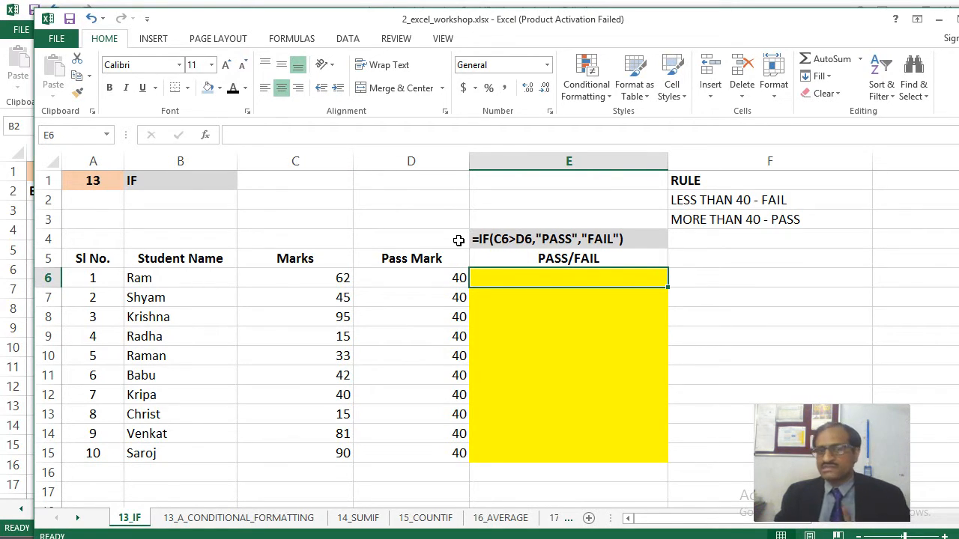
pyautogui.press('Down')
pyautogui.press('Up')
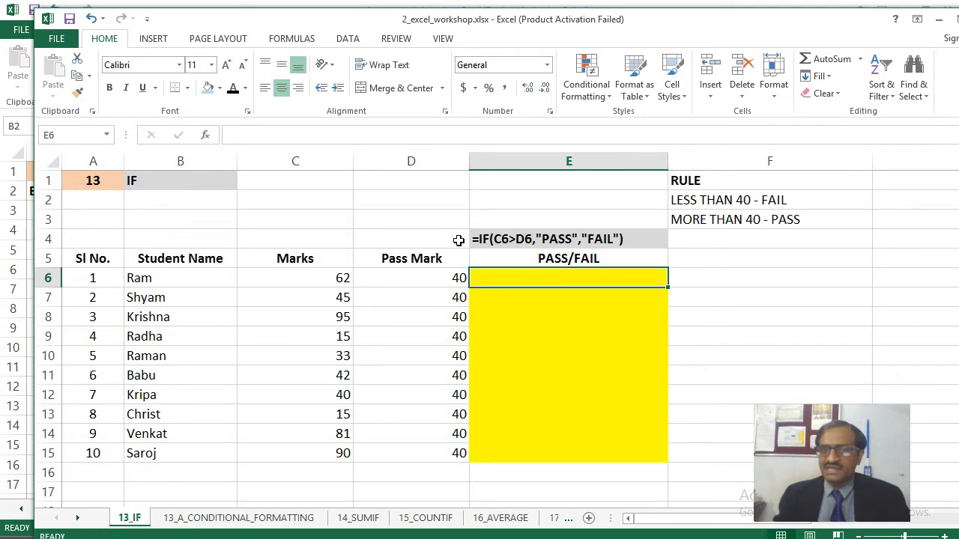
pyautogui.press('Down')
pyautogui.press('Down')
pyautogui.press('Down')
pyautogui.press('Down')
pyautogui.press('Down')
pyautogui.press('Down')
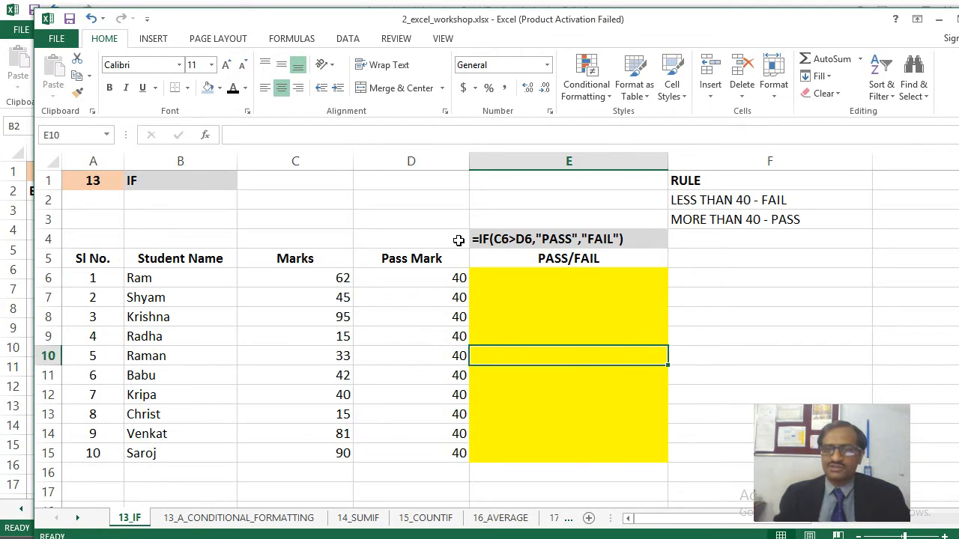
pyautogui.press('Up')
pyautogui.press('Up')
pyautogui.press('Up')
pyautogui.press('Up')
pyautogui.press('Up')
pyautogui.press('Up')
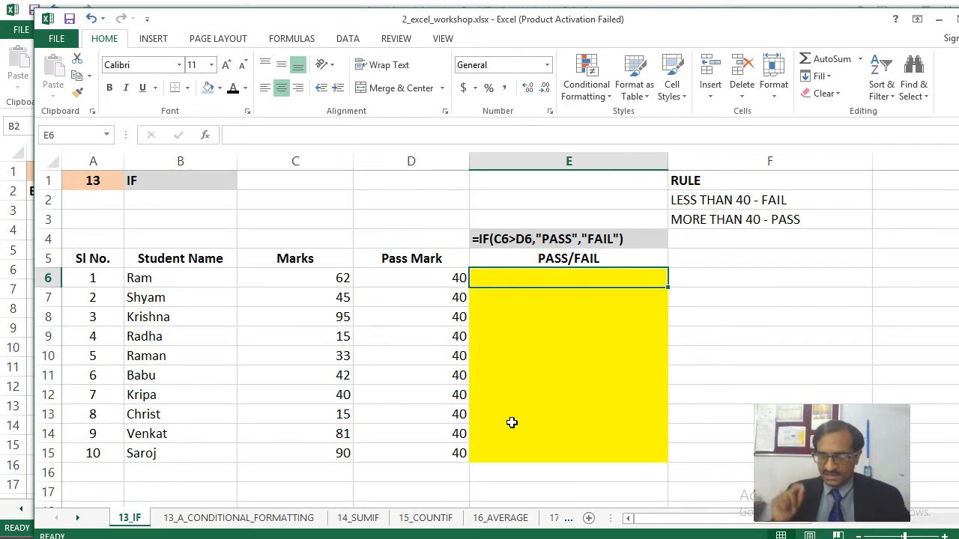
# - Enter the formula =IF(C6>D6,"PASS","FAIL") in E6 of the 13_IF sheet
pyautogui.write('=')
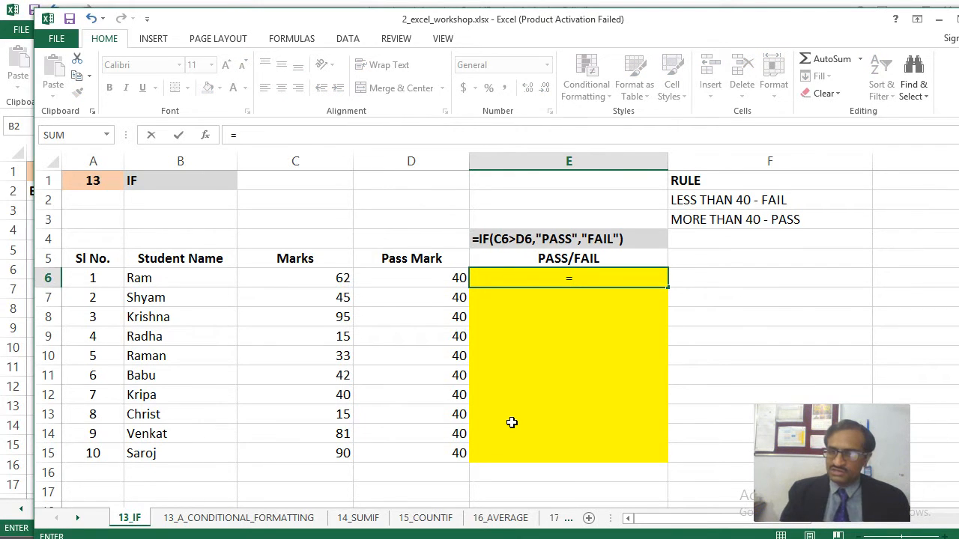
pyautogui.write('if(')
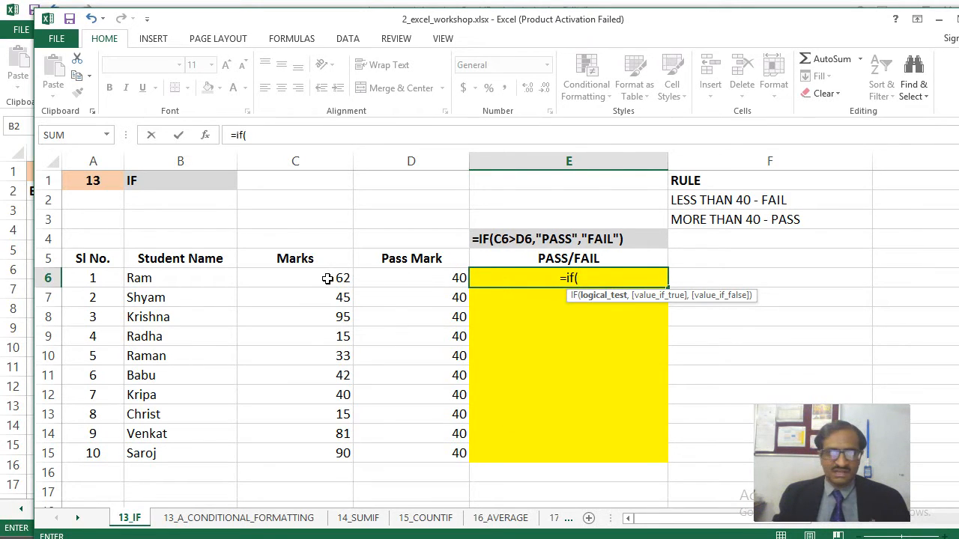
pyautogui.click(291, 278)
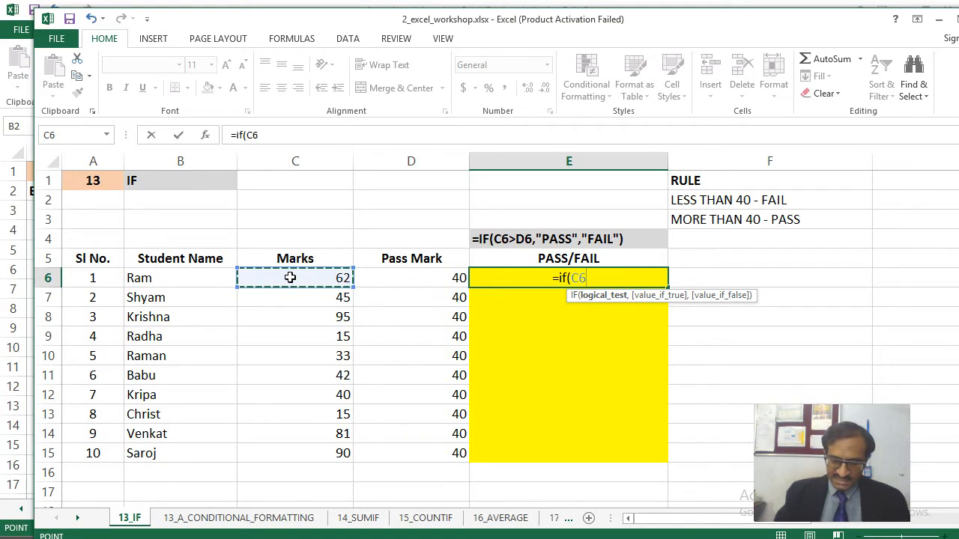
pyautogui.write('>')
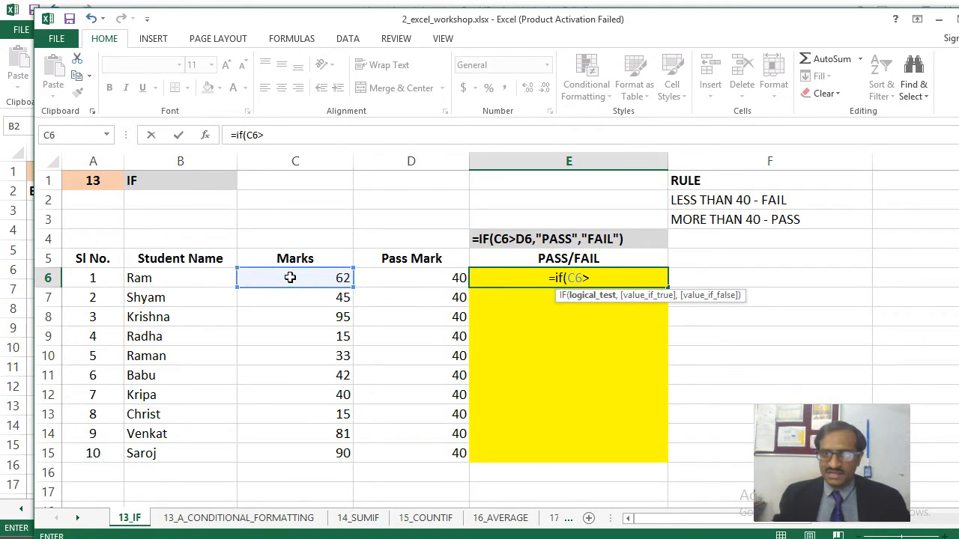
pyautogui.click(416, 278)
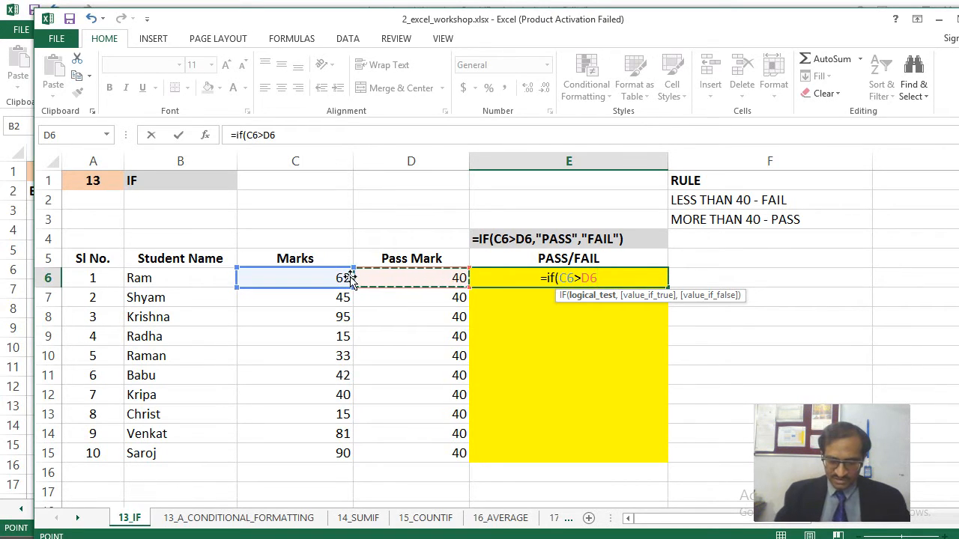
pyautogui.write(',')
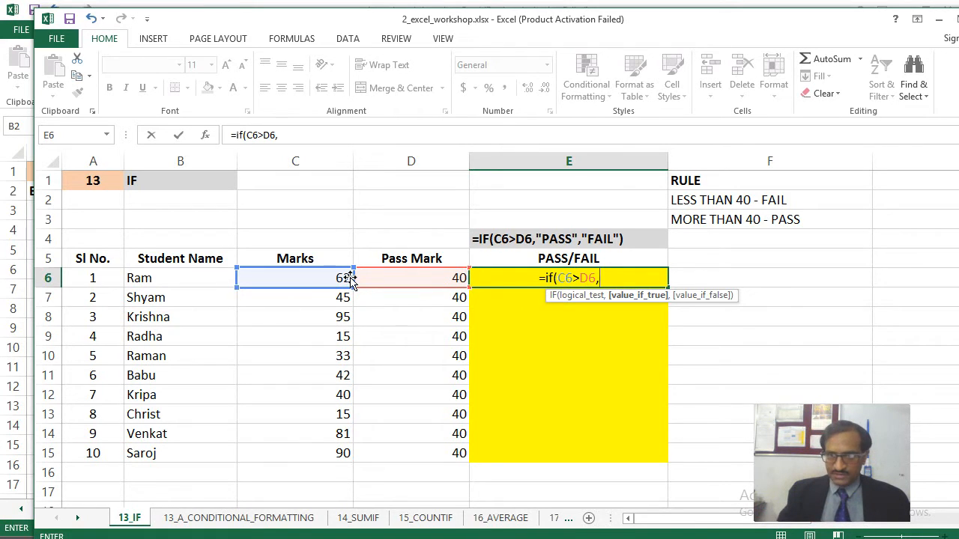
pyautogui.write('"p')
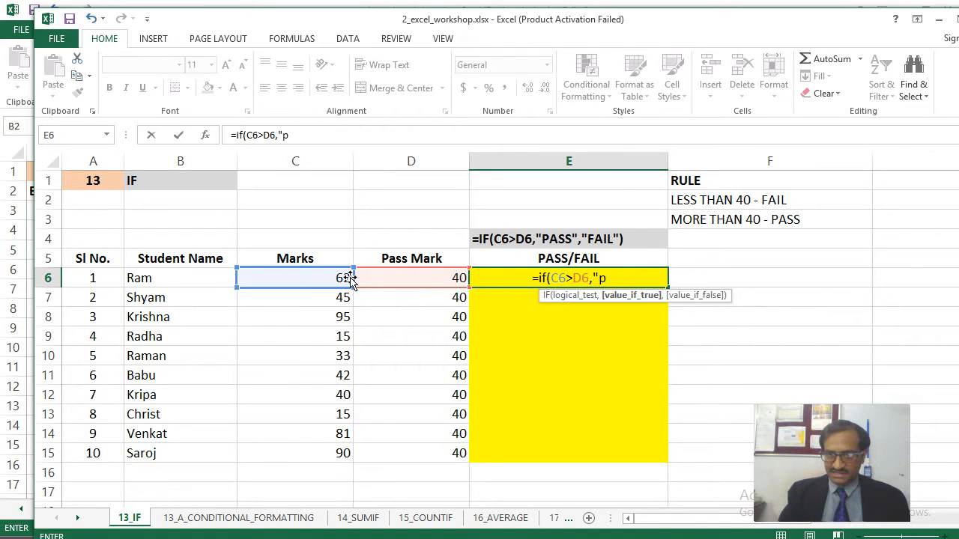
pyautogui.press('BackSpace')
pyautogui.write('PASS"')
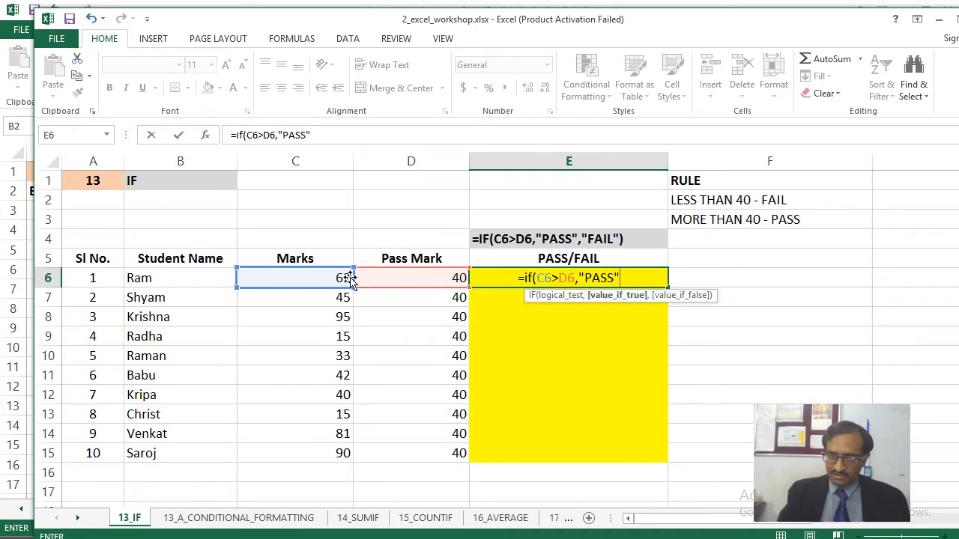
pyautogui.write(',')
pyautogui.write('"FAI')
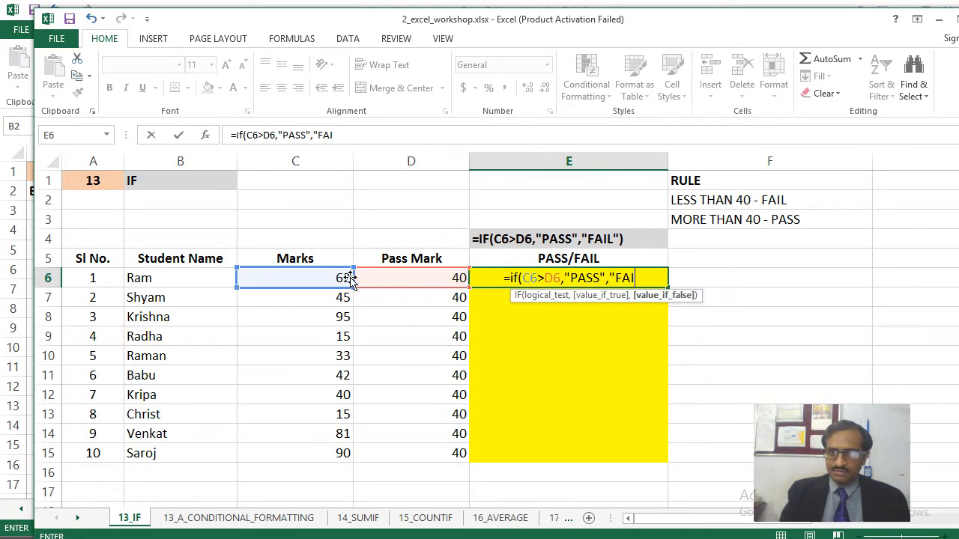
pyautogui.write('L"')
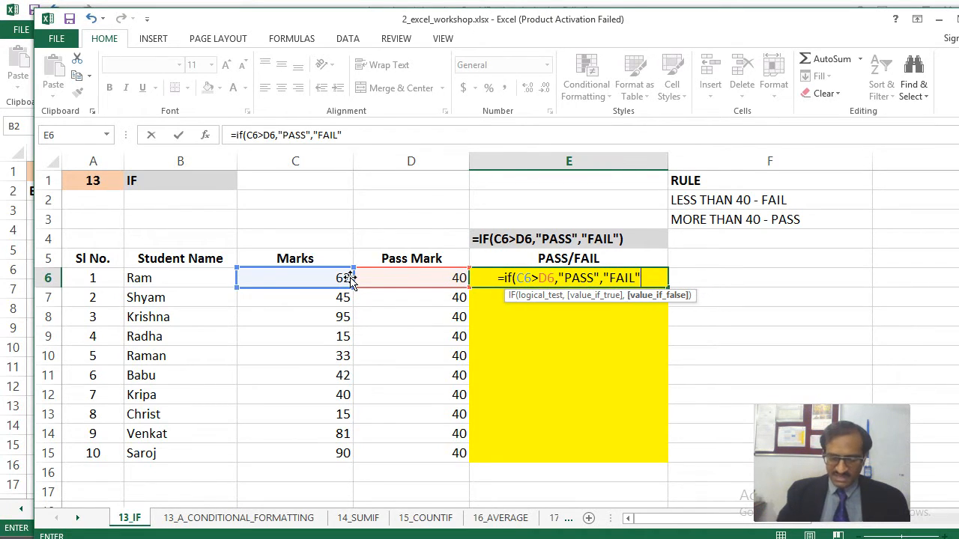
pyautogui.write(')')
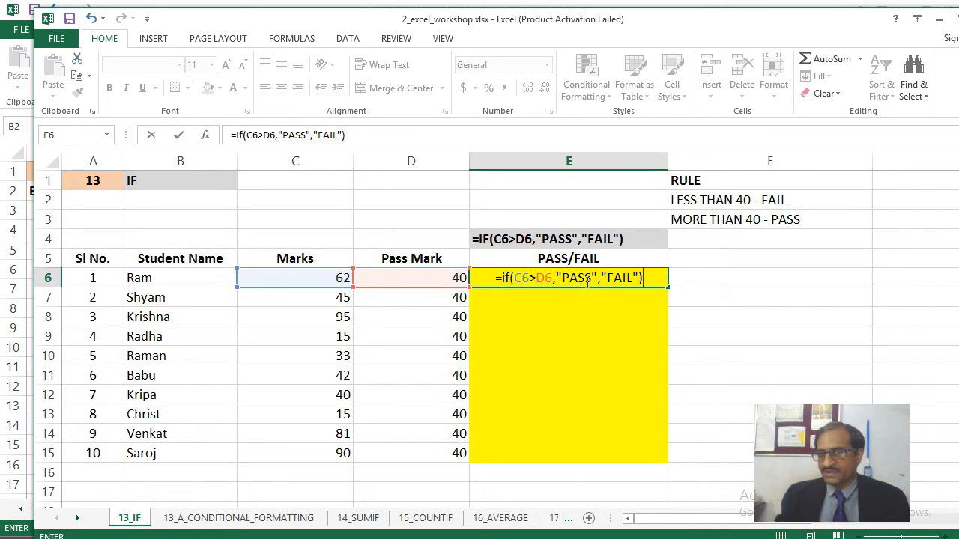
pyautogui.press('Return')
# - Fill the IF formula from E6 down through E15 to grade all the students
pyautogui.click(537, 277)
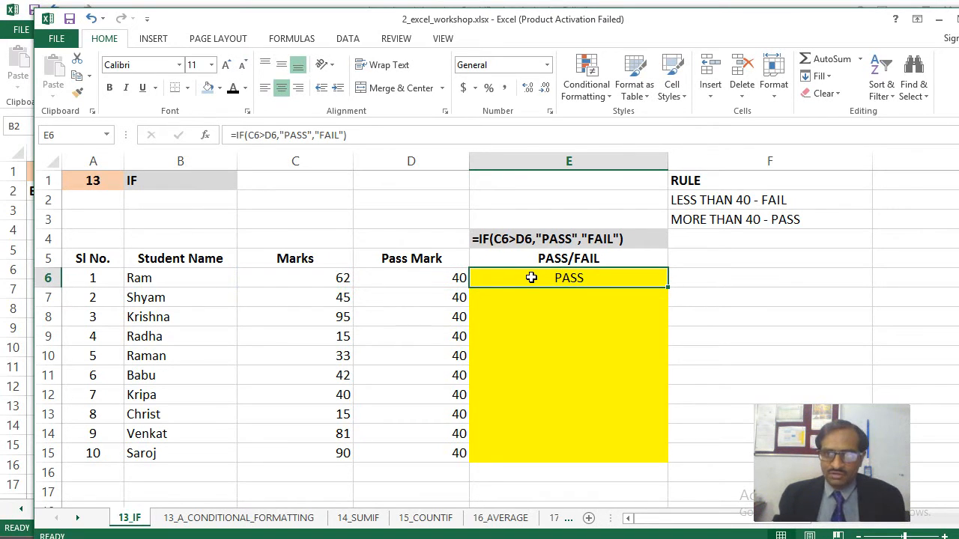
pyautogui.moveTo(528, 276); pyautogui.dragTo(531, 454)
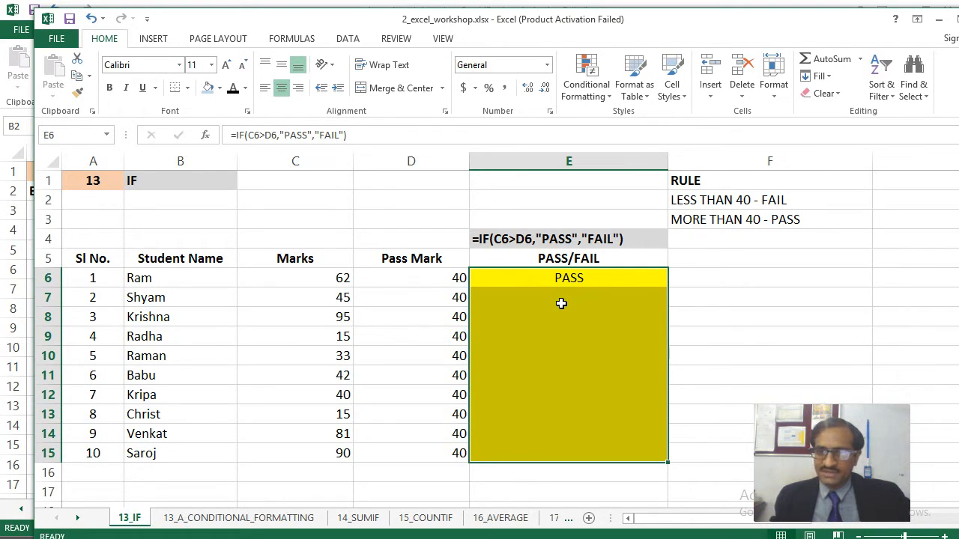
pyautogui.hotkey('ctrl', 'd')
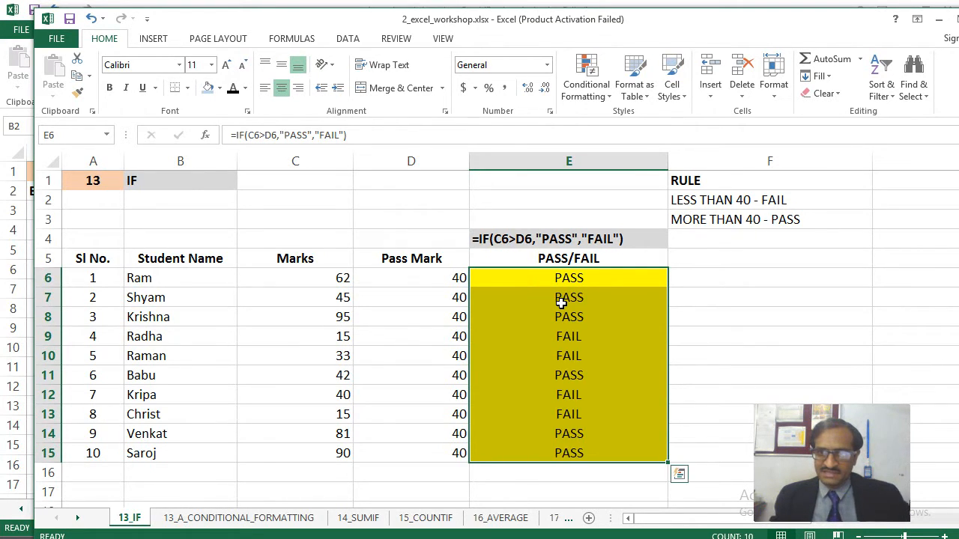
# - Look through the results and copied formulas in the PASS/FAIL column between E6 and E10
pyautogui.click(617, 317)
pyautogui.press('Down')
pyautogui.press('Down')
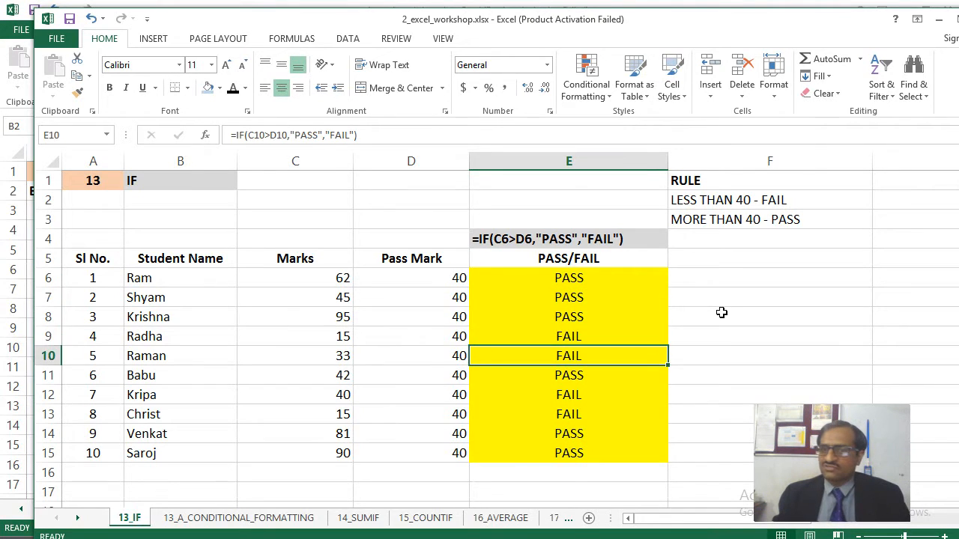
pyautogui.press('Up')
pyautogui.press('Up')
pyautogui.press('Up')
pyautogui.press('Up')
pyautogui.press('Up')
pyautogui.press('Down')
pyautogui.press('Down')
pyautogui.press('Down')
pyautogui.press('Down')
pyautogui.press('Down')
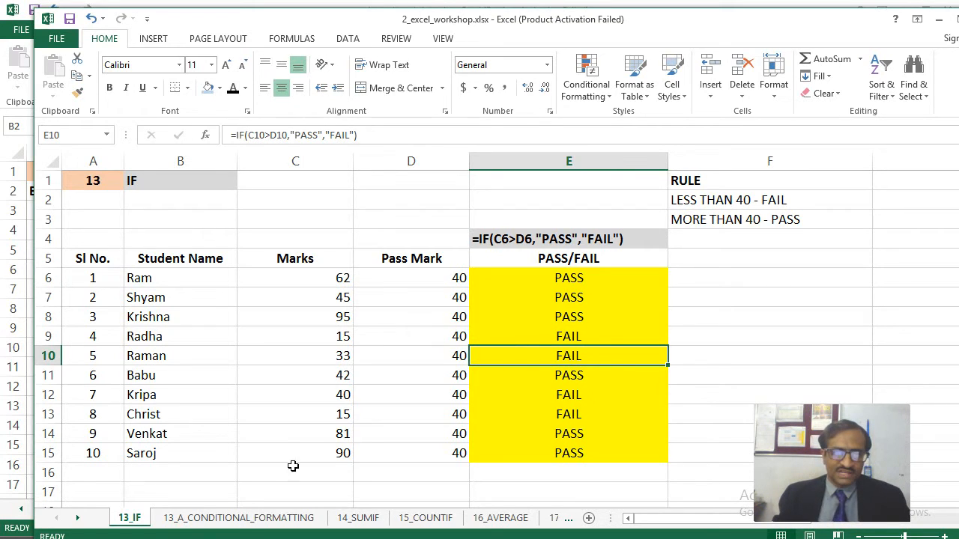
# - Open the 13_A_CONDITIONAL_FORMATTING sheet and enter =IF(C6>D6,"PASS","FAIL") in E6
pyautogui.click(224, 518)
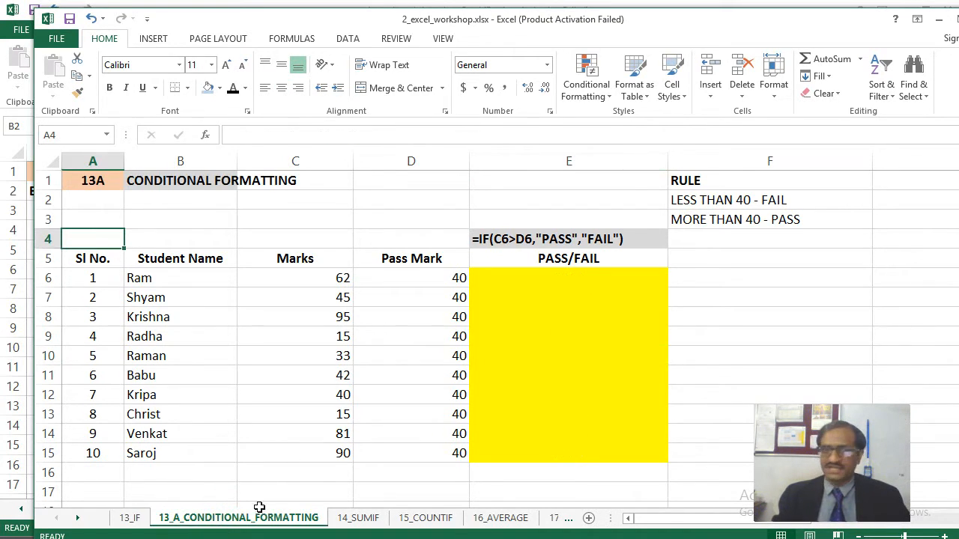
pyautogui.click(528, 273)
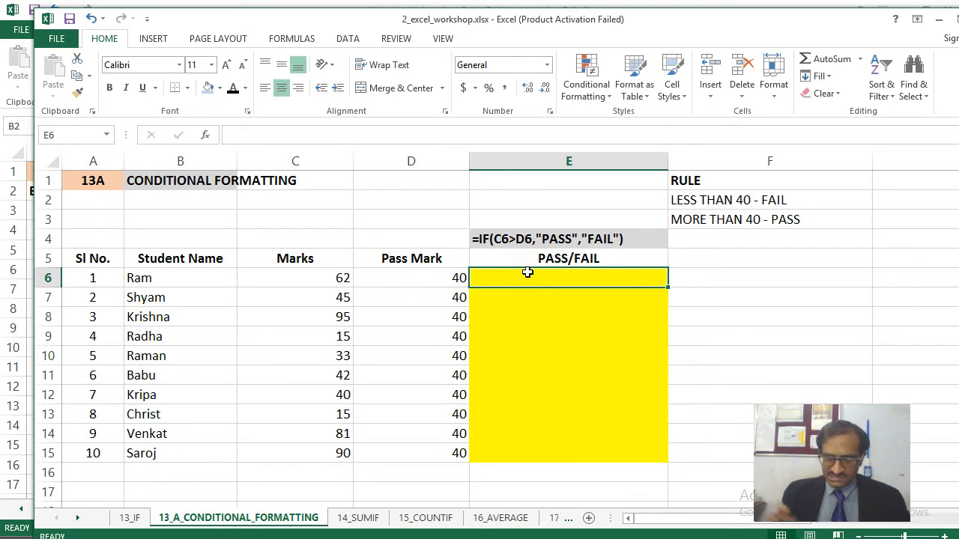
pyautogui.write('=IF(')
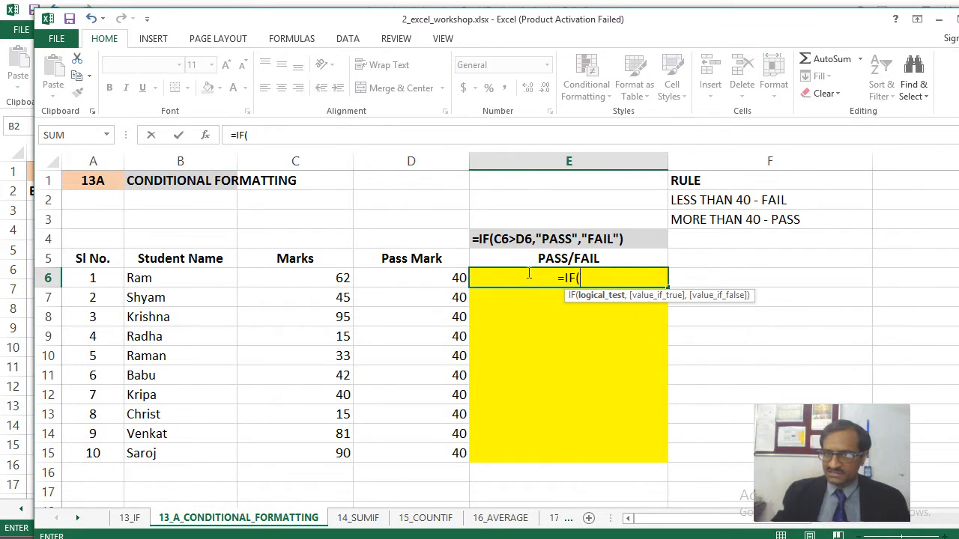
pyautogui.click(324, 275)
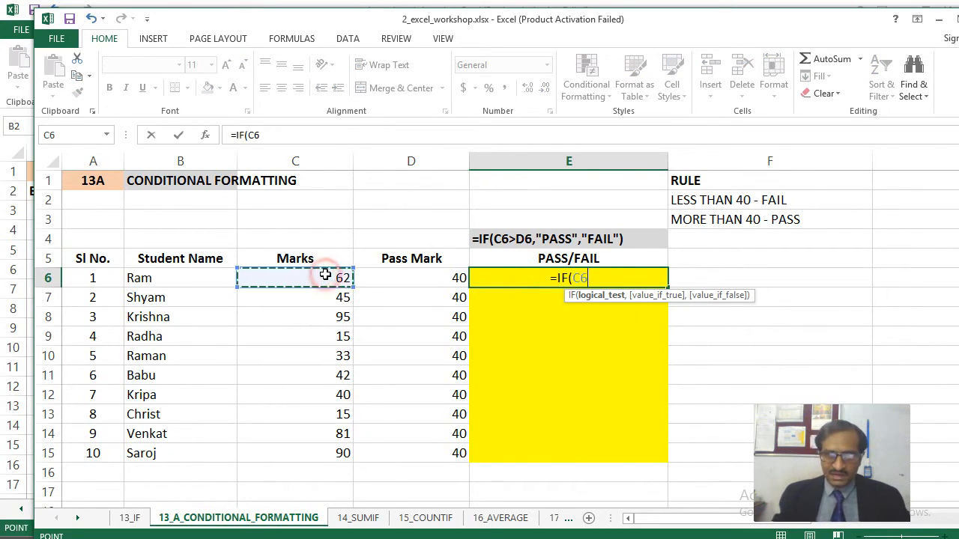
pyautogui.write('>')
pyautogui.click(391, 275)
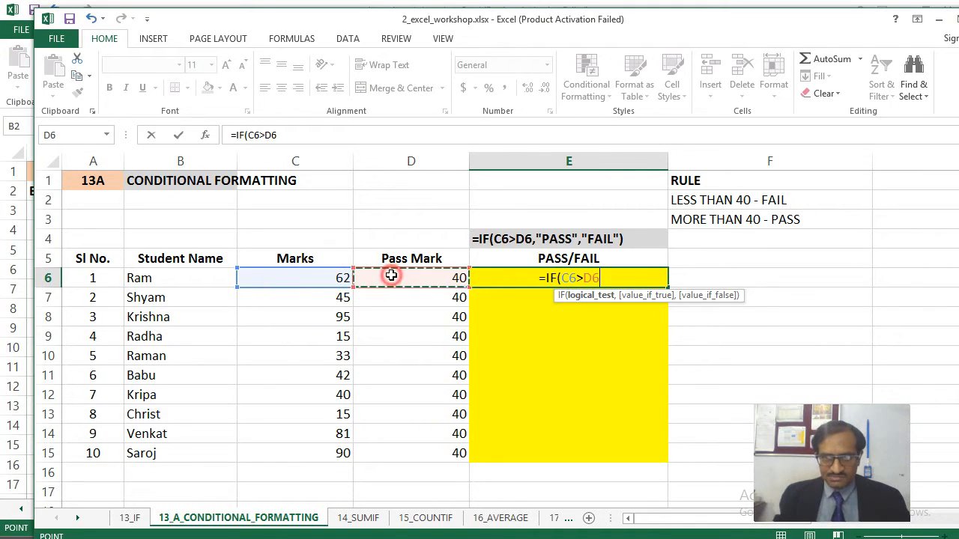
pyautogui.write(',"PASS",')
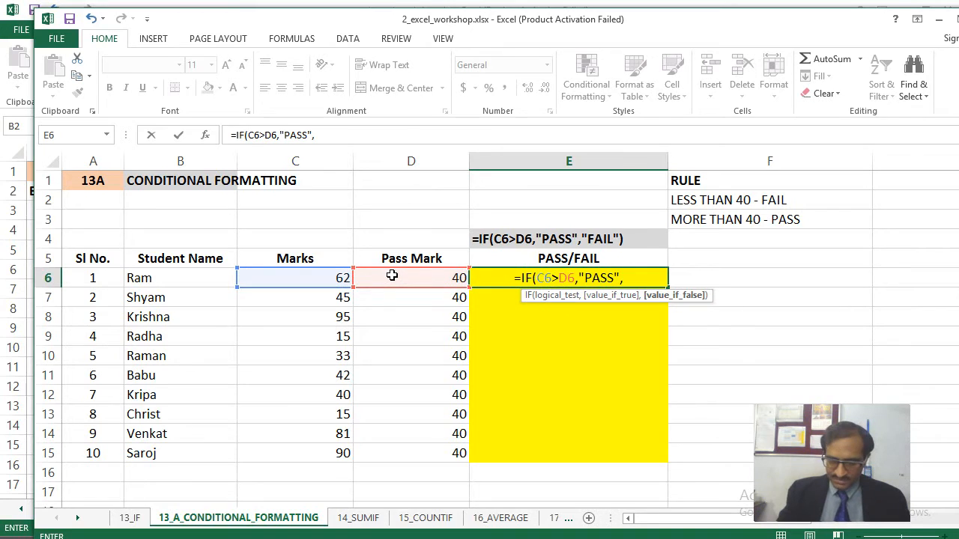
pyautogui.write('"FAIL')
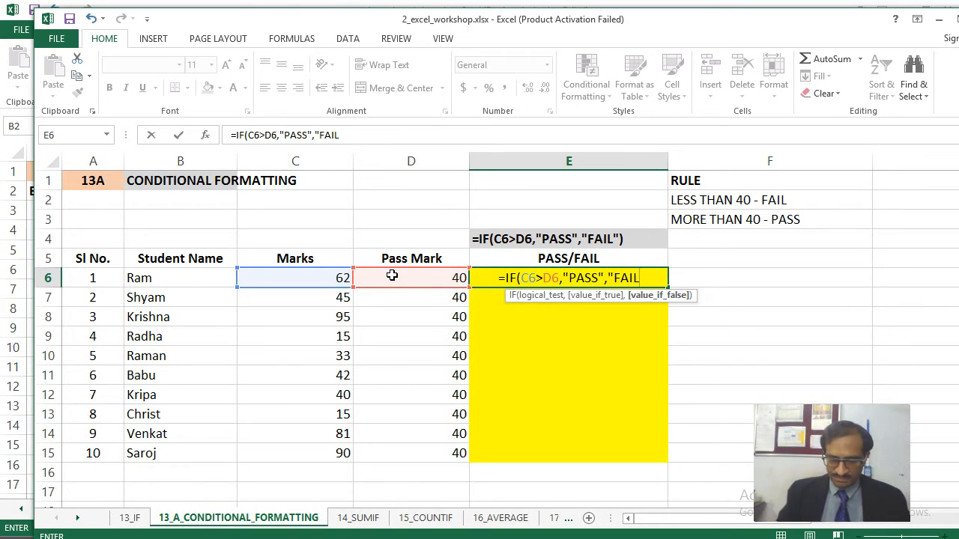
pyautogui.write('")')
pyautogui.press('Return')
pyautogui.press('Up')
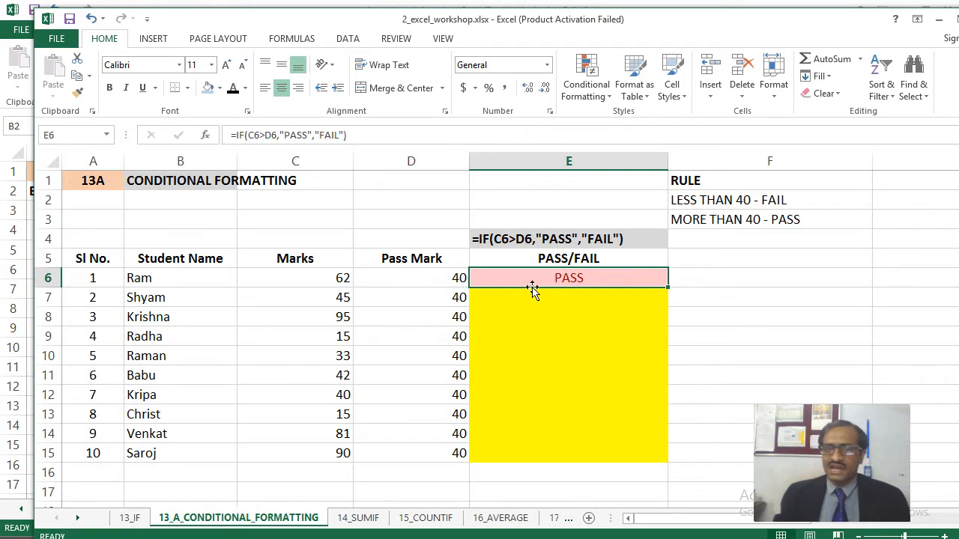
# - Fill the PASS/FAIL formula down from E6 to E15 on the conditional formatting sheet
pyautogui.moveTo(545, 279); pyautogui.dragTo(560, 453)
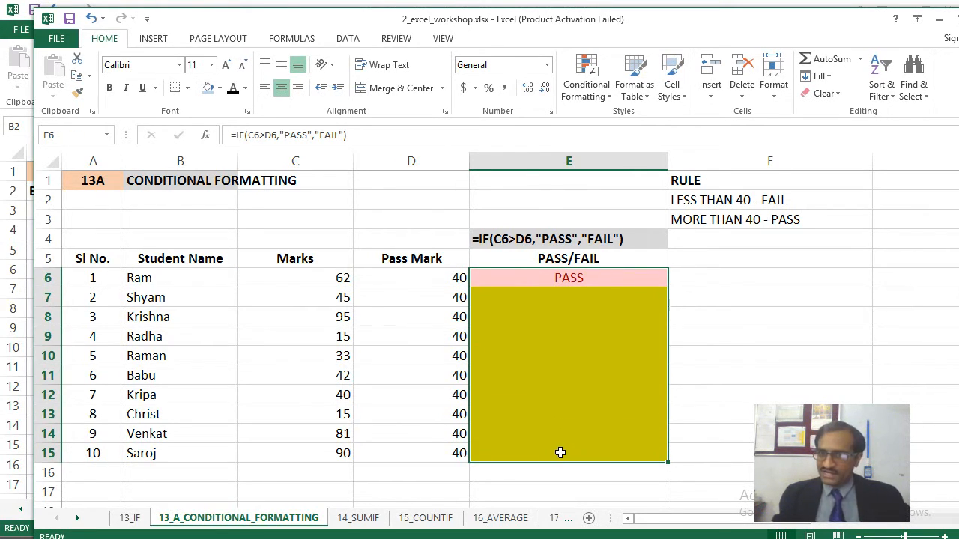
pyautogui.click(569, 358)
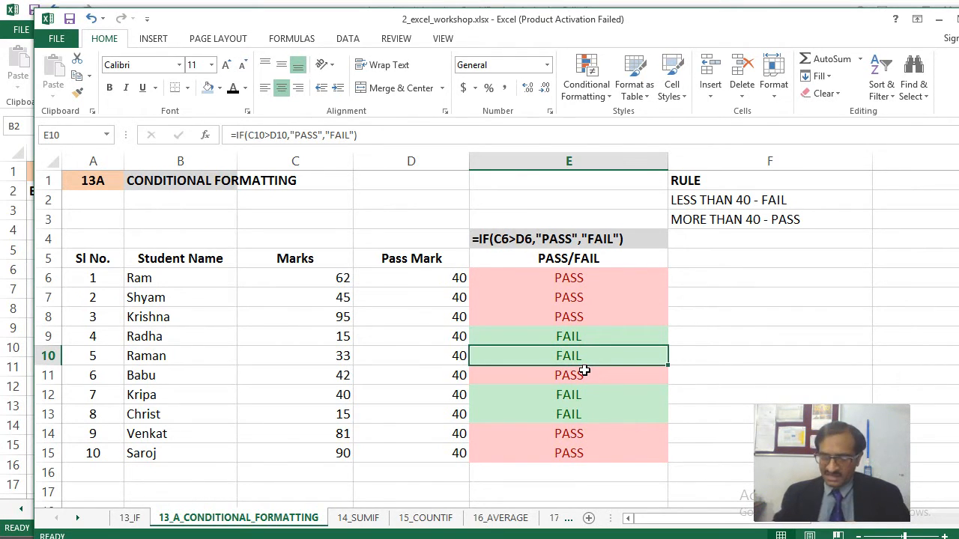
# - Clear the contents and formatting of E6:E15 by copying the blank cells F6:F15 over them
pyautogui.press('Up')
pyautogui.press('Up')
pyautogui.press('Up')
pyautogui.press('Up')
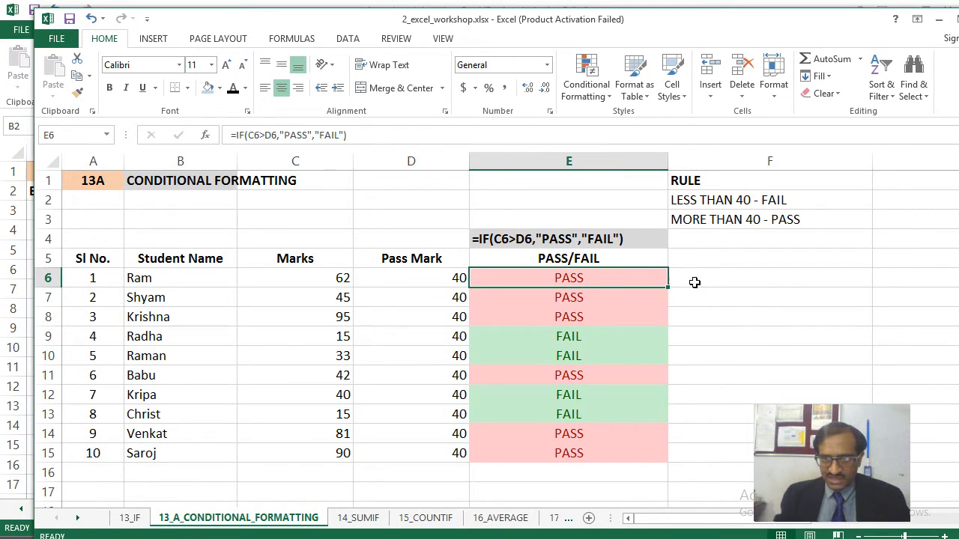
pyautogui.moveTo(695, 283); pyautogui.dragTo(696, 454)
pyautogui.hotkey('ctrl', 'c')
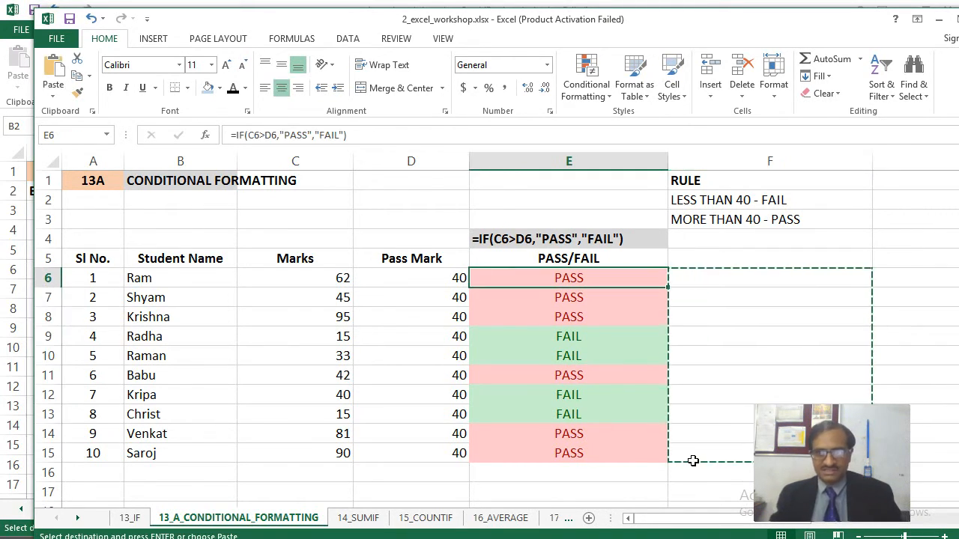
pyautogui.press('Return')
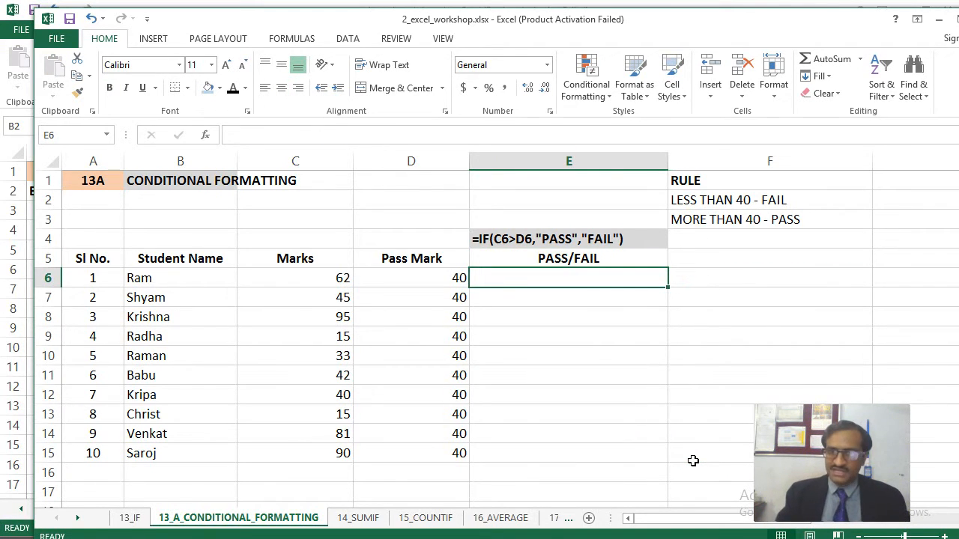
# - Enter =IF(C6>D6,"PASS","FAIL") in E6 on the conditional formatting sheet
pyautogui.write('=IF(')
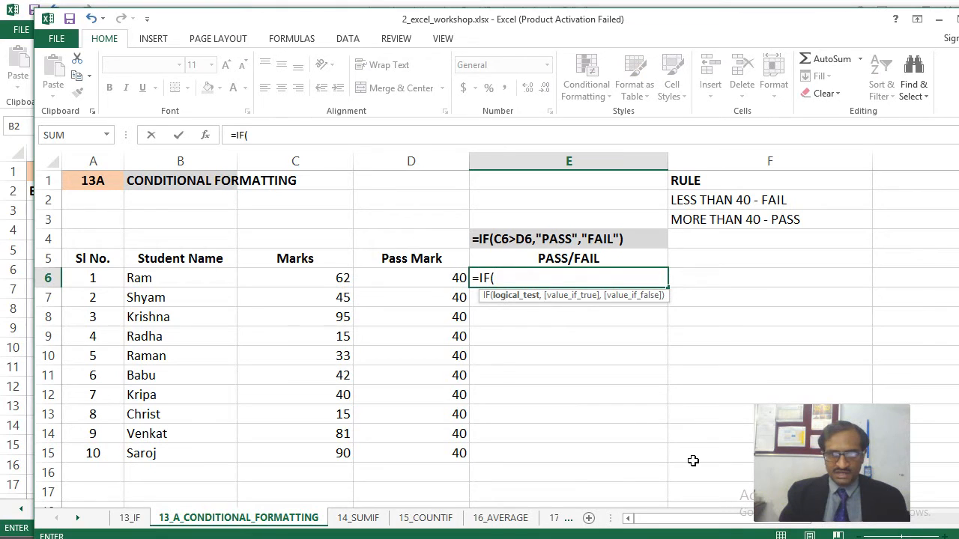
pyautogui.write('C6')
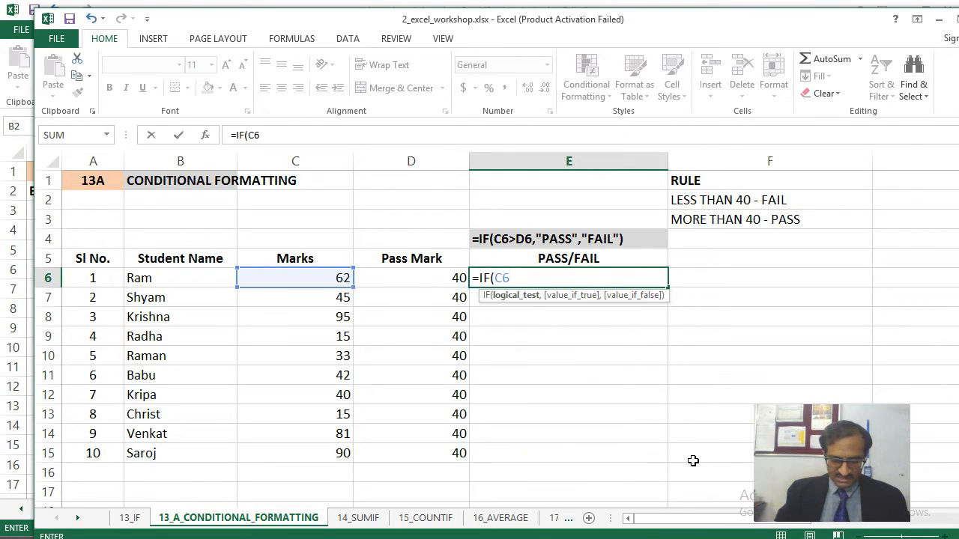
pyautogui.write('>D')
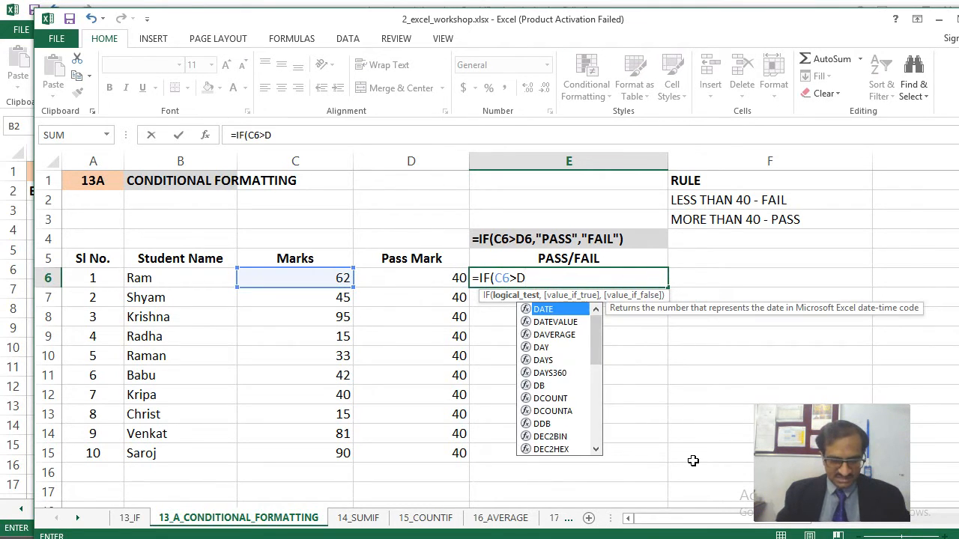
pyautogui.write('6,"P')
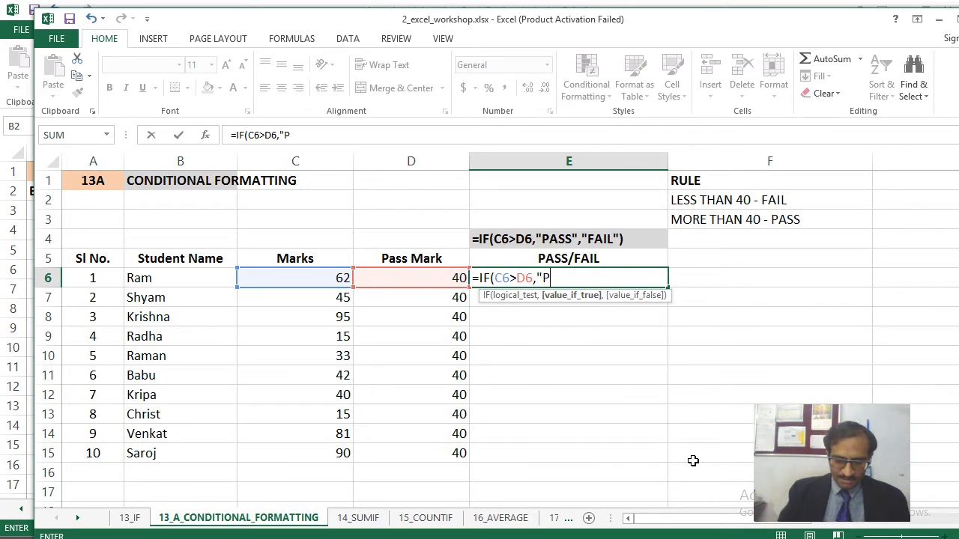
pyautogui.write('ASS","FAI')
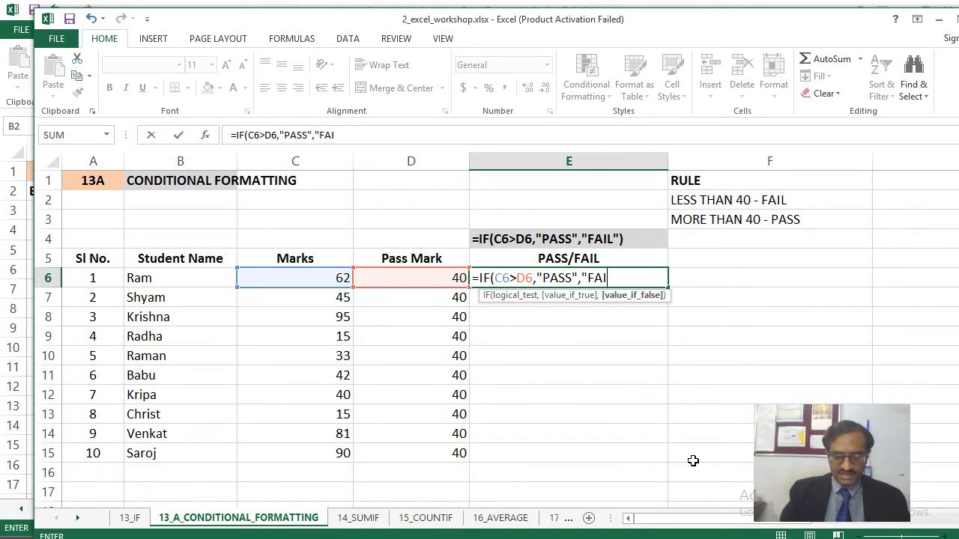
pyautogui.write('L"')
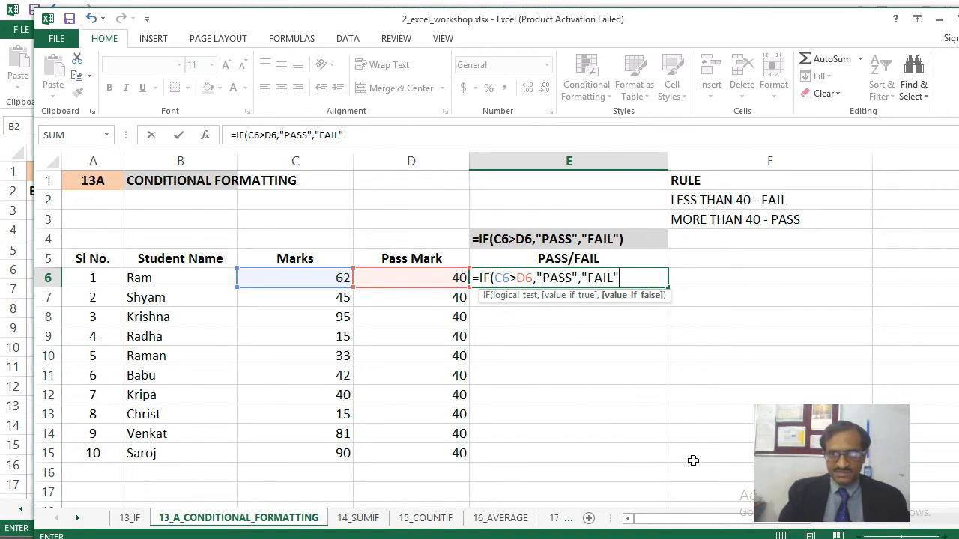
pyautogui.write(')')
pyautogui.press('Return')
pyautogui.press('Up')
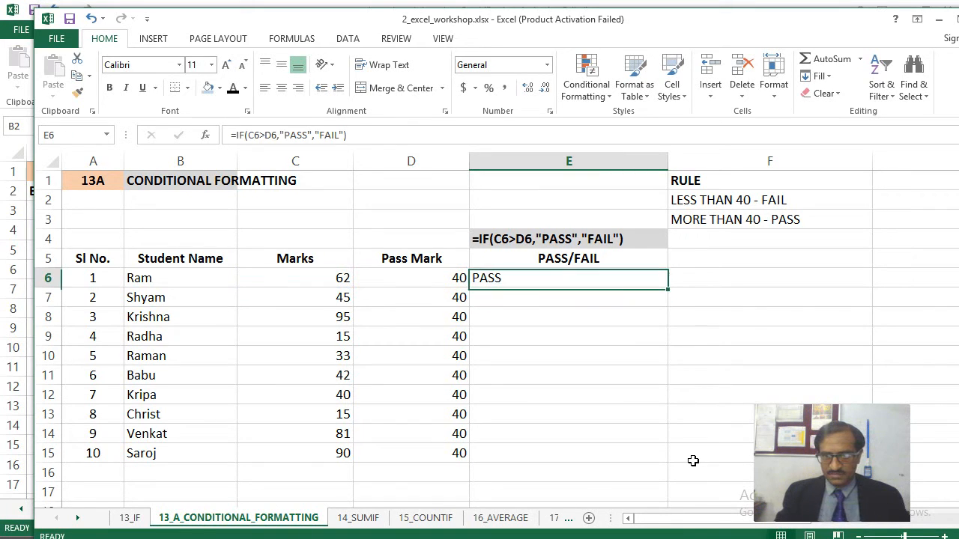
# - Center the result in E6 and fill the formula down through E15
pyautogui.click(276, 89)
pyautogui.hotkey('shift', 'Down')
pyautogui.hotkey('shift', 'Down')
pyautogui.hotkey('shift', 'Down')
pyautogui.hotkey('shift', 'Down')
pyautogui.hotkey('shift', 'Down')
pyautogui.hotkey('shift', 'Down')
pyautogui.hotkey('shift', 'Down')
pyautogui.hotkey('shift', 'Down')
pyautogui.hotkey('shift', 'Down')
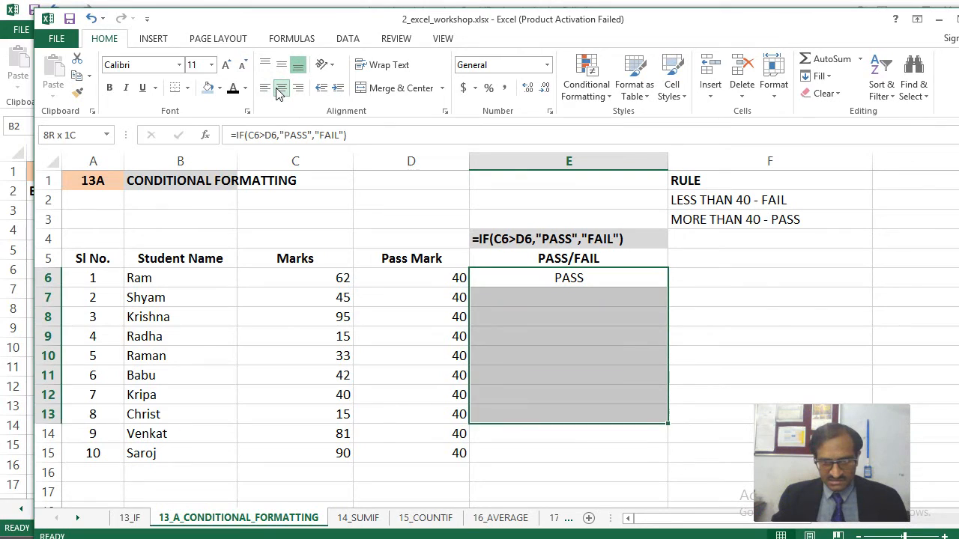
pyautogui.hotkey('ctrl', 'd')
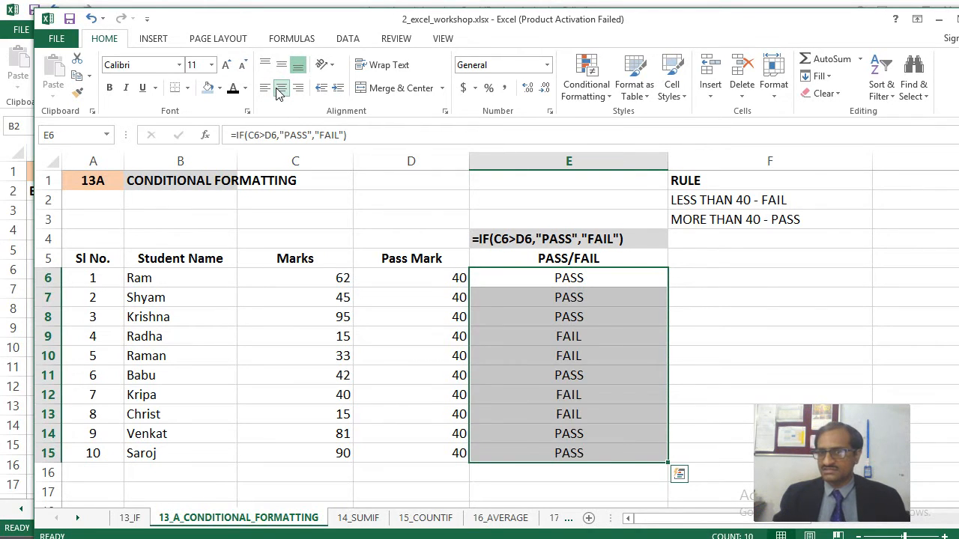
# - Add a conditional formatting rule to E6 alone that shows text containing PASS in Green Fill with Dark Green Text
pyautogui.hotkey('shift', 'Up')
pyautogui.hotkey('shift', 'Up')
pyautogui.hotkey('shift', 'Up')
pyautogui.hotkey('shift', 'Up')
pyautogui.hotkey('shift', 'Up')
pyautogui.hotkey('shift', 'Up')
pyautogui.hotkey('shift', 'Up')
pyautogui.hotkey('shift', 'Up')
pyautogui.hotkey('shift', 'Up')
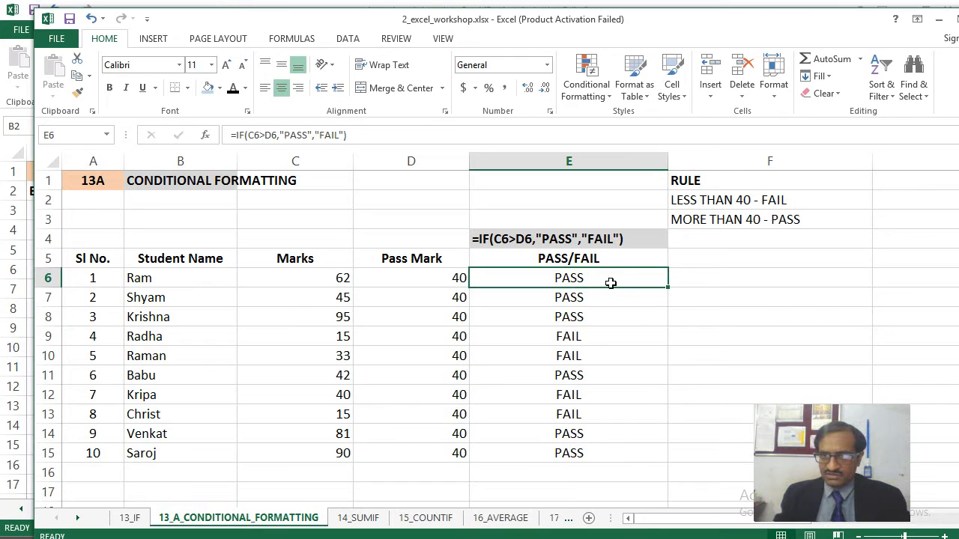
pyautogui.click(593, 87)
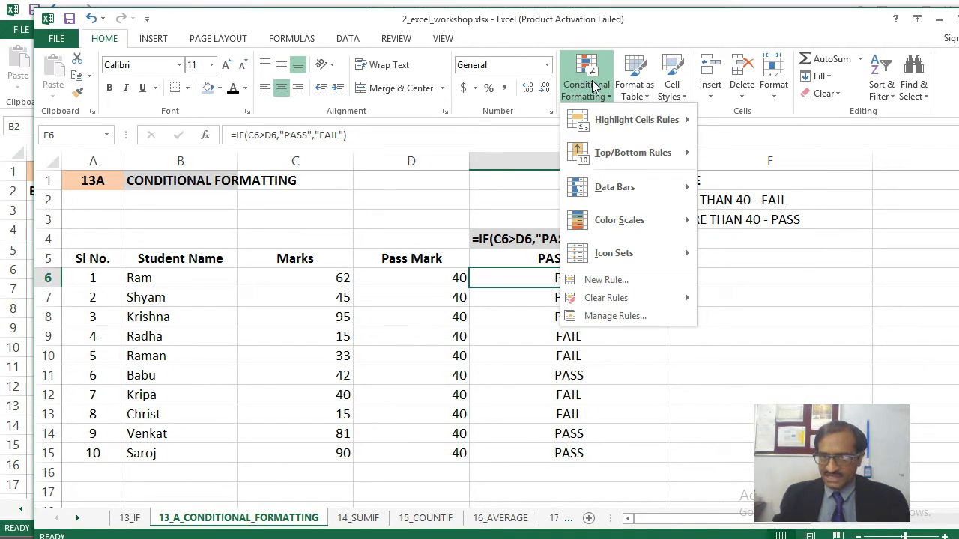
pyautogui.moveTo(620, 125)
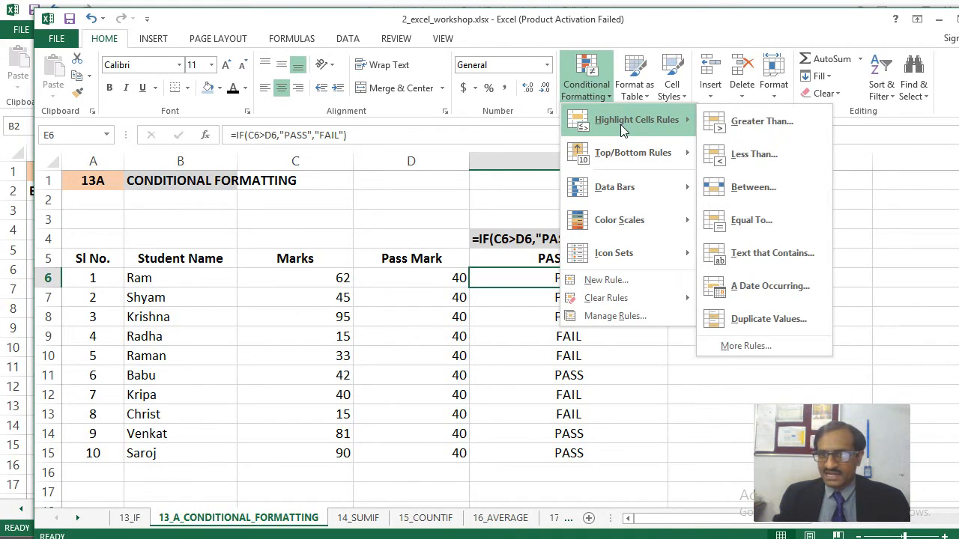
pyautogui.click(766, 255)
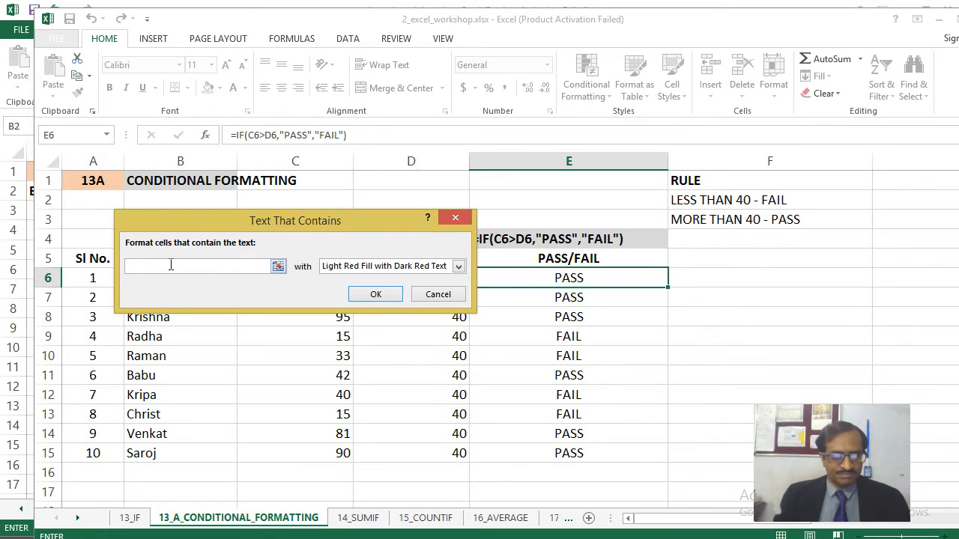
pyautogui.write('PASS')
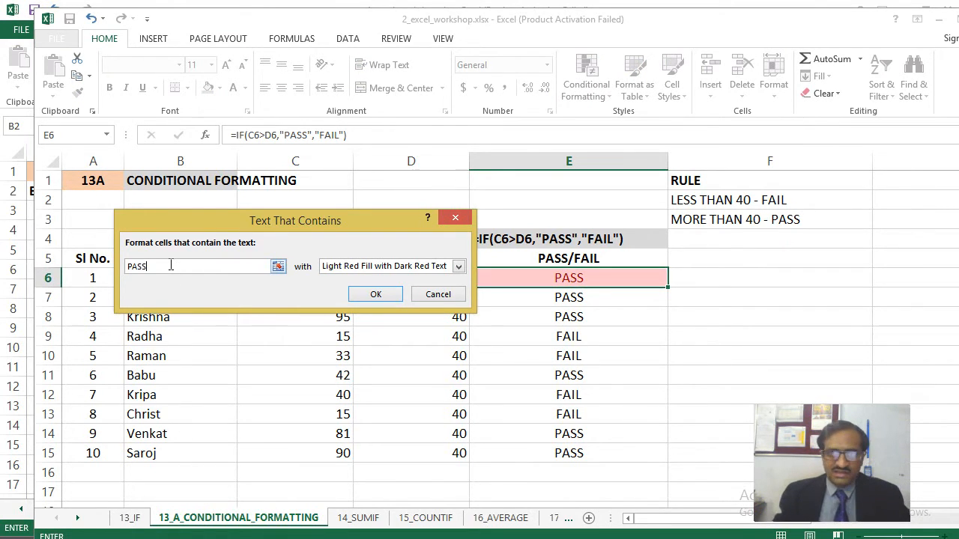
pyautogui.click(458, 267)
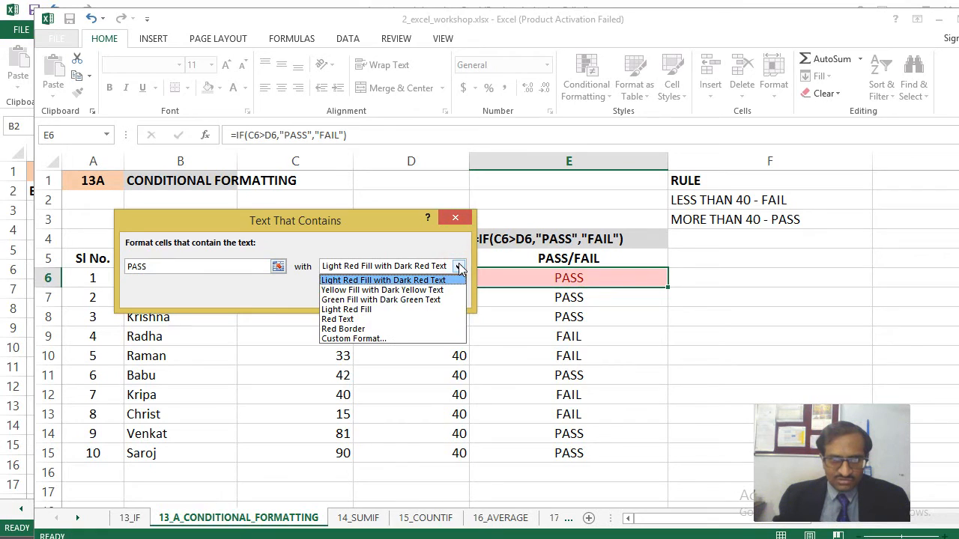
pyautogui.click(410, 299)
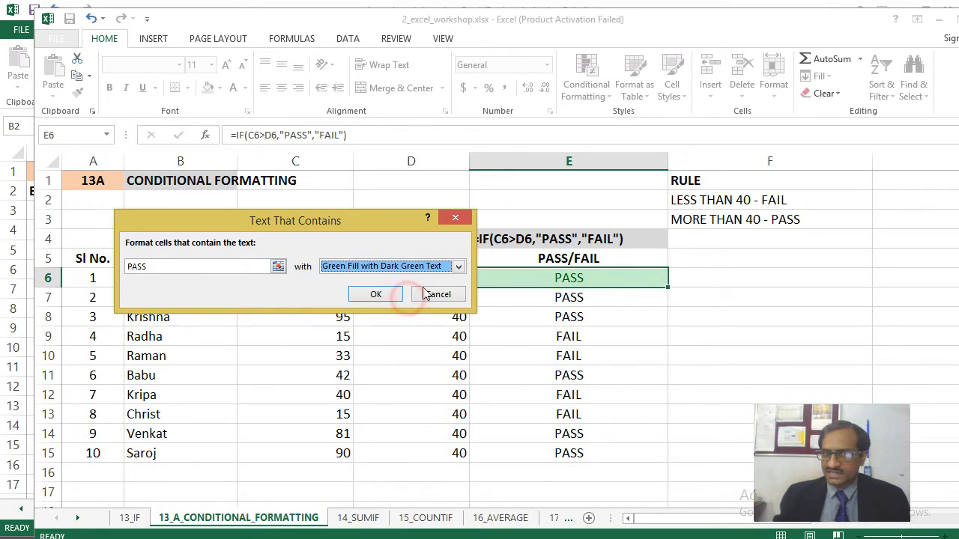
pyautogui.click(380, 294)
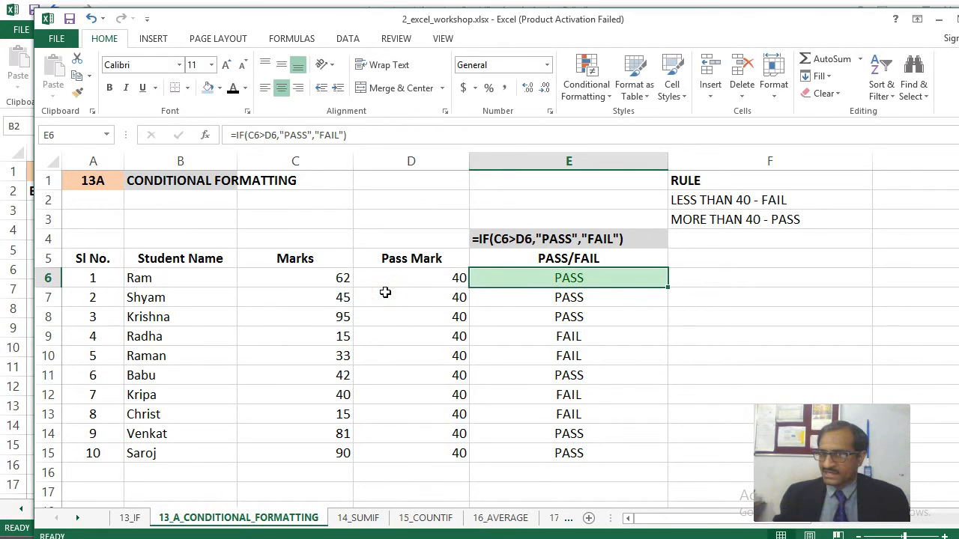
# - Start a second text-contains highlighting rule on E6 for FAIL, using a custom format with a red fill
pyautogui.click(587, 72)
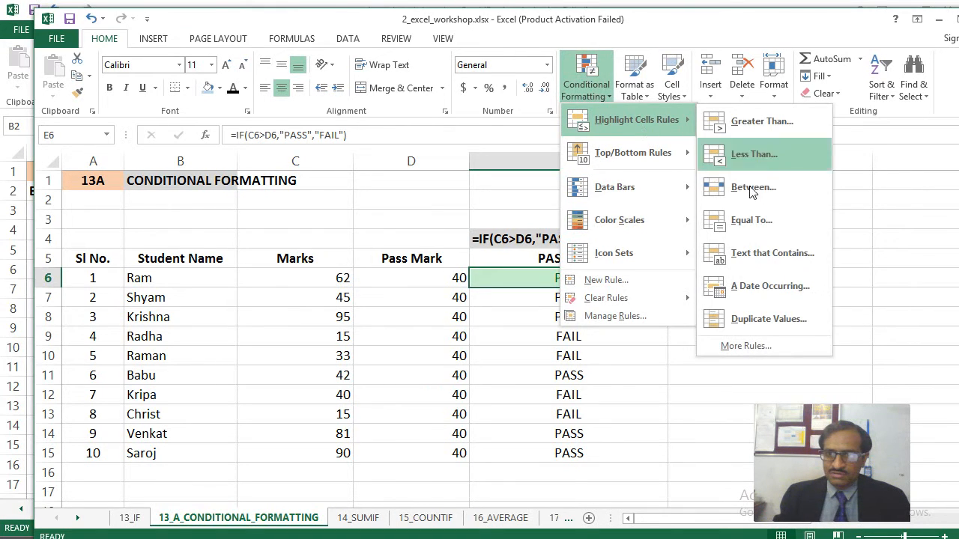
pyautogui.click(760, 252)
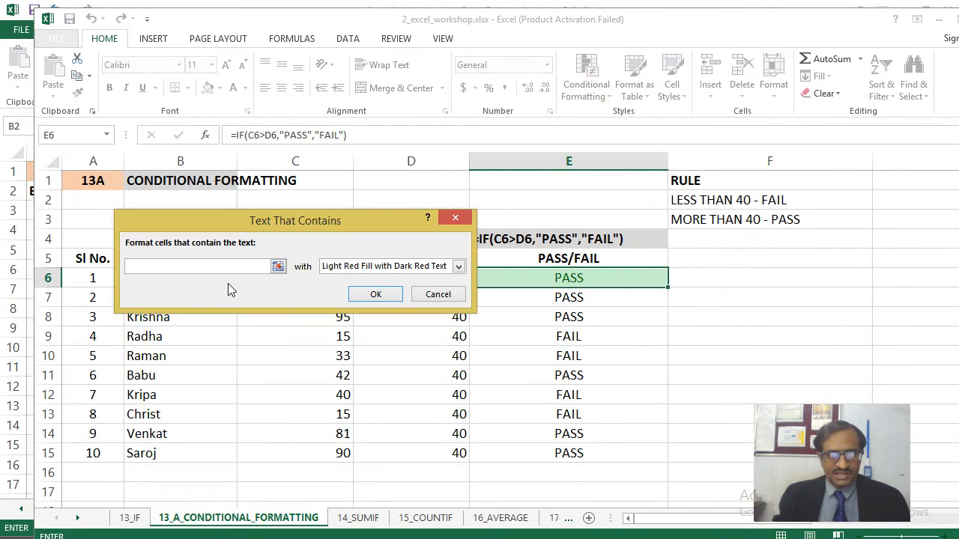
pyautogui.write('FAIL')
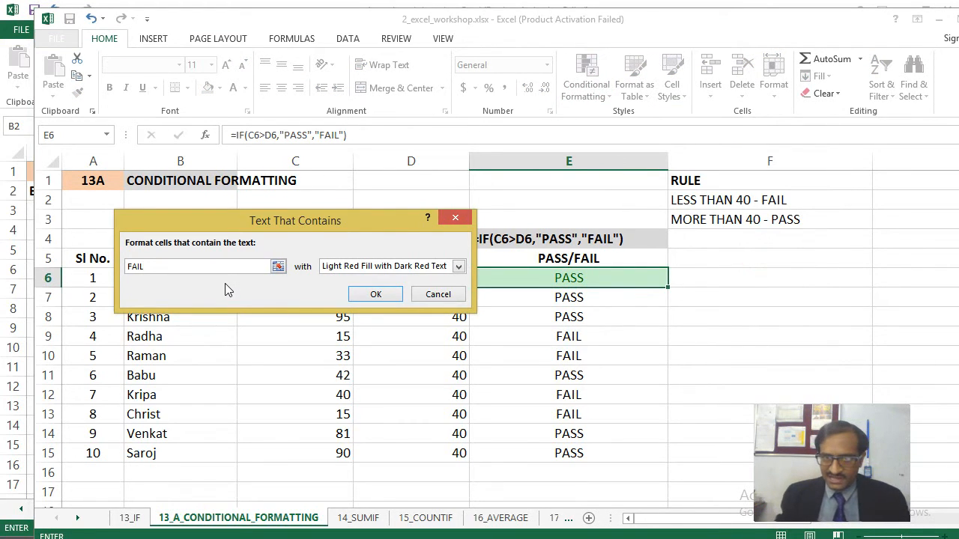
pyautogui.click(447, 266)
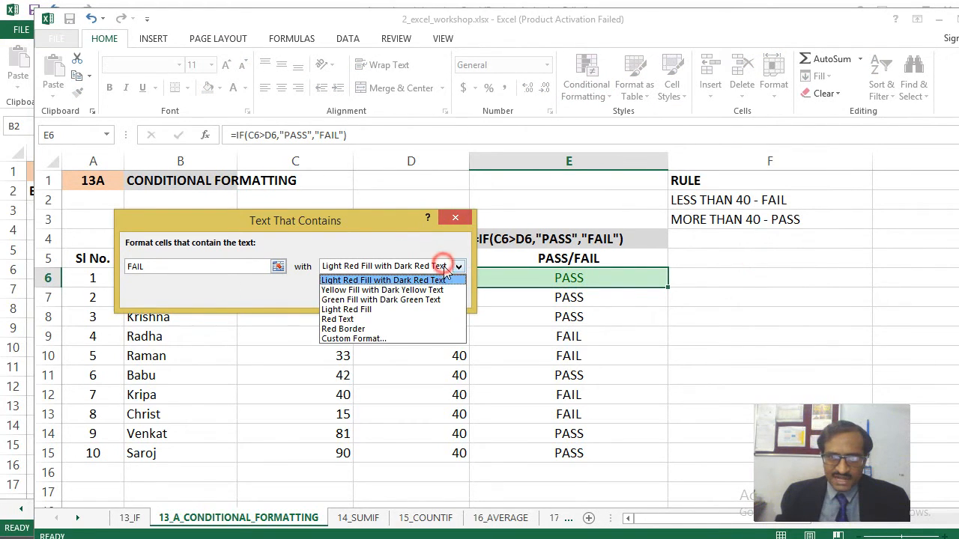
pyautogui.click(396, 277)
pyautogui.click(420, 268)
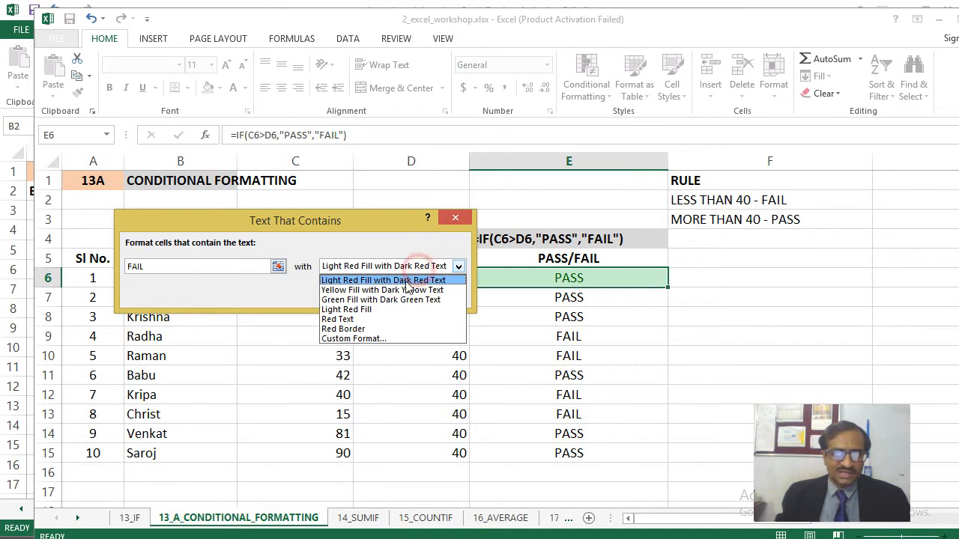
pyautogui.click(420, 267)
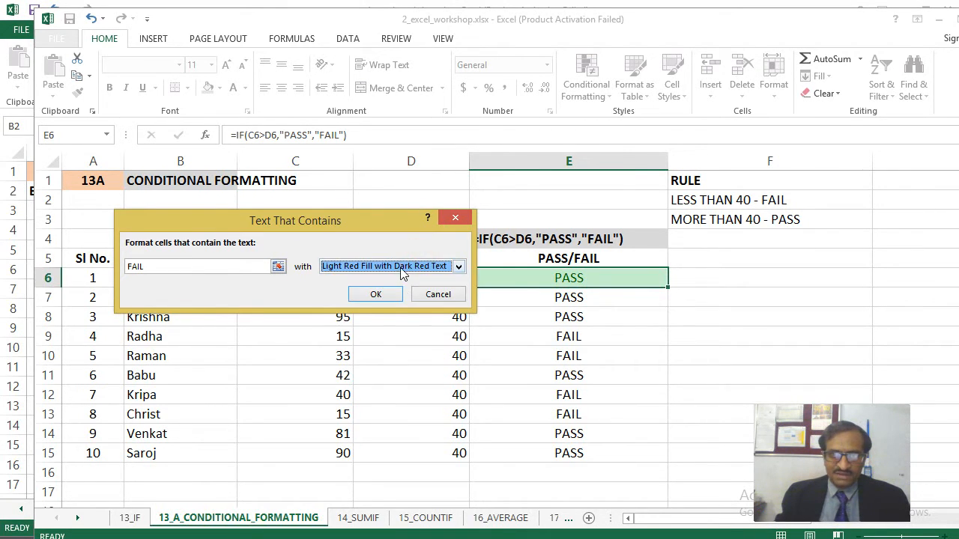
pyautogui.click(419, 267)
pyautogui.click(355, 339)
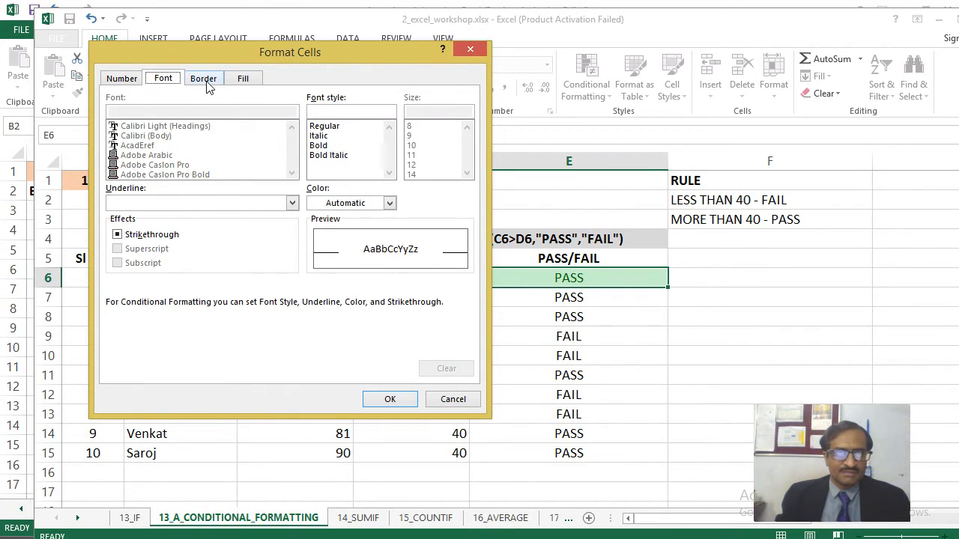
pyautogui.click(243, 78)
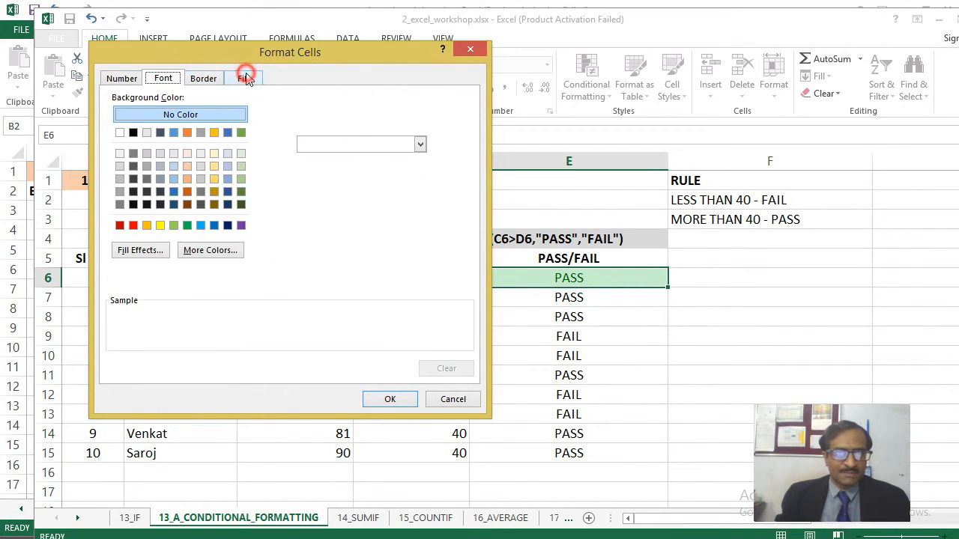
pyautogui.click(133, 225)
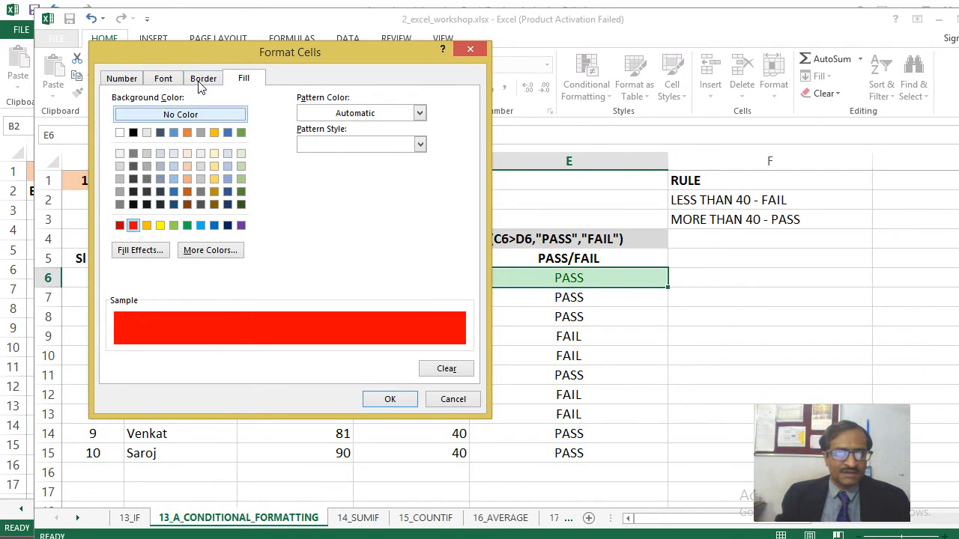
# - Set the FAIL rule's custom font to bold white and apply the rule to E6
pyautogui.click(162, 81)
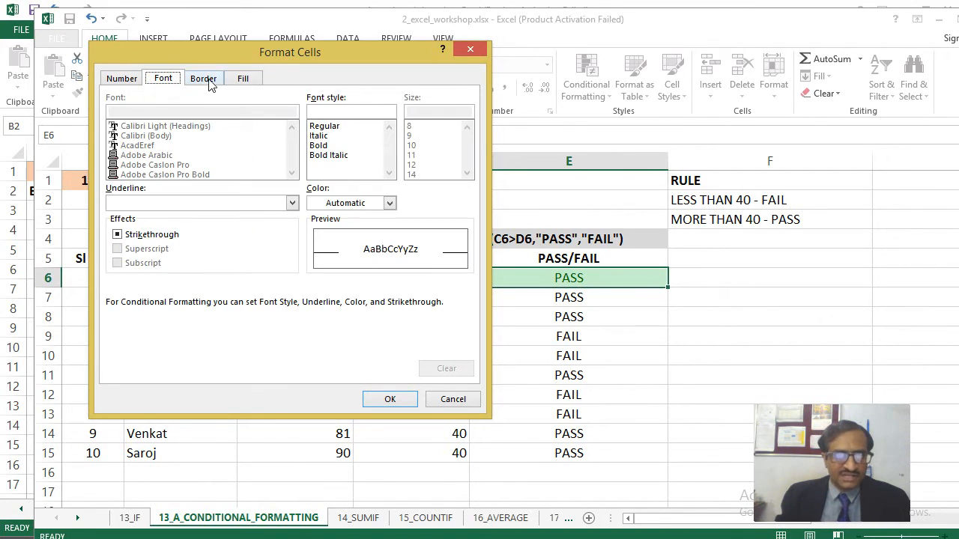
pyautogui.click(132, 78)
pyautogui.click(158, 79)
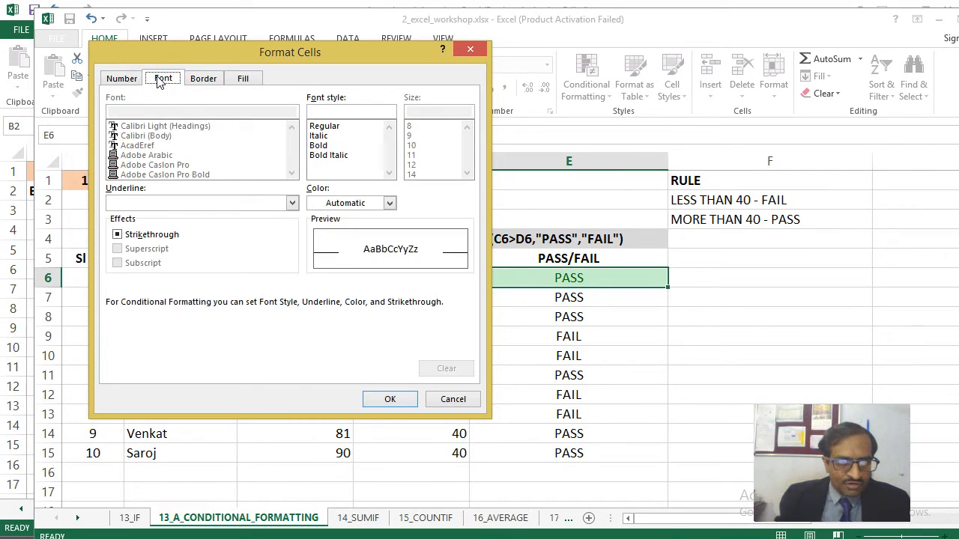
pyautogui.click(355, 206)
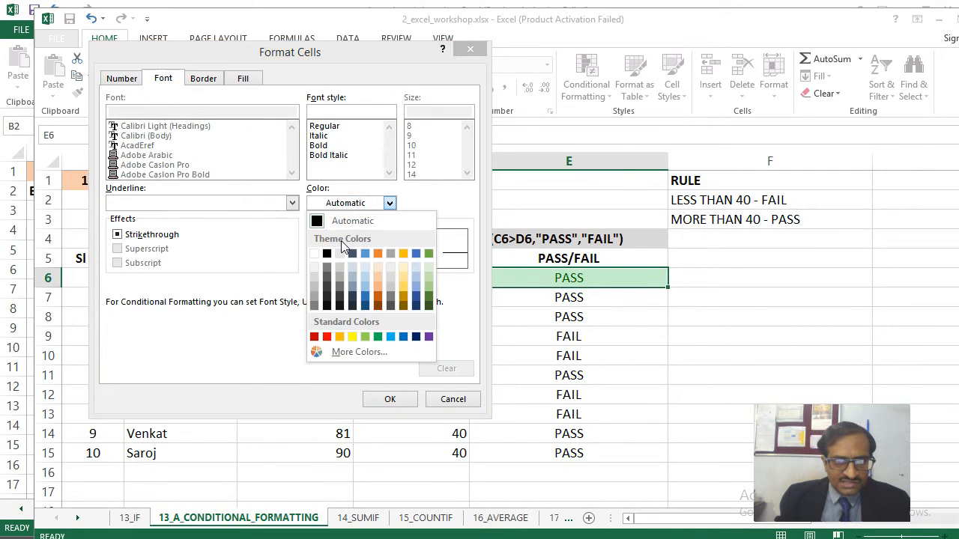
pyautogui.click(314, 253)
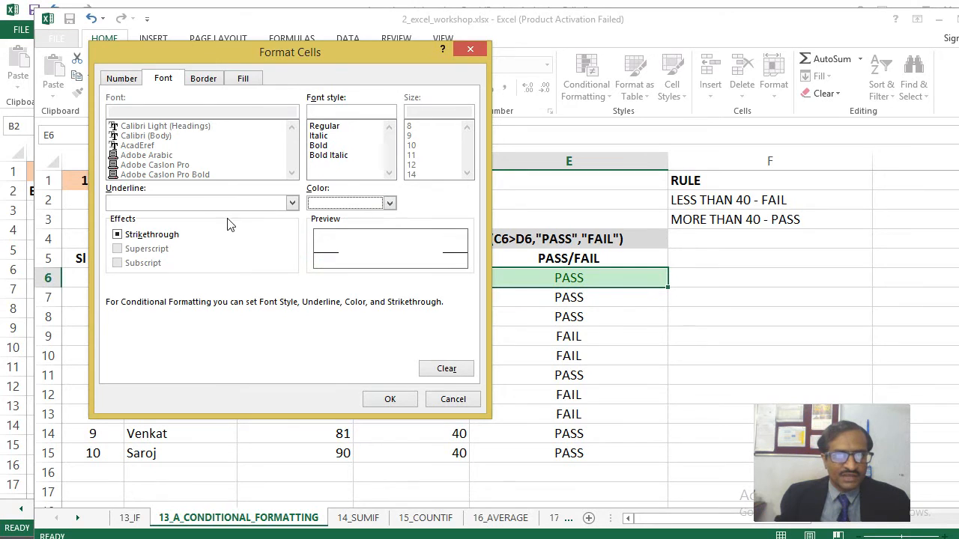
pyautogui.click(322, 146)
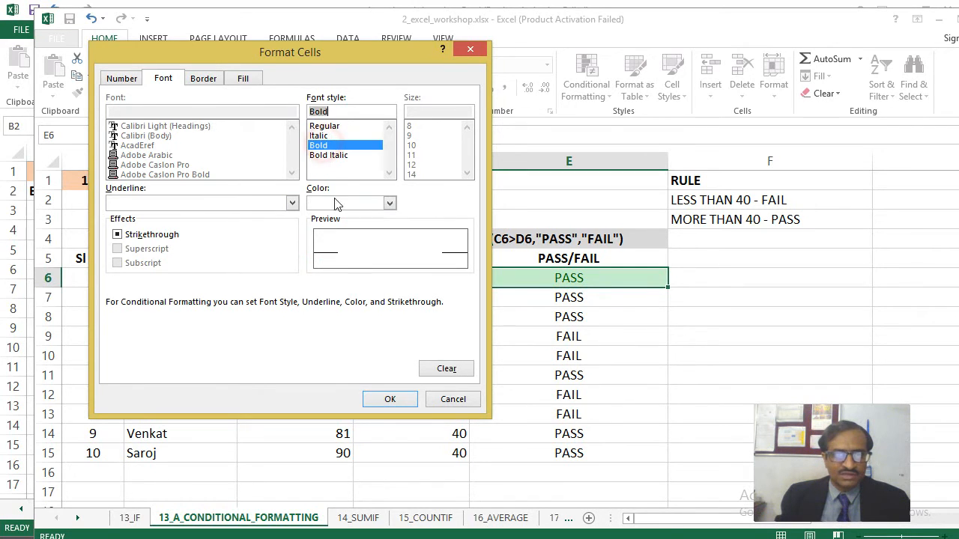
pyautogui.click(389, 398)
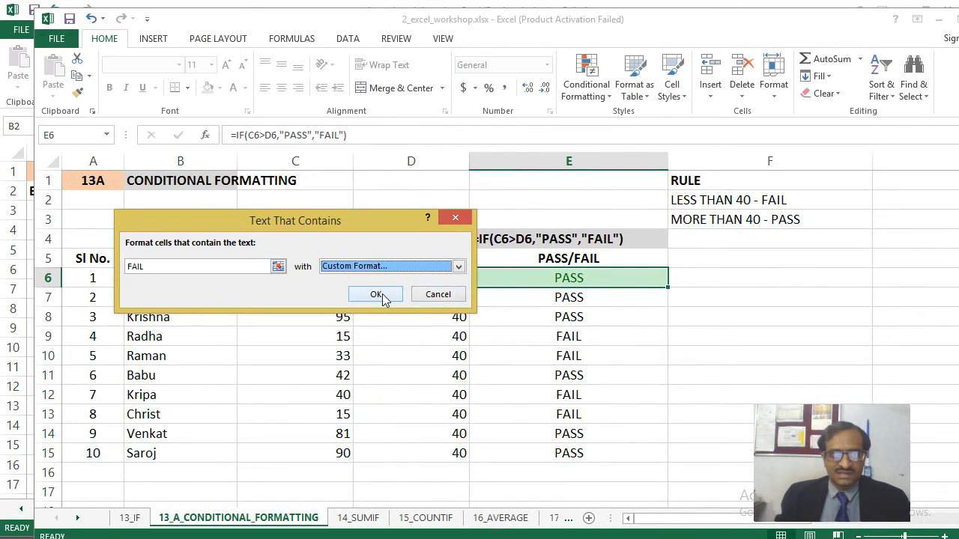
pyautogui.click(376, 294)
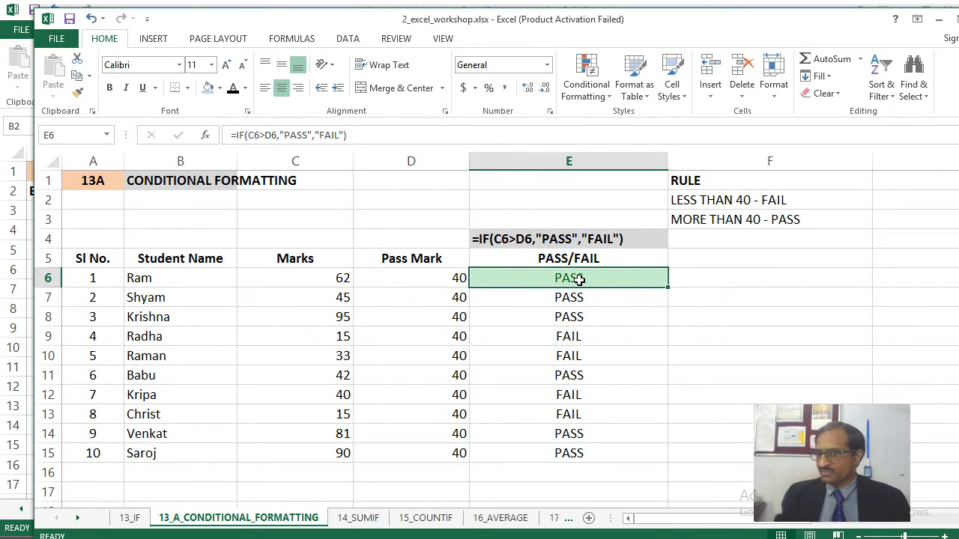
# - Fill E6 with its conditional formatting rules down through E15
pyautogui.moveTo(599, 274); pyautogui.dragTo(581, 455)
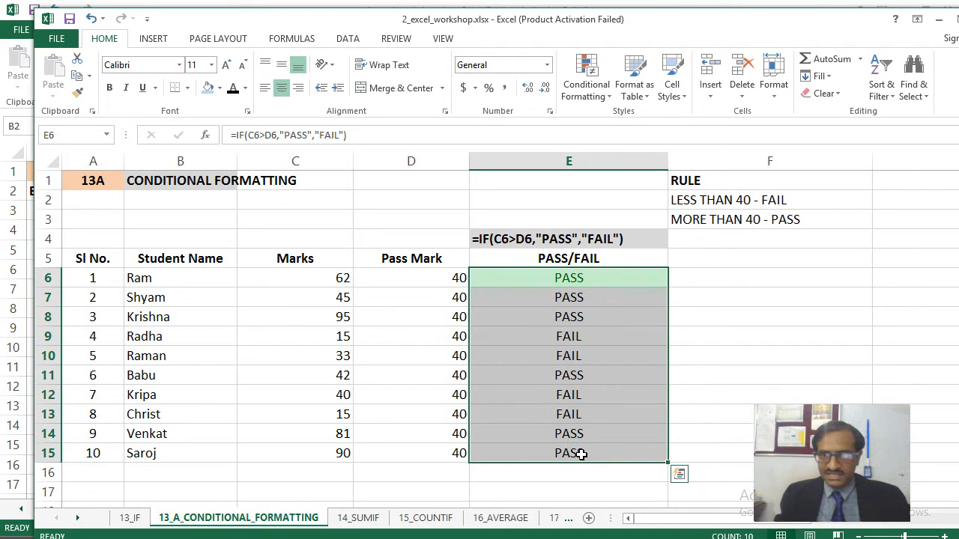
pyautogui.click(592, 341)
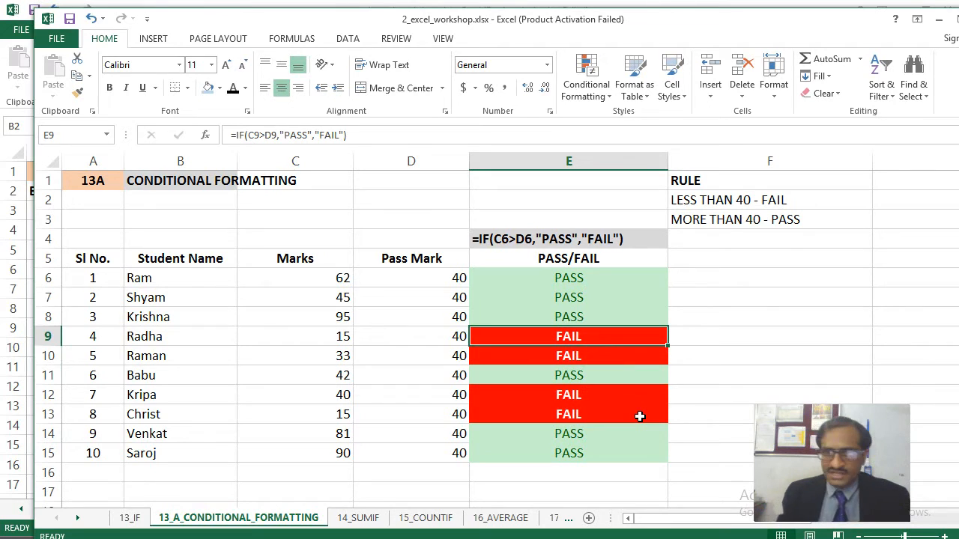
# - Review the available conditional formatting rule types and inspect the rules applied to the selected result cell in the Rules Manager
pyautogui.click(591, 80)
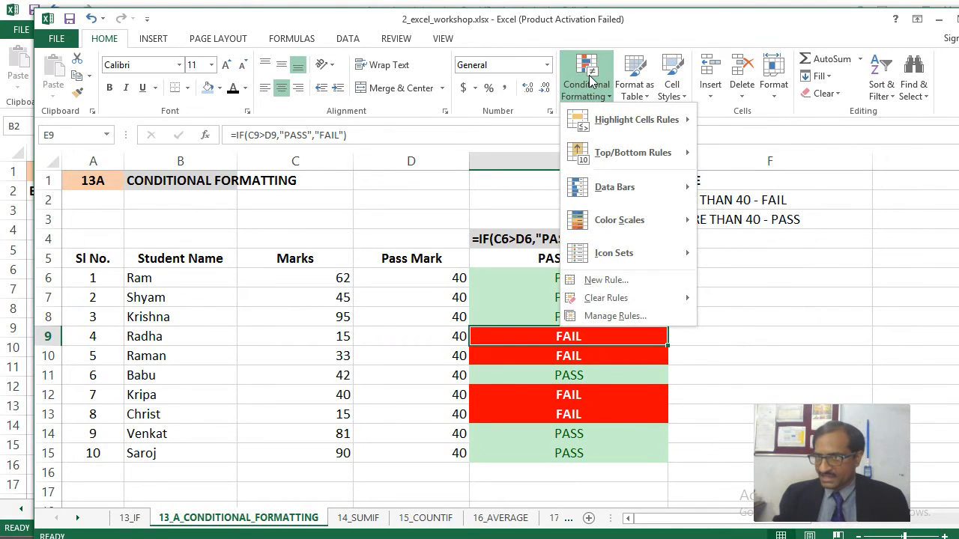
pyautogui.moveTo(651, 126)
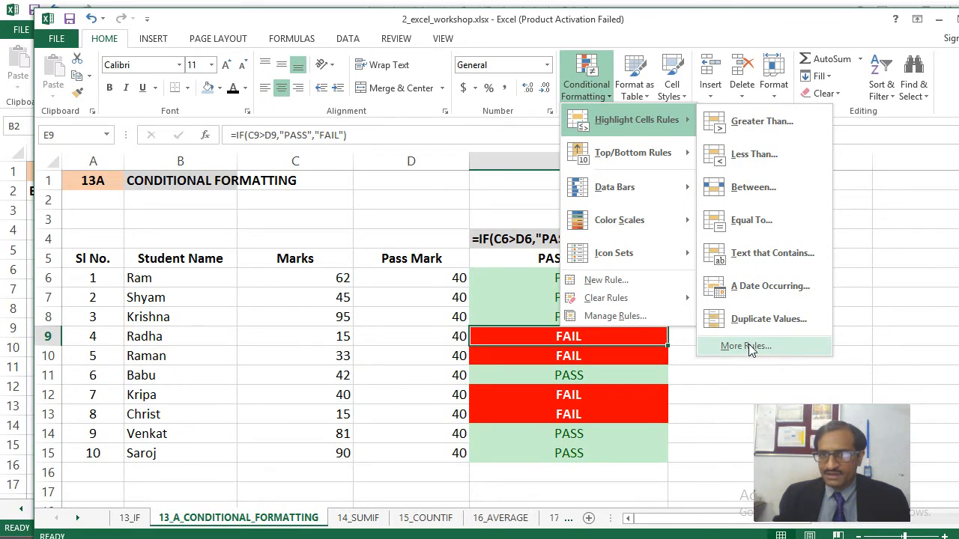
pyautogui.moveTo(681, 152)
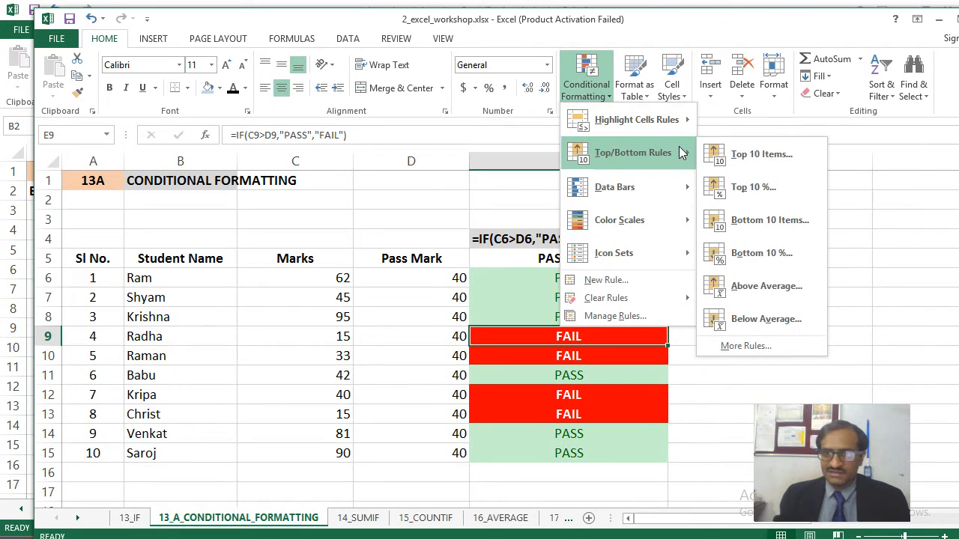
pyautogui.click(619, 317)
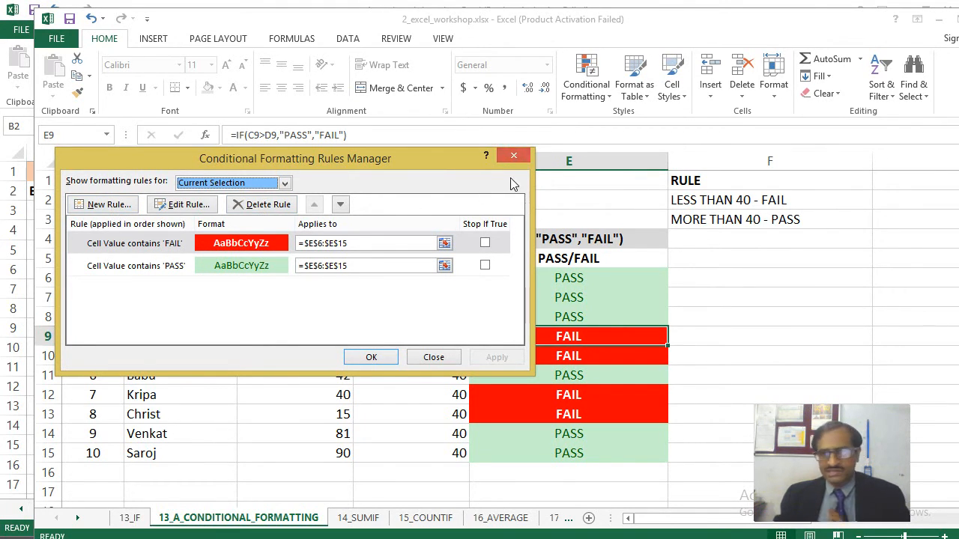
pyautogui.click(518, 161)
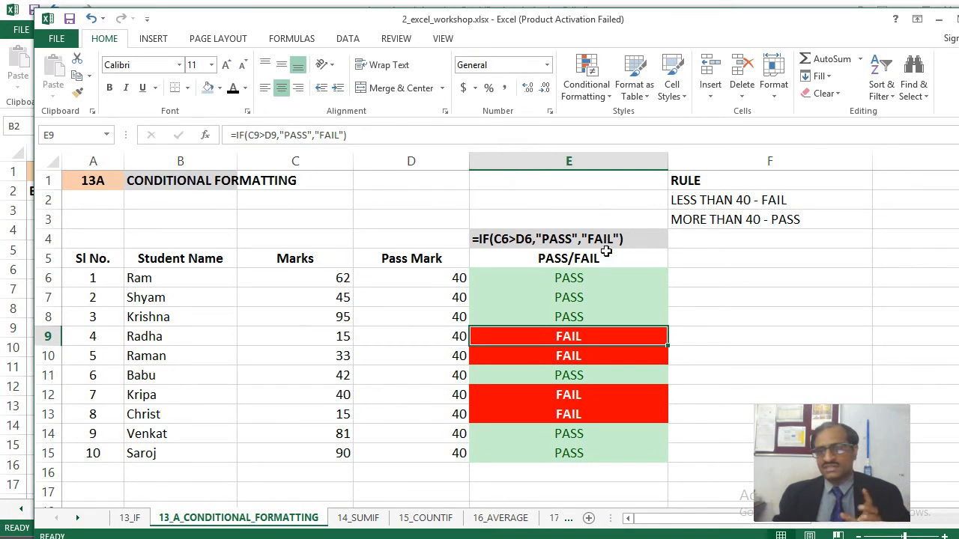
pyautogui.click(626, 312)
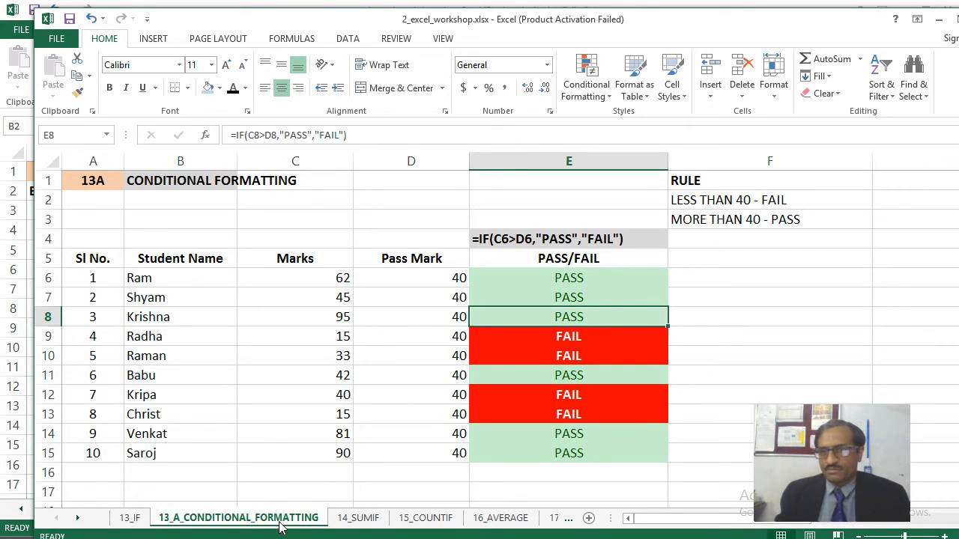
# - Switch to the 14_SUMIF sheet and go through the dates and the Item Received entries
pyautogui.click(366, 519)
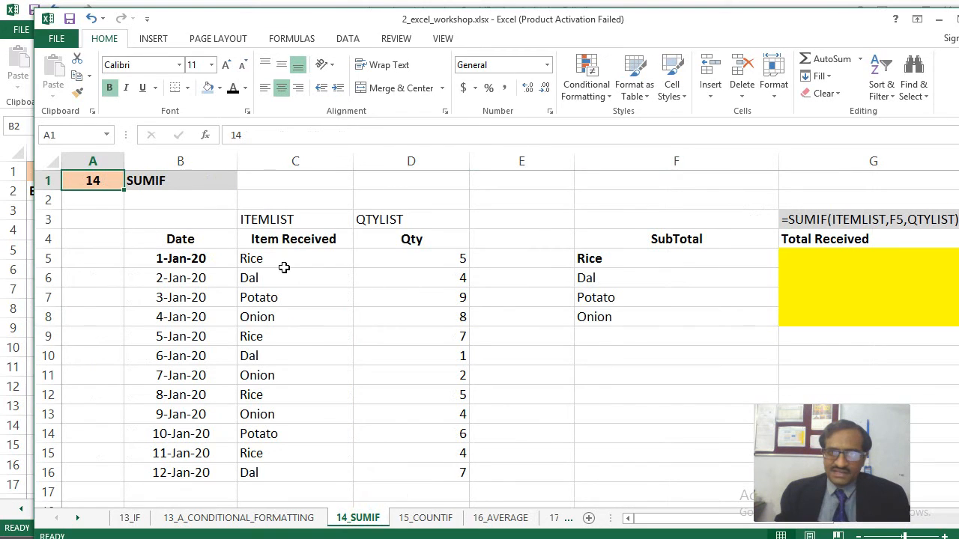
pyautogui.click(221, 260)
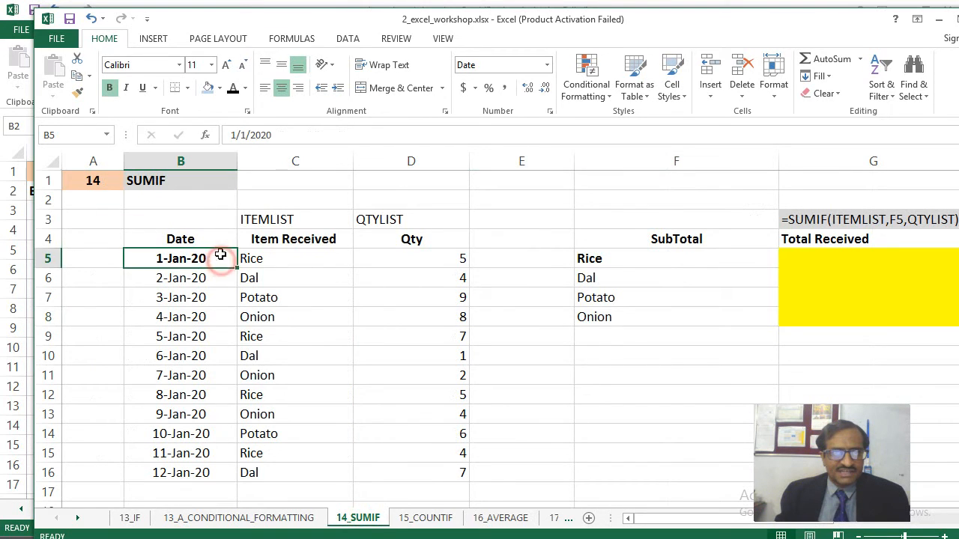
pyautogui.click(301, 255)
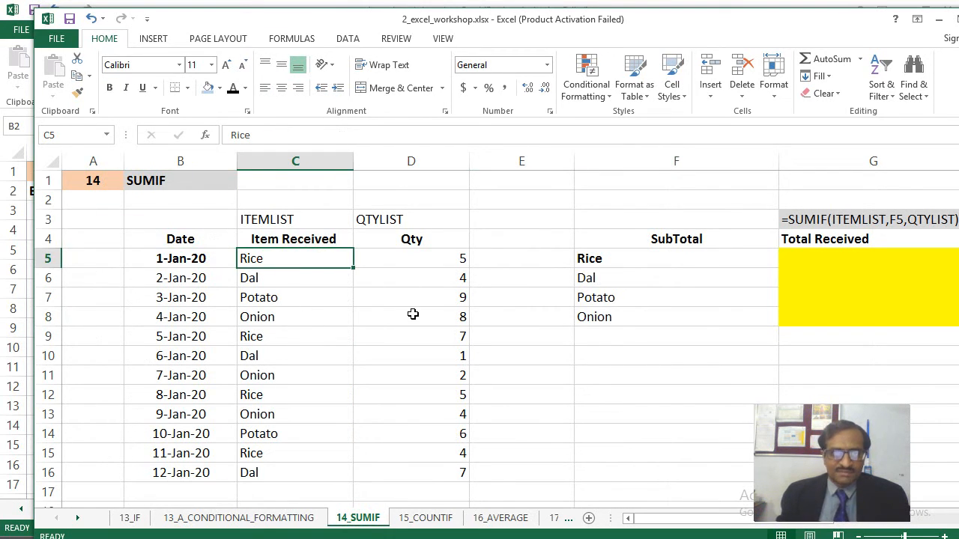
pyautogui.press('Down')
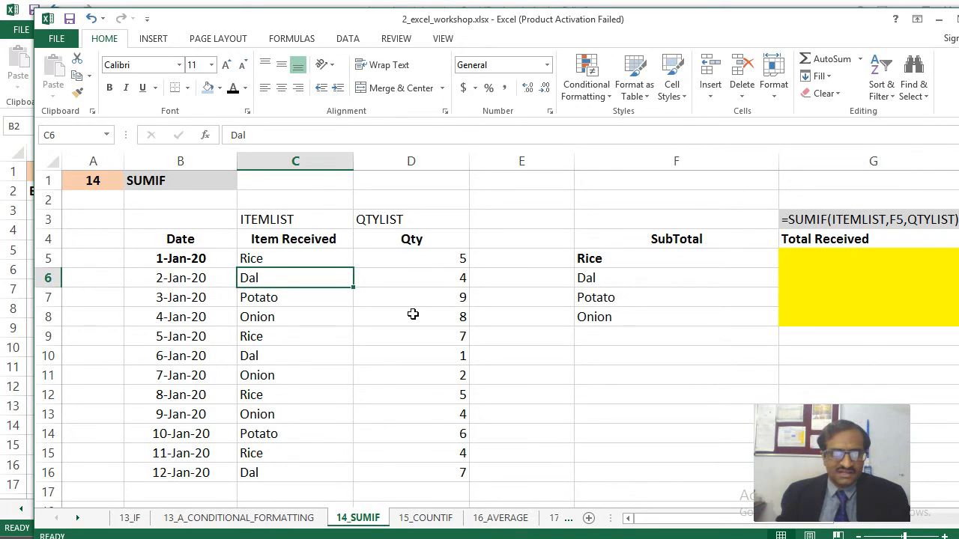
pyautogui.press('Down')
pyautogui.press('Down')
pyautogui.press('Down')
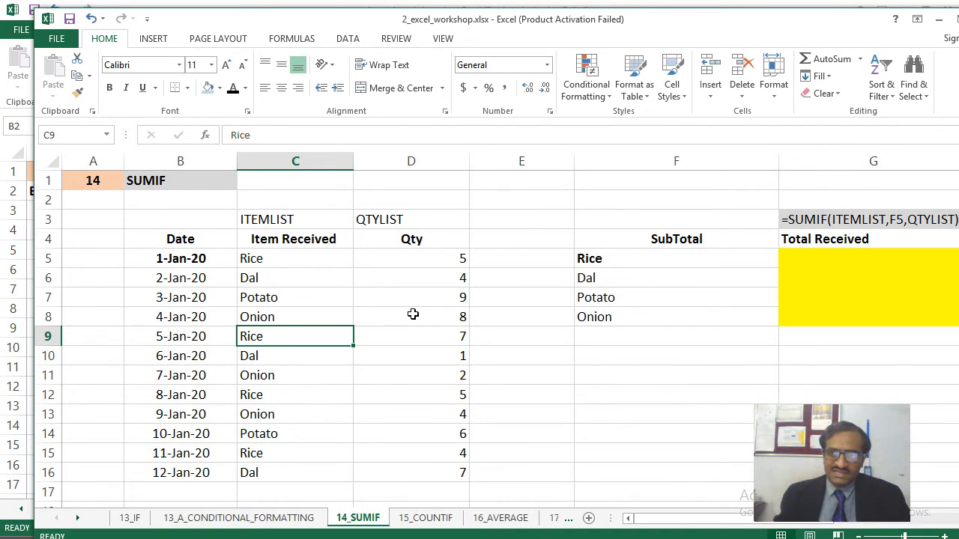
# - Examine the SubTotal item list and the Total Received column alongside the dated item and quantity records
pyautogui.press('Right')
pyautogui.press('Right')
pyautogui.press('Right')
pyautogui.press('Up')
pyautogui.press('Up')
pyautogui.press('Up')
pyautogui.press('Up')
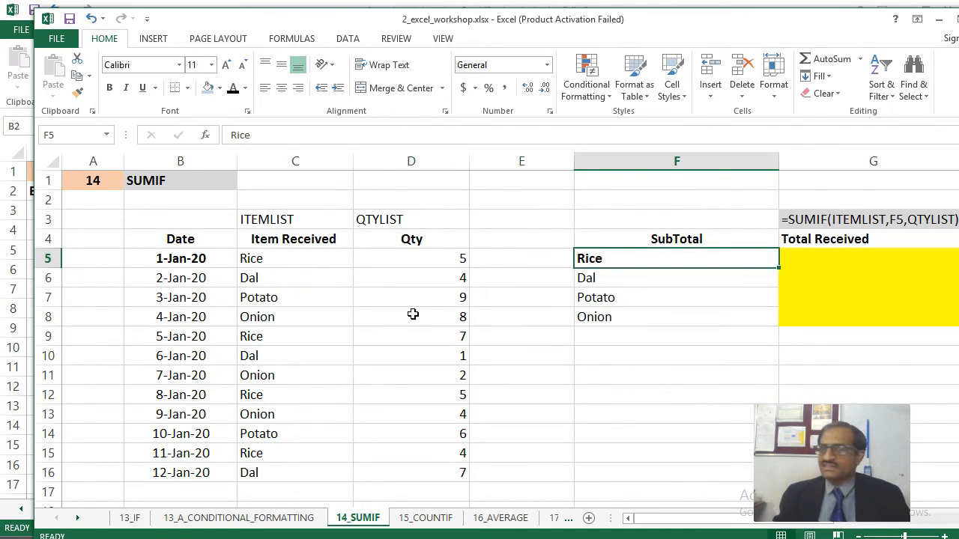
pyautogui.press('Right')
pyautogui.press('Left')
pyautogui.press('Left')
pyautogui.press('Right')
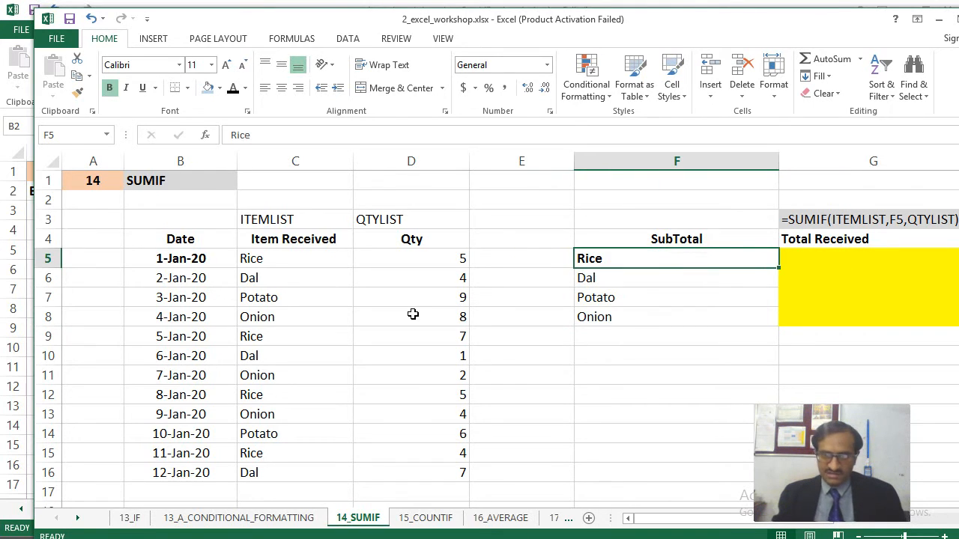
pyautogui.press('Left')
pyautogui.press('Left')
pyautogui.press('Left')
pyautogui.press('Left')
pyautogui.press('Down')
pyautogui.press('Down')
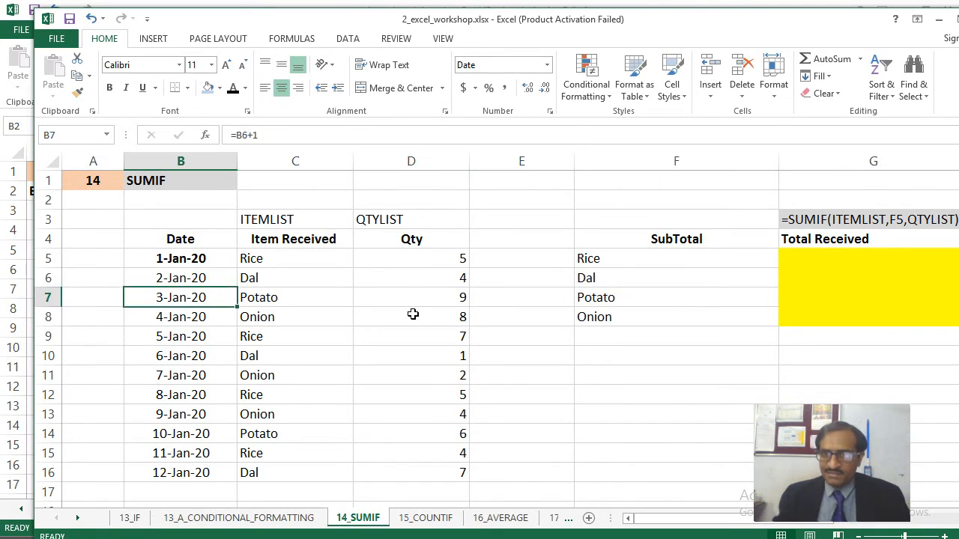
pyautogui.press('Down')
pyautogui.press('Right')
pyautogui.press('Right')
pyautogui.press('Right')
pyautogui.press('Right')
pyautogui.press('Right')
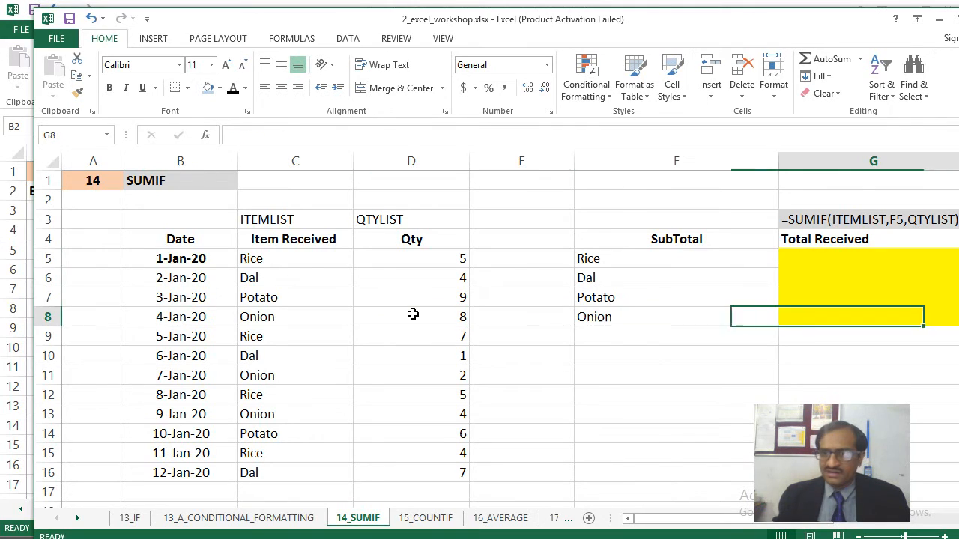
pyautogui.press('Up')
pyautogui.press('Up')
pyautogui.press('Up')
pyautogui.press('Right')
pyautogui.press('Up')
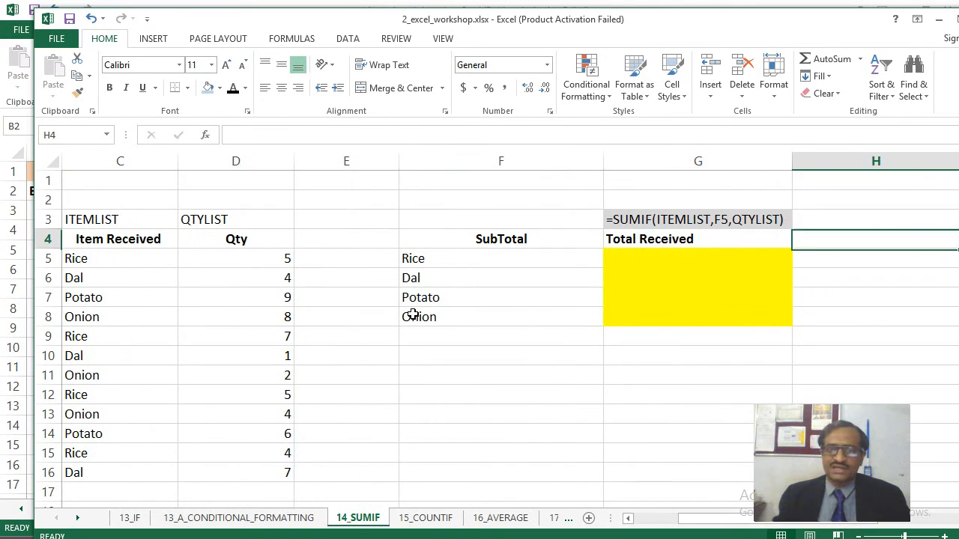
pyautogui.press('Left')
pyautogui.press('Down')
pyautogui.press('Left')
pyautogui.press('Left')
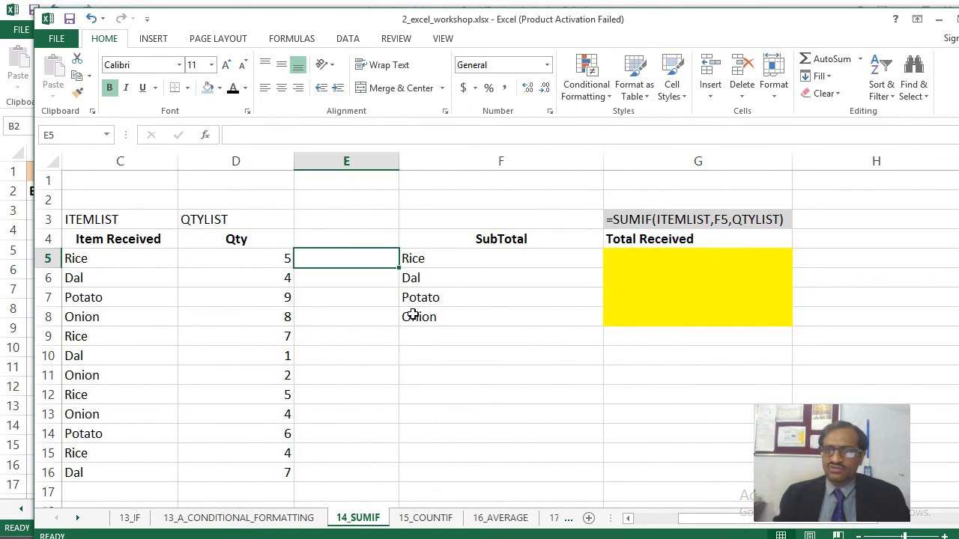
pyautogui.press('Left')
pyautogui.press('Left')
pyautogui.press('Left')
pyautogui.press('Left')
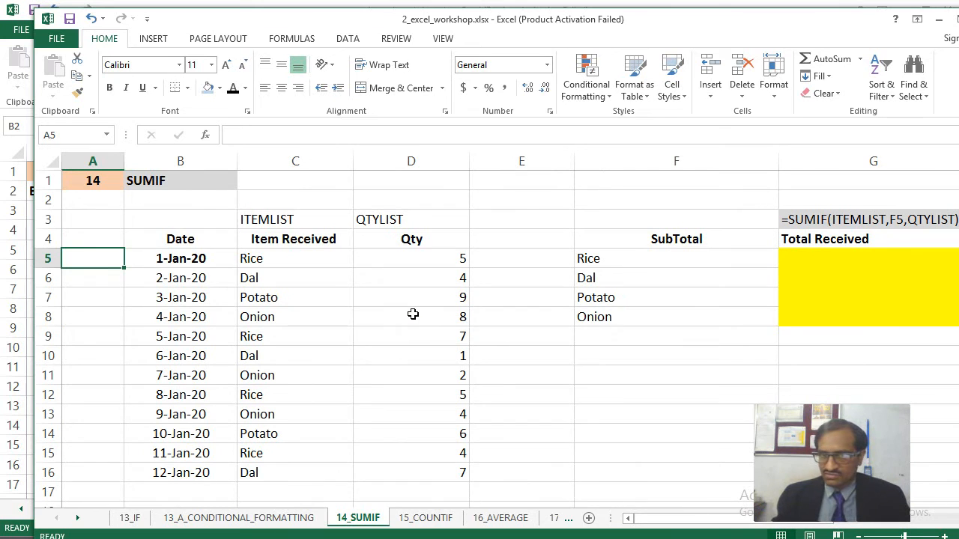
# - Check the named ranges by selecting C5:C16 for ITEMLIST and D5:D16 for QTYLIST
pyautogui.press('Right')
pyautogui.press('Right')
pyautogui.press('Up')
pyautogui.press('Up')
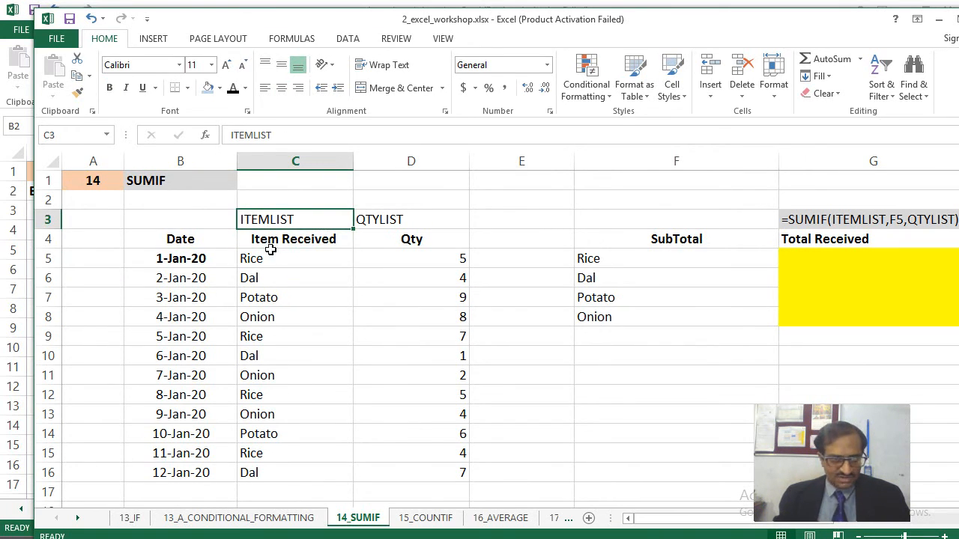
pyautogui.moveTo(273, 254); pyautogui.dragTo(277, 460)
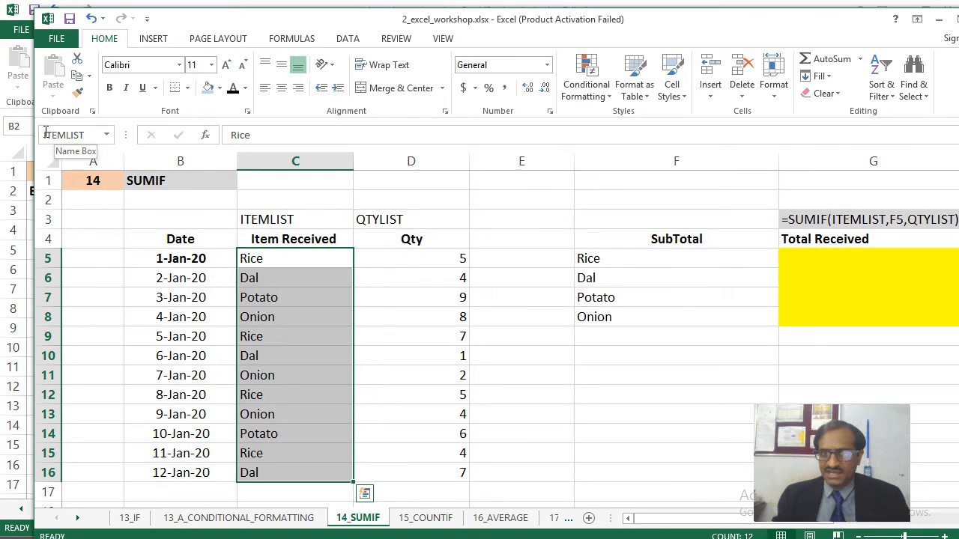
pyautogui.moveTo(504, 255); pyautogui.dragTo(519, 444)
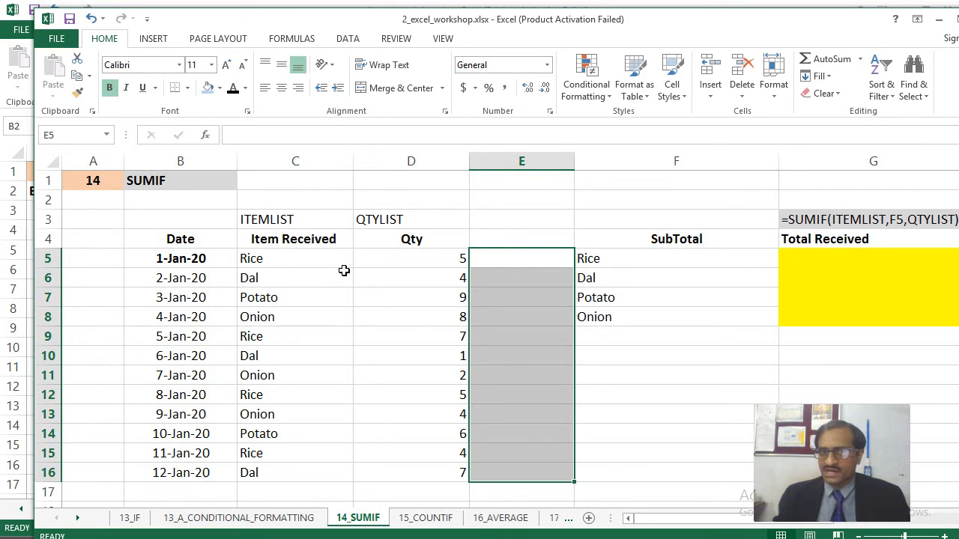
pyautogui.moveTo(273, 258); pyautogui.dragTo(289, 473)
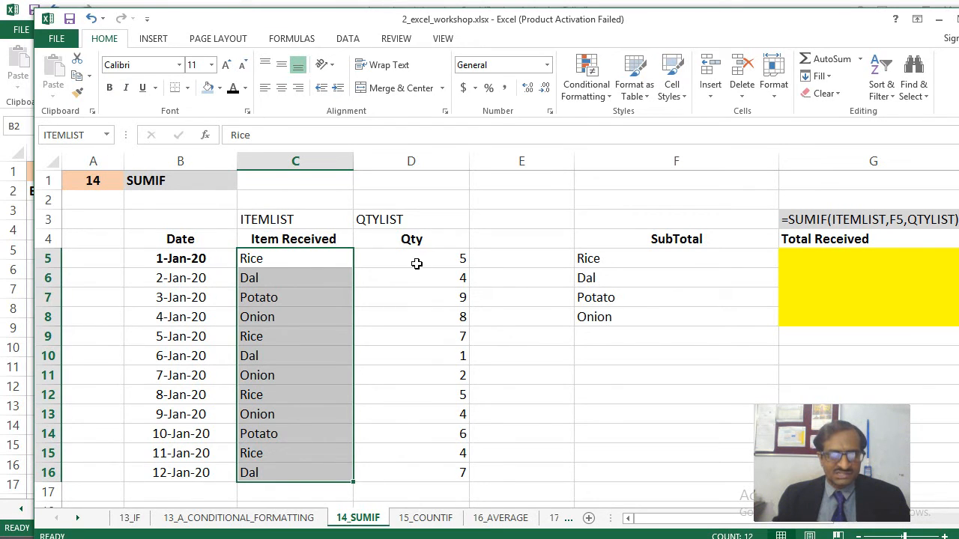
pyautogui.moveTo(434, 256); pyautogui.dragTo(449, 471)
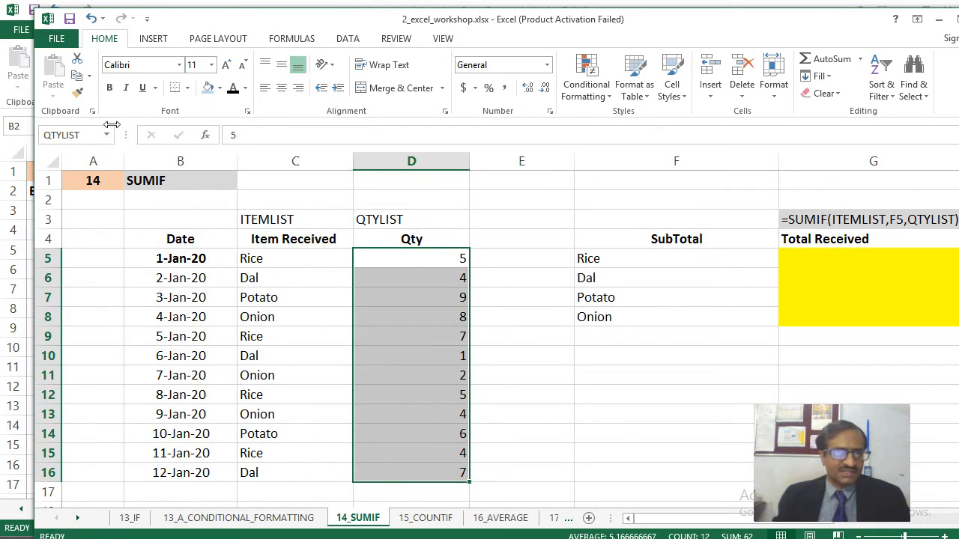
pyautogui.click(278, 317)
pyautogui.moveTo(278, 253); pyautogui.dragTo(292, 182)
pyautogui.click(287, 214)
pyautogui.hotkey('ctrl', 'Up')
pyautogui.hotkey('ctrl', 'Up')
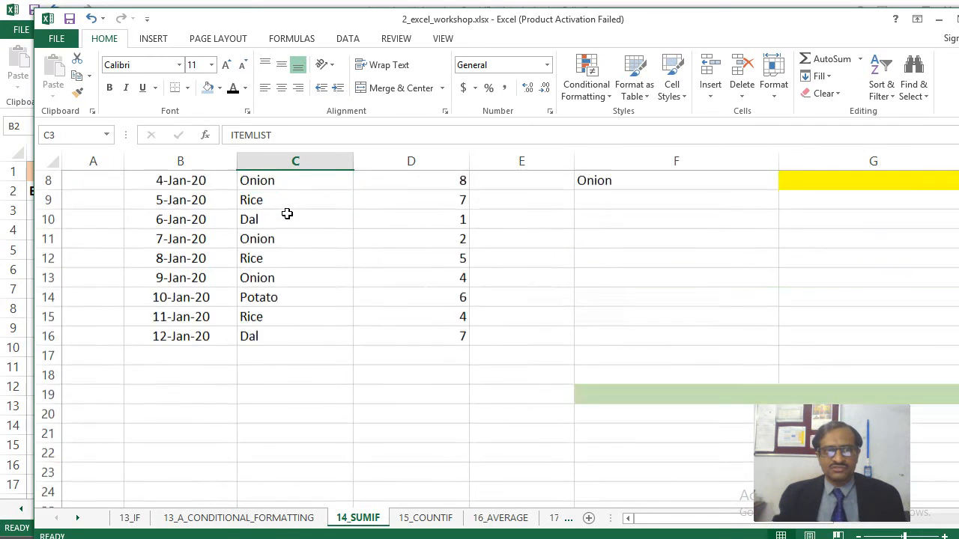
# - Enter =SUMIF(ITEMLIST,F5,QTYLIST) in G5 to total the quantity received for Rice
pyautogui.click(287, 215)
pyautogui.press('Right')
pyautogui.press('Right')
pyautogui.press('Right')
pyautogui.press('Right')
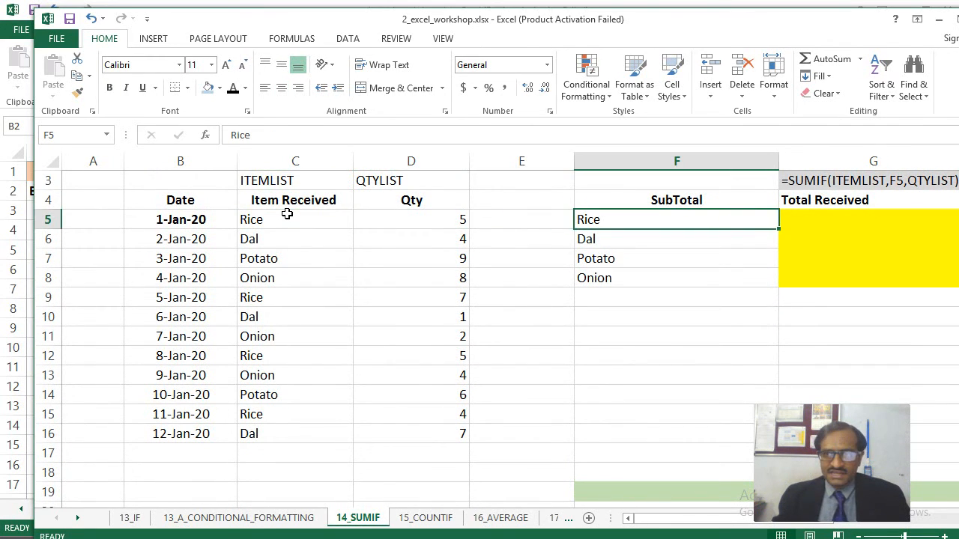
pyautogui.press('Right')
pyautogui.press('Left')
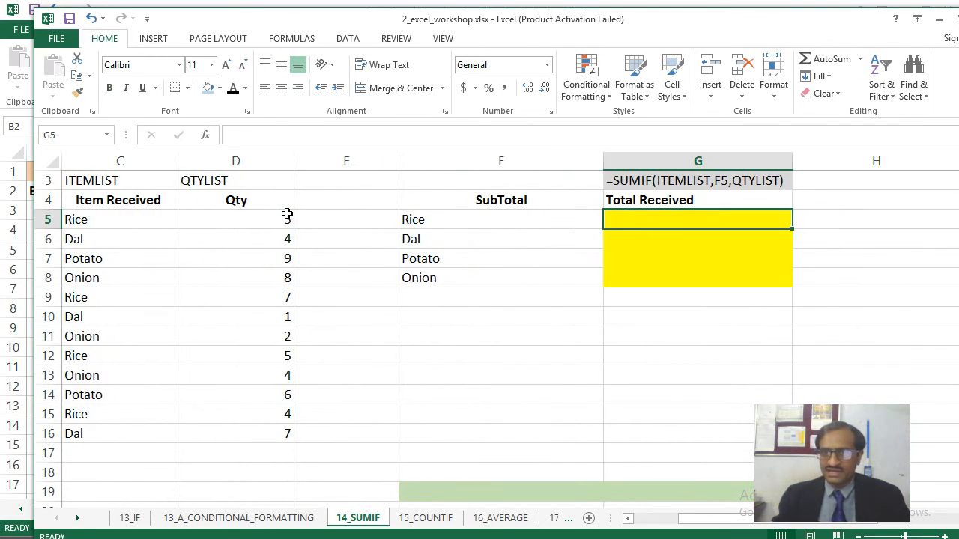
pyautogui.write('=SUM')
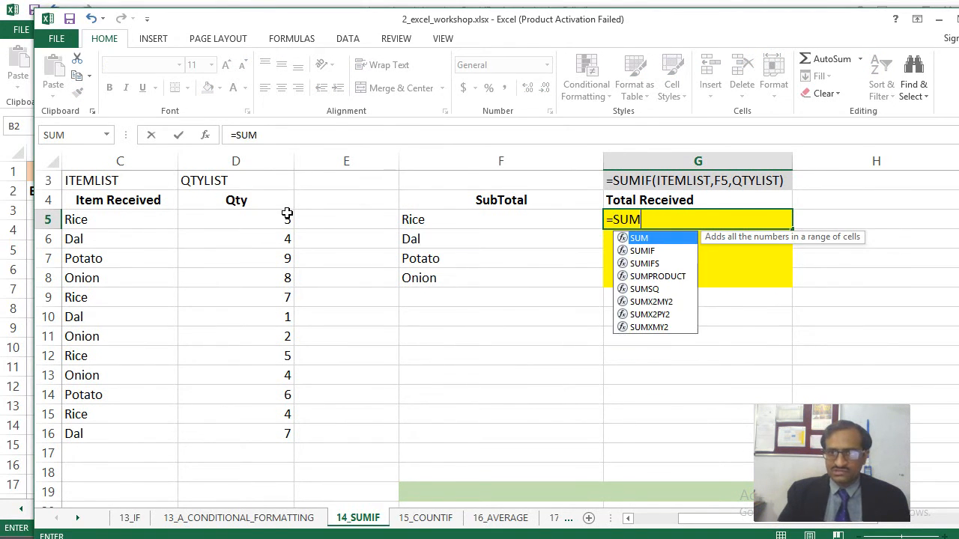
pyautogui.write('IF(')
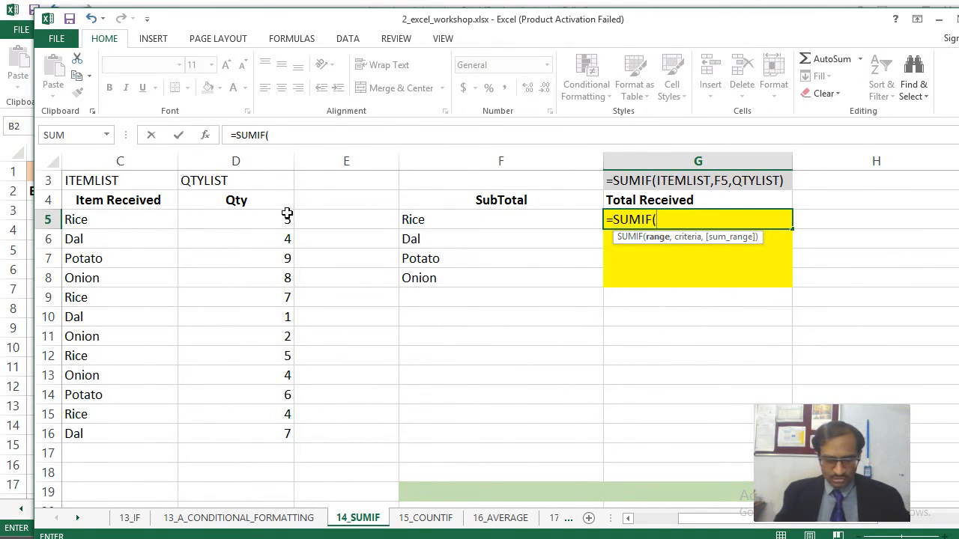
pyautogui.write('ITEMLIST')
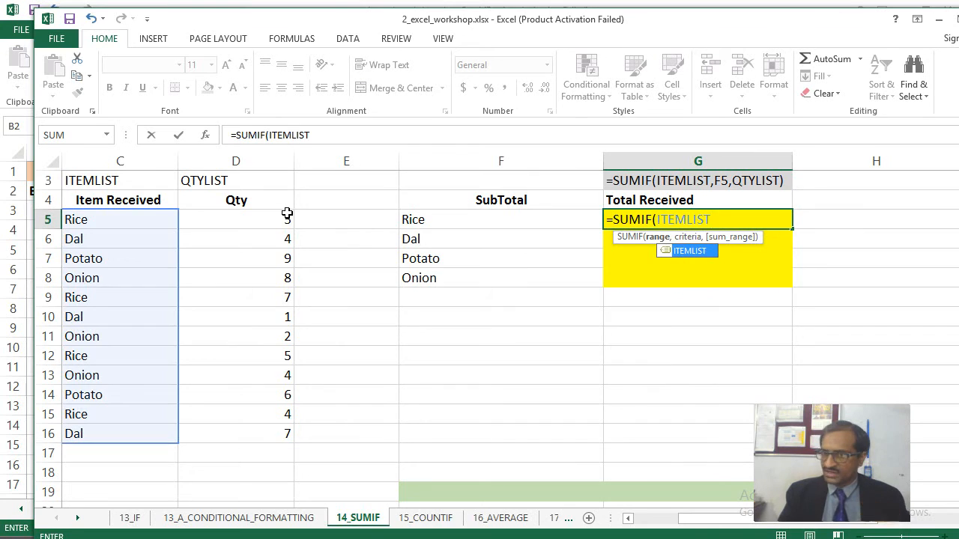
pyautogui.write(',')
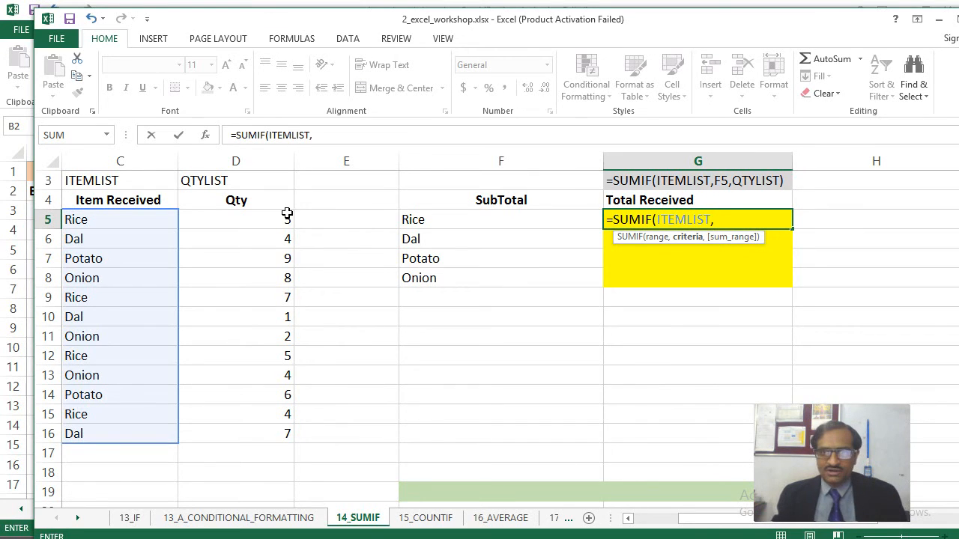
pyautogui.click(415, 220)
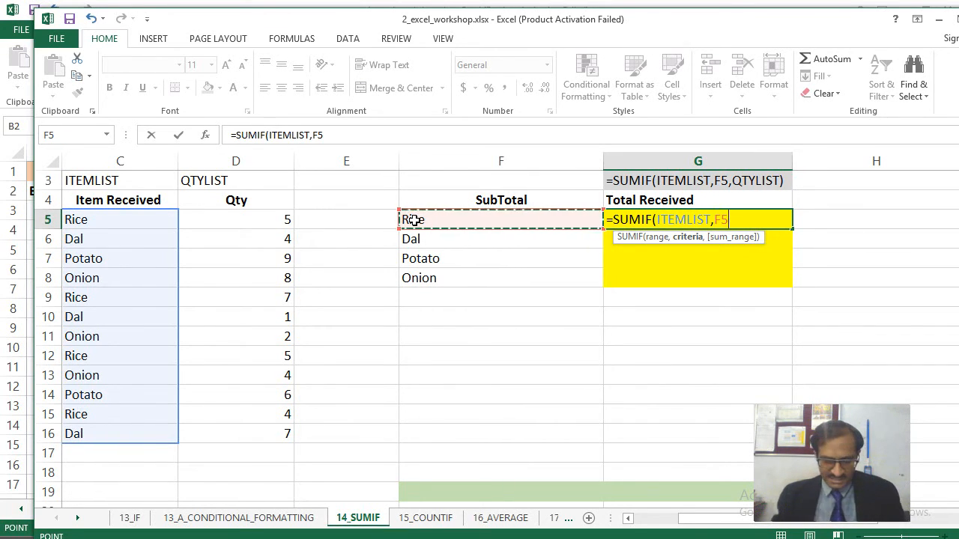
pyautogui.write(',')
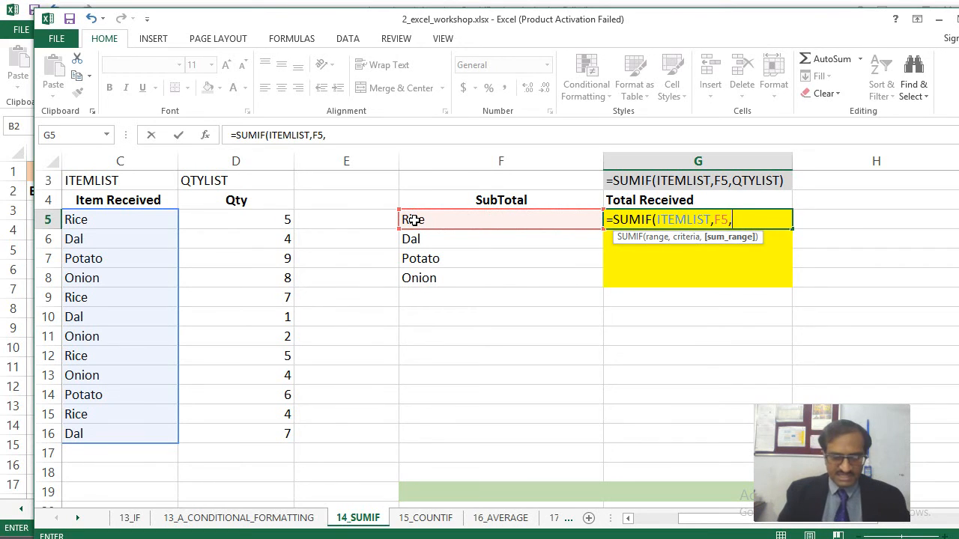
pyautogui.write('QTYLIST')
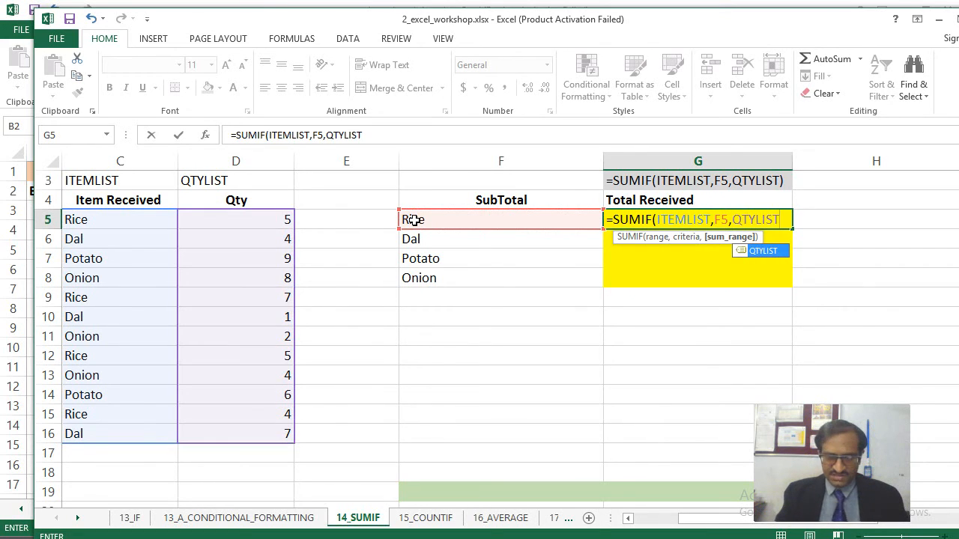
pyautogui.write(')')
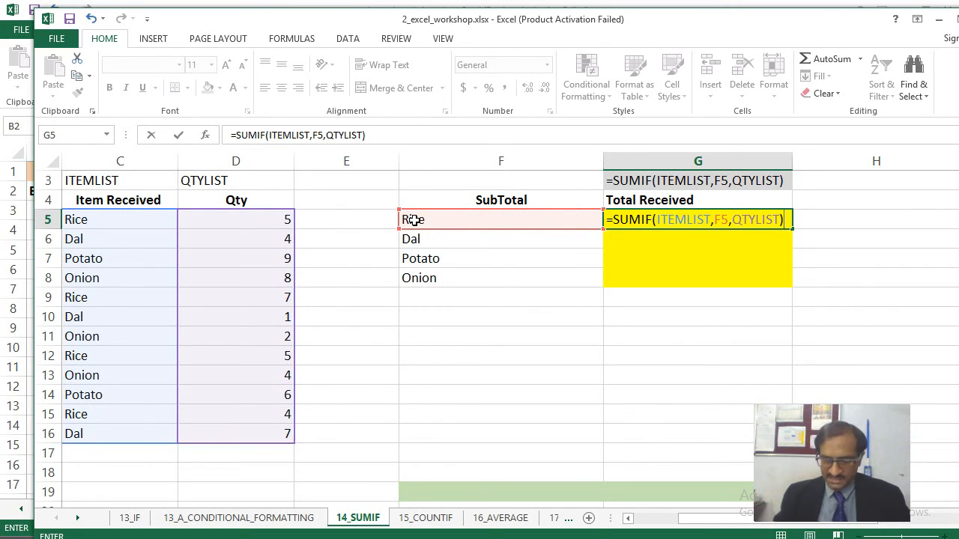
pyautogui.press('Return')
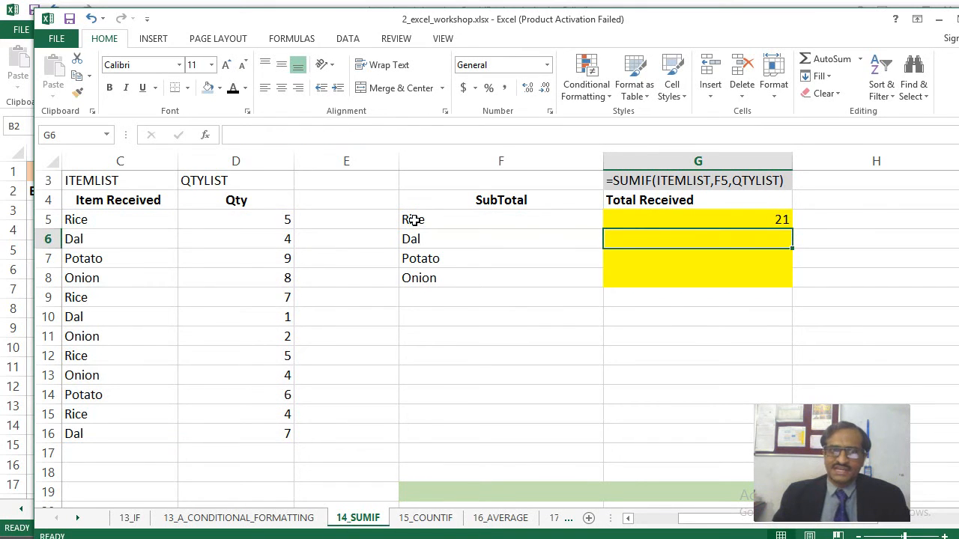
# - Fill the SUMIF formula from G5 down through G8 to total the received quantities for Dal, Potato and Onion
pyautogui.press('Up')
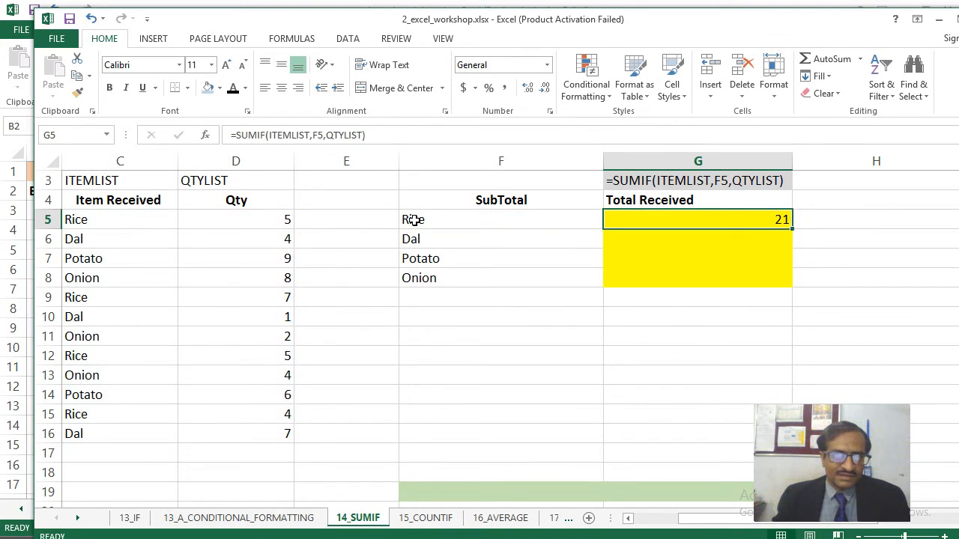
pyautogui.press('Left')
pyautogui.press('Left')
pyautogui.press('Left')
pyautogui.press('Left')
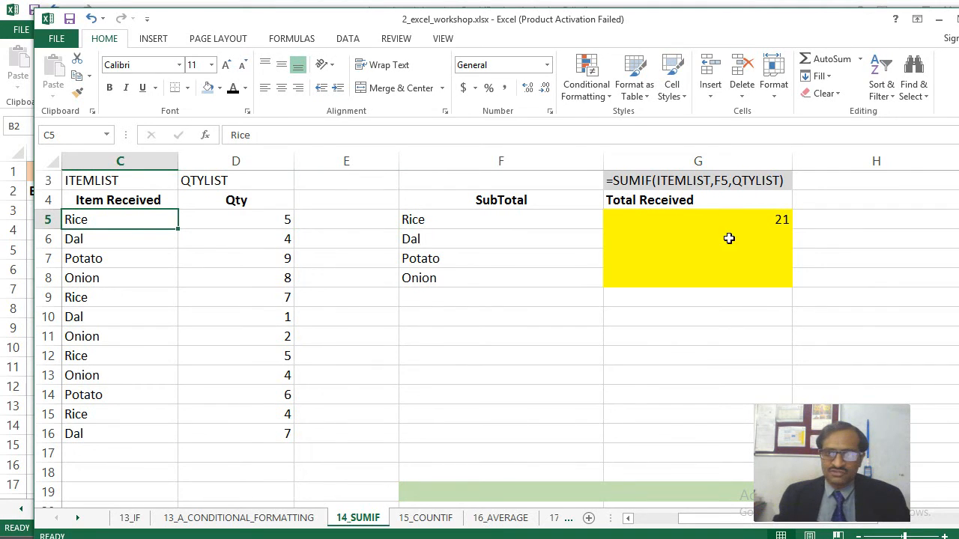
pyautogui.moveTo(714, 218); pyautogui.dragTo(717, 272)
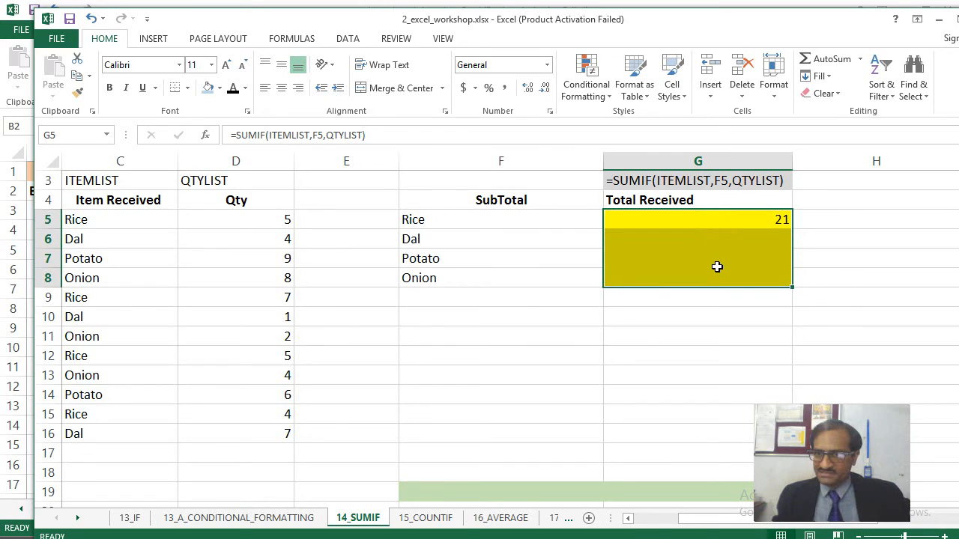
pyautogui.hotkey('ctrl', 'd')
# - Compare each SubTotal item in F6:F8 with its SUMIF total in the Total Received column
pyautogui.click(438, 238)
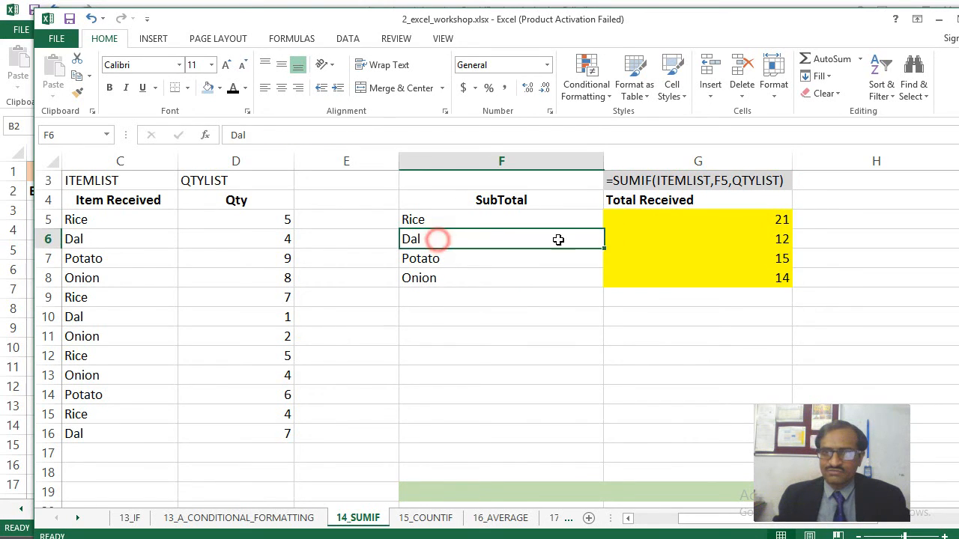
pyautogui.click(676, 240)
pyautogui.click(461, 259)
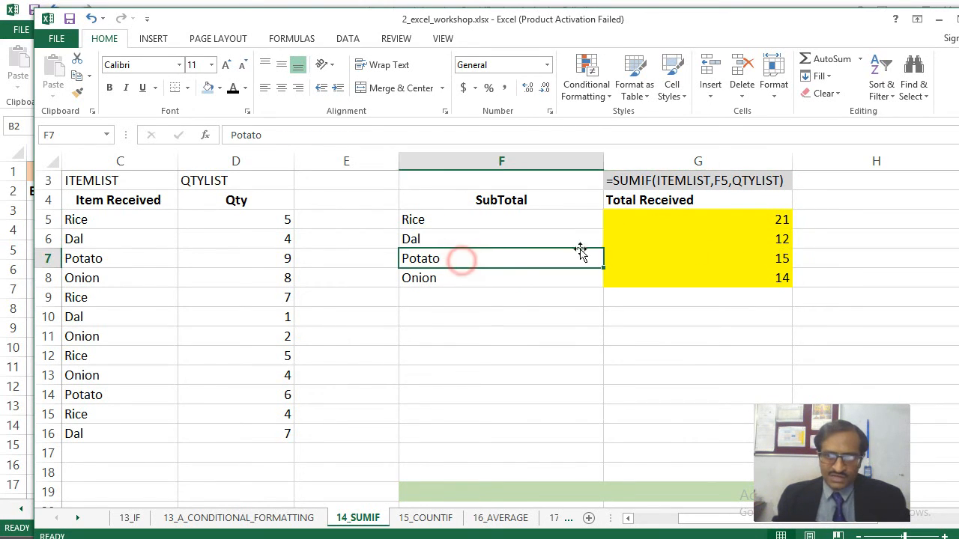
pyautogui.click(711, 263)
pyautogui.click(425, 277)
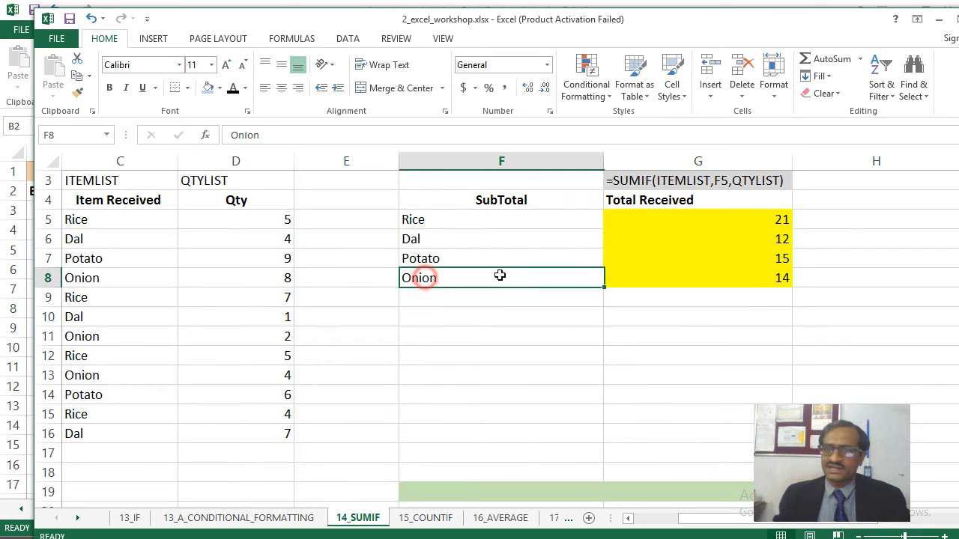
pyautogui.click(719, 279)
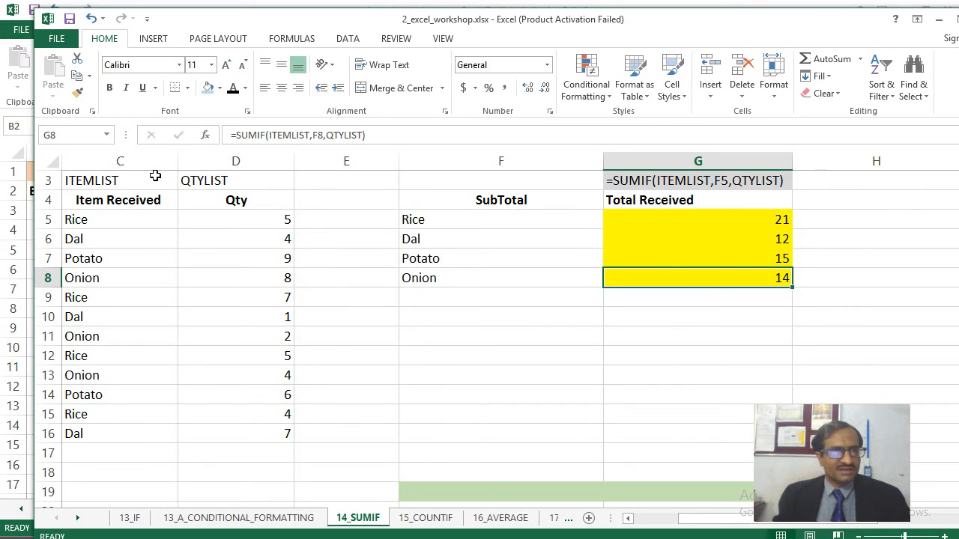
# - Switch to the 15_COUNTIF sheet and go to the first Item Received entry in C5
pyautogui.press('Home')
pyautogui.scroll(1, 213, 222)
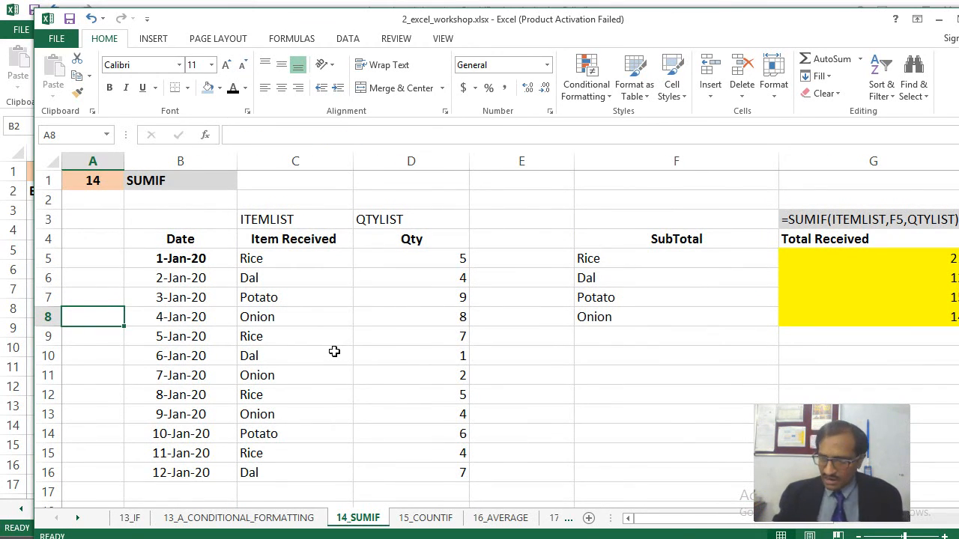
pyautogui.hotkey('ctrl', 'pagedown')
pyautogui.press('Down')
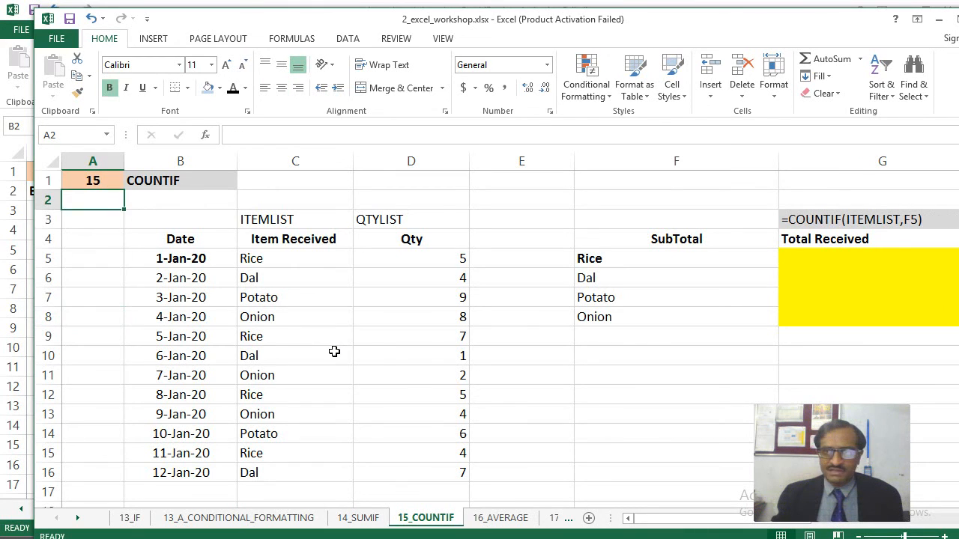
pyautogui.press('Down')
pyautogui.press('Down')
pyautogui.press('Right')
pyautogui.press('Right')
pyautogui.press('Down')
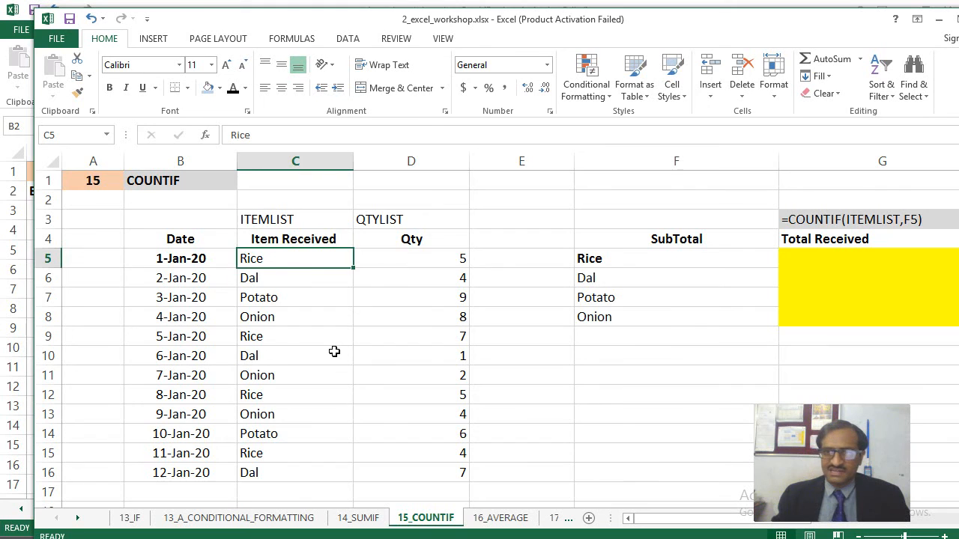
# - Enter =COUNIF(ITEMLIST,F5) in G5 for the number of times Rice was received
pyautogui.press('Right')
pyautogui.press('Right')
pyautogui.press('Right')
pyautogui.press('Right')
pyautogui.write('=')
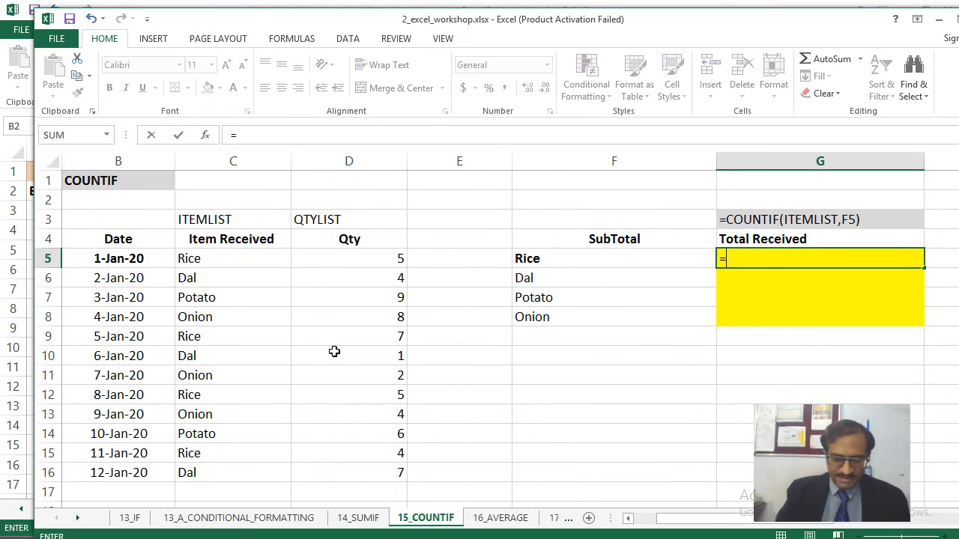
pyautogui.write('COUNIF(')
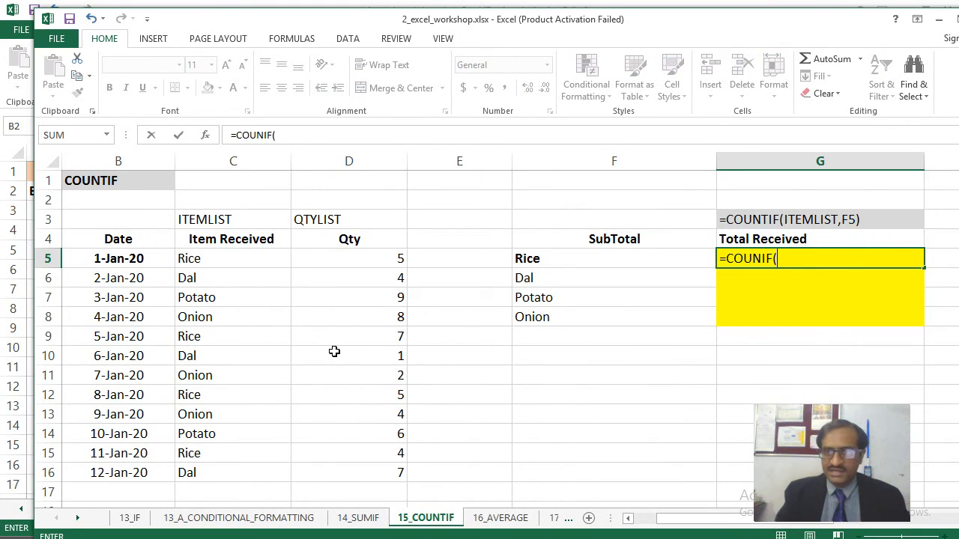
pyautogui.write('ITEMLIST,')
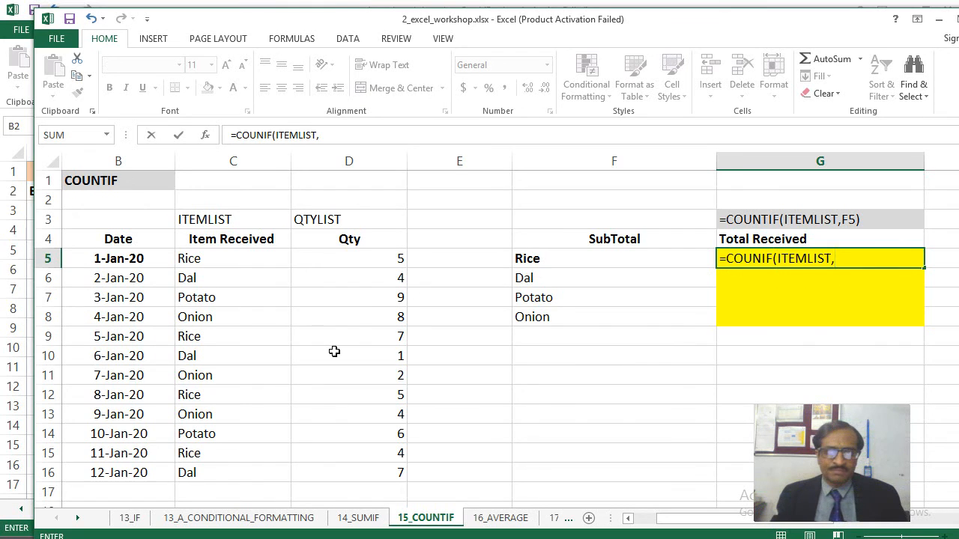
pyautogui.click(536, 260)
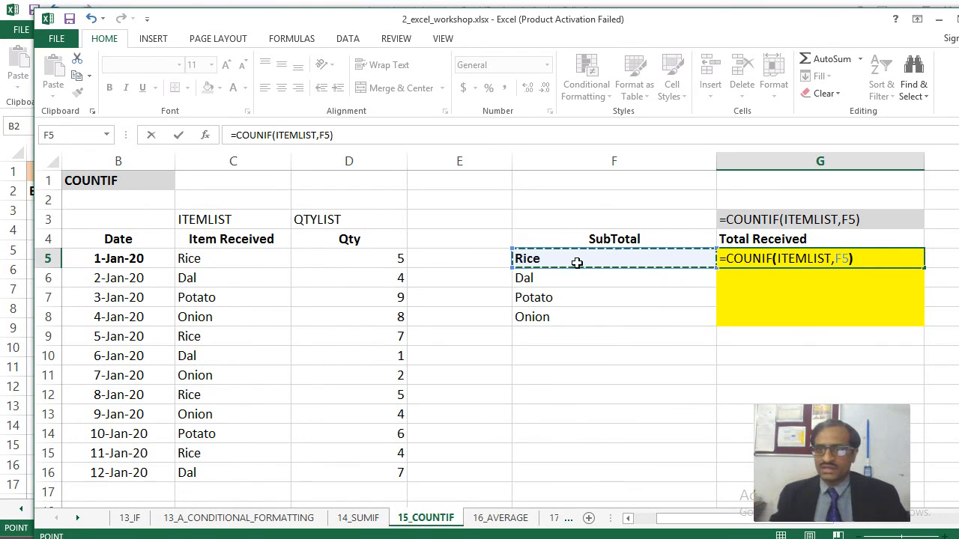
pyautogui.write(')')
pyautogui.press('Return')
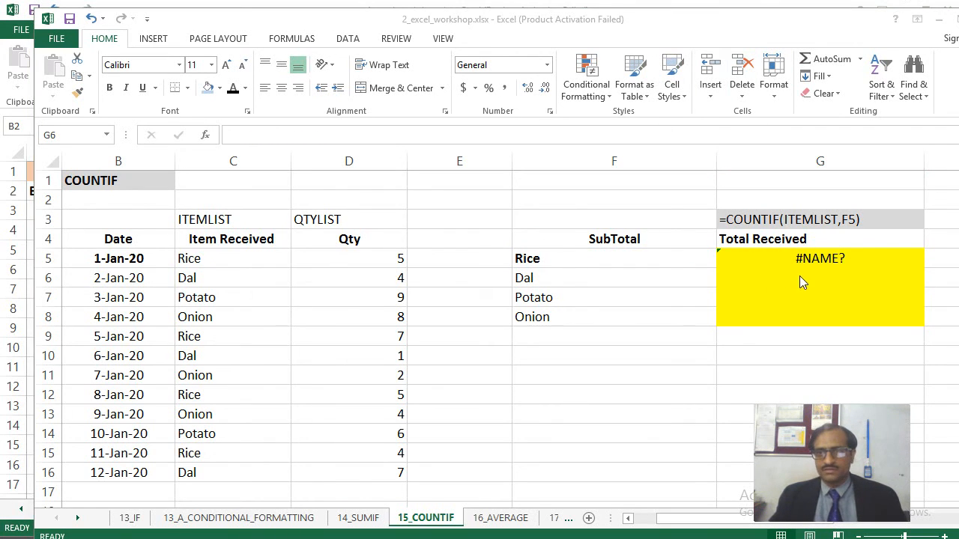
# - Inspect the formula in G5 against the reference formula shown in G3
pyautogui.click(800, 276)
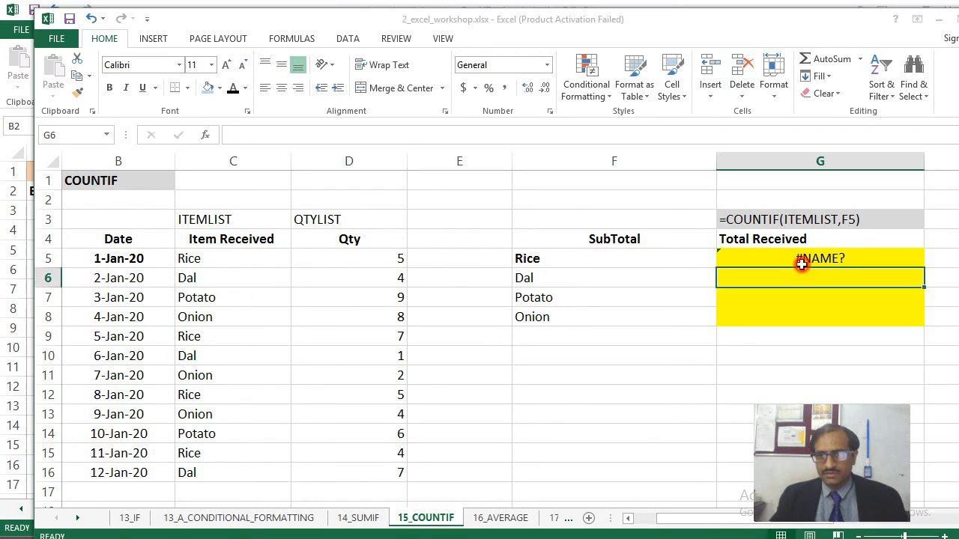
pyautogui.click(795, 259)
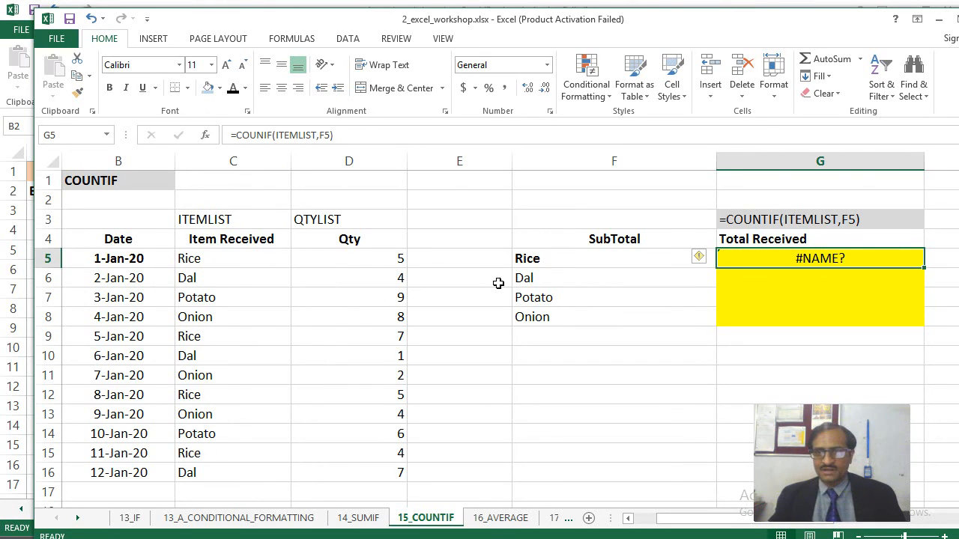
pyautogui.press('F2')
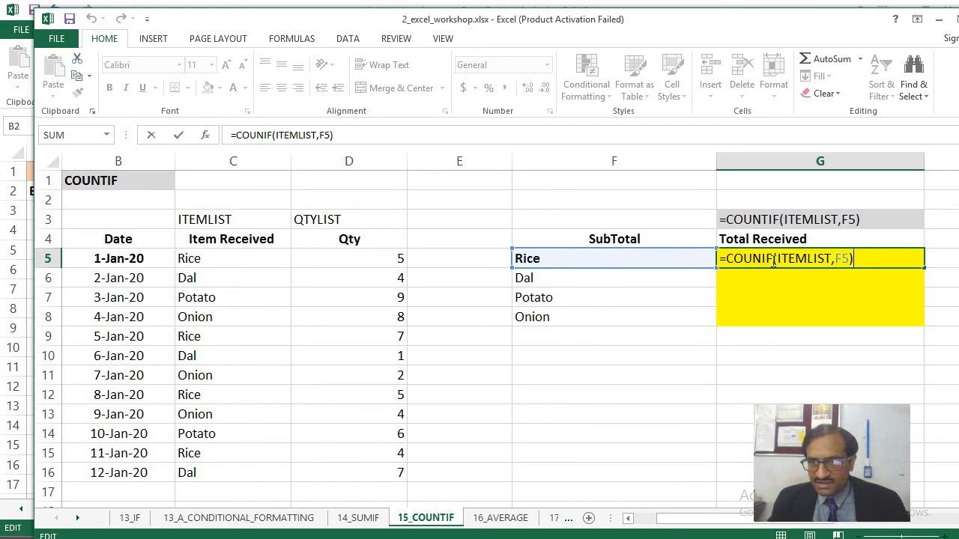
pyautogui.press('Return')
# - Fill the G5 formula down through G8 for the remaining SubTotal items
pyautogui.click(878, 261)
pyautogui.hotkey('shift', 'Down')
pyautogui.hotkey('shift', 'Down')
pyautogui.hotkey('shift', 'Down')
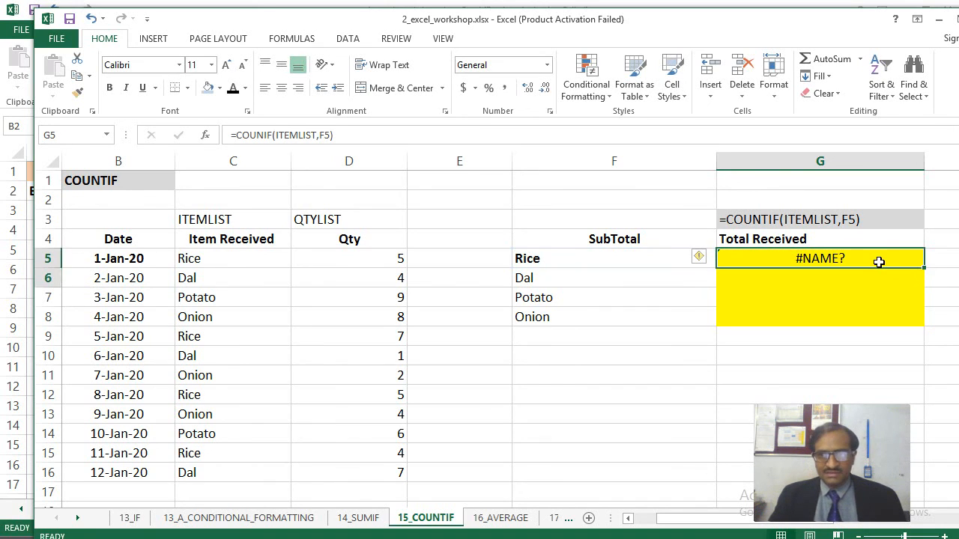
pyautogui.hotkey('ctrl', 'd')
# - Correct the function name in G5 so the formula is =COUNTIF(ITEMLIST,F5)
pyautogui.click(879, 261)
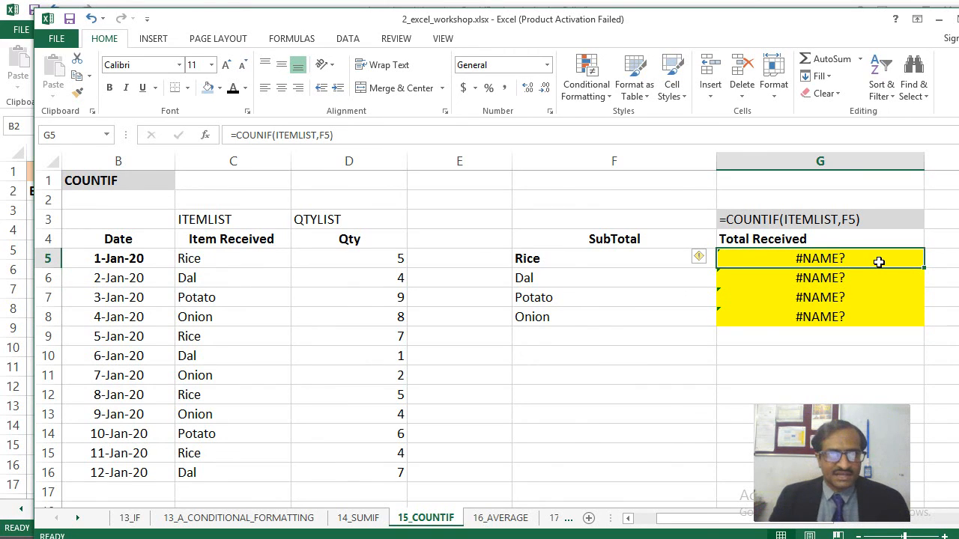
pyautogui.click(267, 135)
pyautogui.write('T')
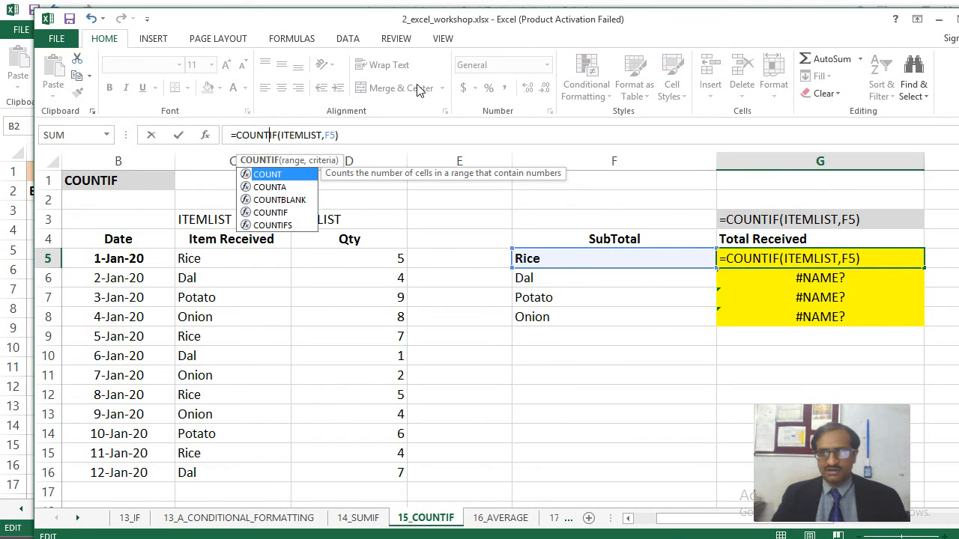
pyautogui.press('Return')
# - Fill the corrected COUNTIF formula from G5 down through G8 to count receipts of every item
pyautogui.press('Up')
pyautogui.hotkey('shift', 'Down')
pyautogui.hotkey('shift', 'Down')
pyautogui.hotkey('shift', 'Down')
pyautogui.hotkey('ctrl', 'd')
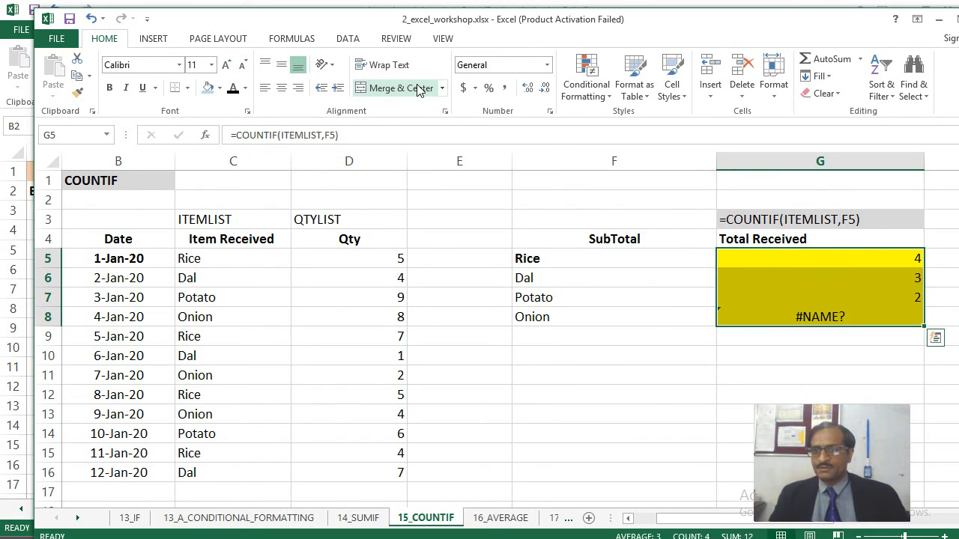
pyautogui.press('Left')
pyautogui.press('Right')
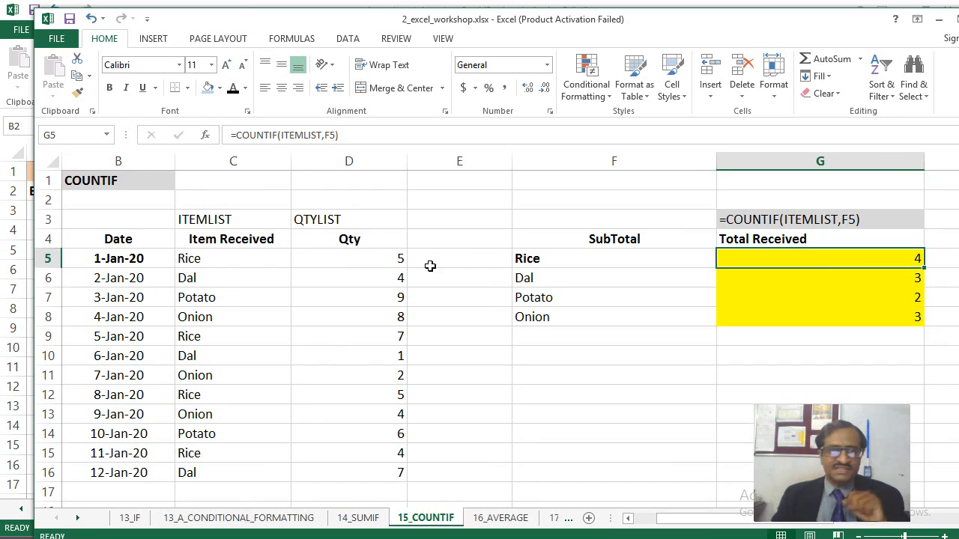
# - Go through the Item Received entries to verify the number of Rice occurrences against the count in G5
pyautogui.click(214, 260)
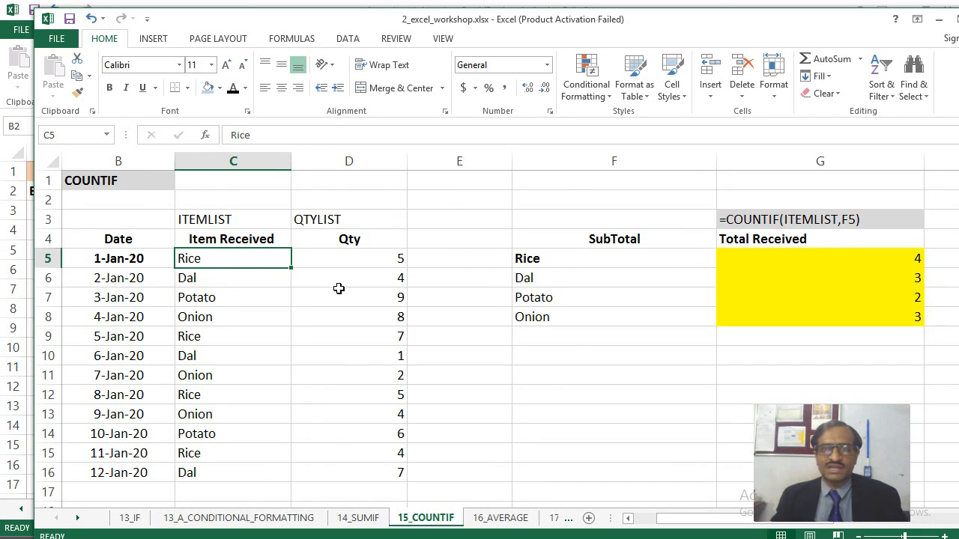
pyautogui.press('Down')
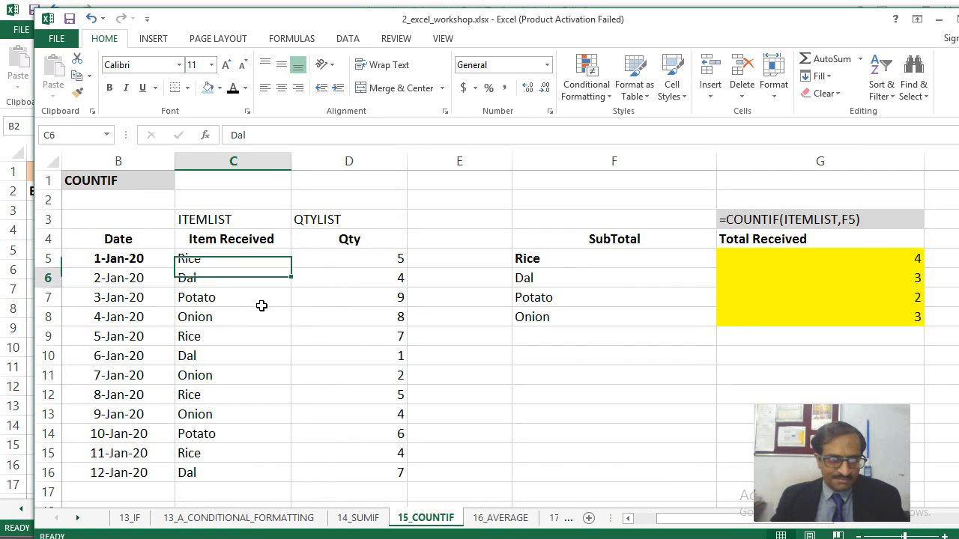
pyautogui.press('Down')
pyautogui.press('Down')
pyautogui.press('Down')
pyautogui.press('Down')
pyautogui.press('Down')
pyautogui.press('Down')
pyautogui.press('Down')
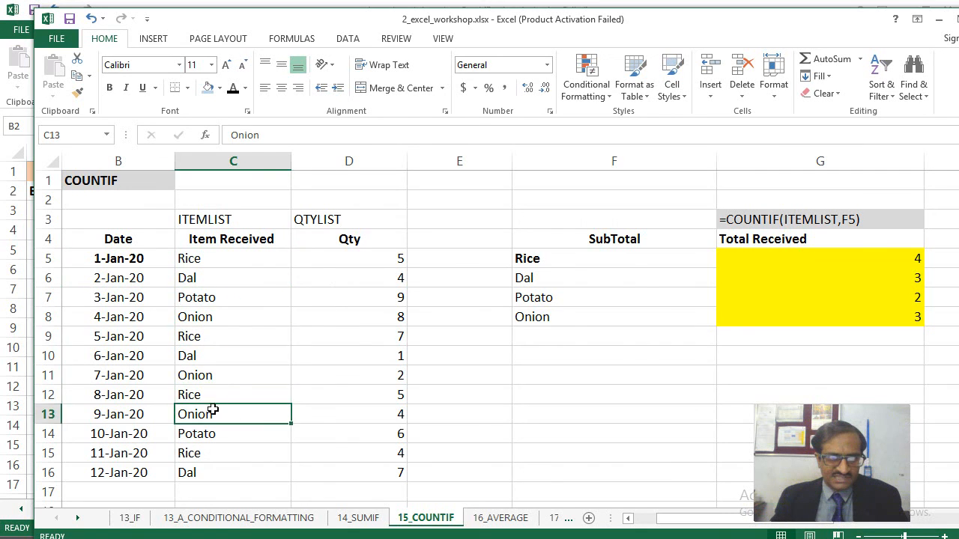
pyautogui.press('Down')
pyautogui.press('Down')
pyautogui.press('Up')
pyautogui.press('Up')
pyautogui.press('Up')
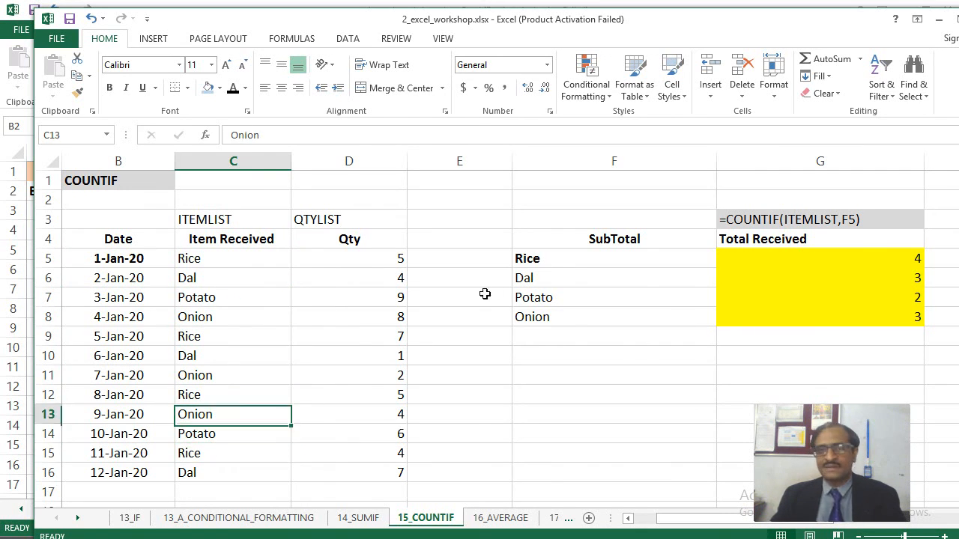
pyautogui.click(903, 258)
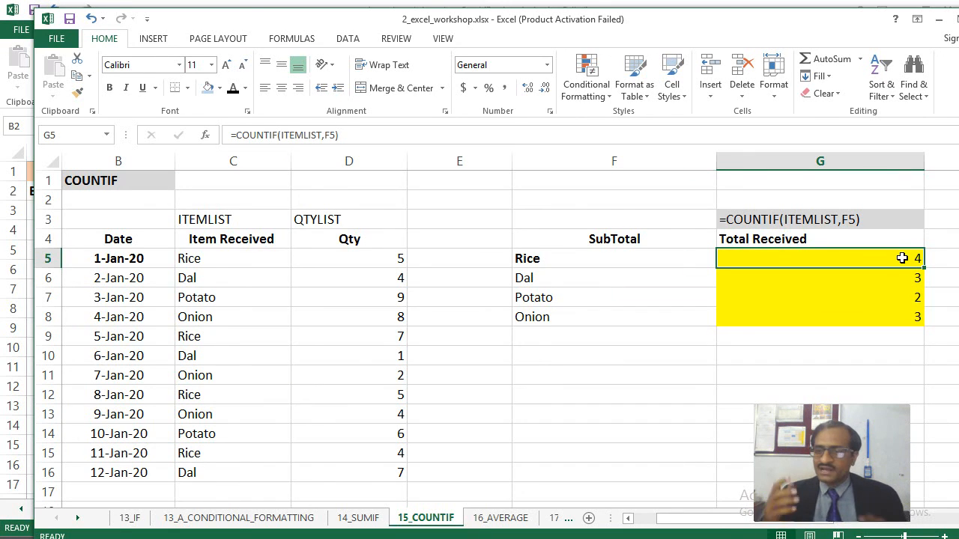